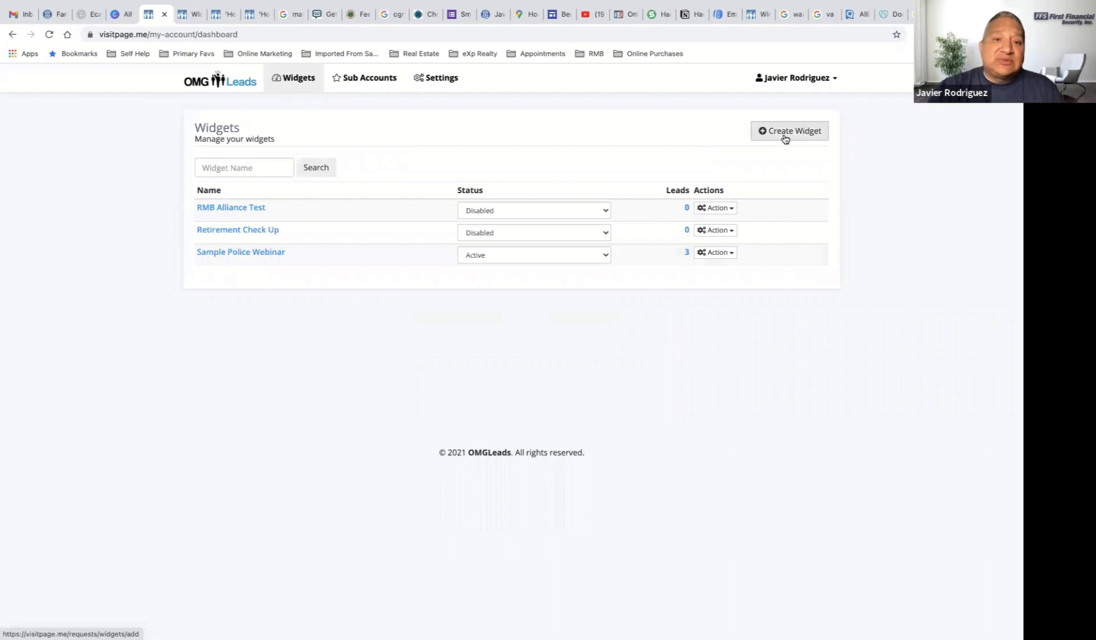
Open the form for creating a new widget and go to its name field.
{"action": "scroll", "coordinate": [785, 138], "scroll_direction": "up", "scroll_amount": 5, "text": "ctrl"}
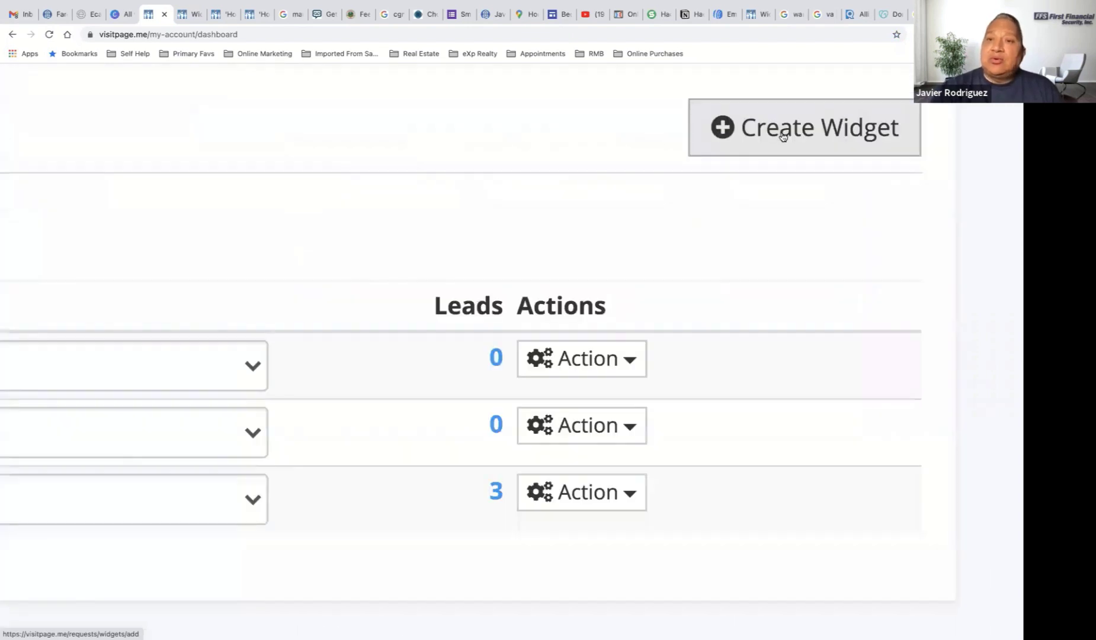
{"action": "scroll", "coordinate": [741, 129], "scroll_direction": "right", "scroll_amount": 3}
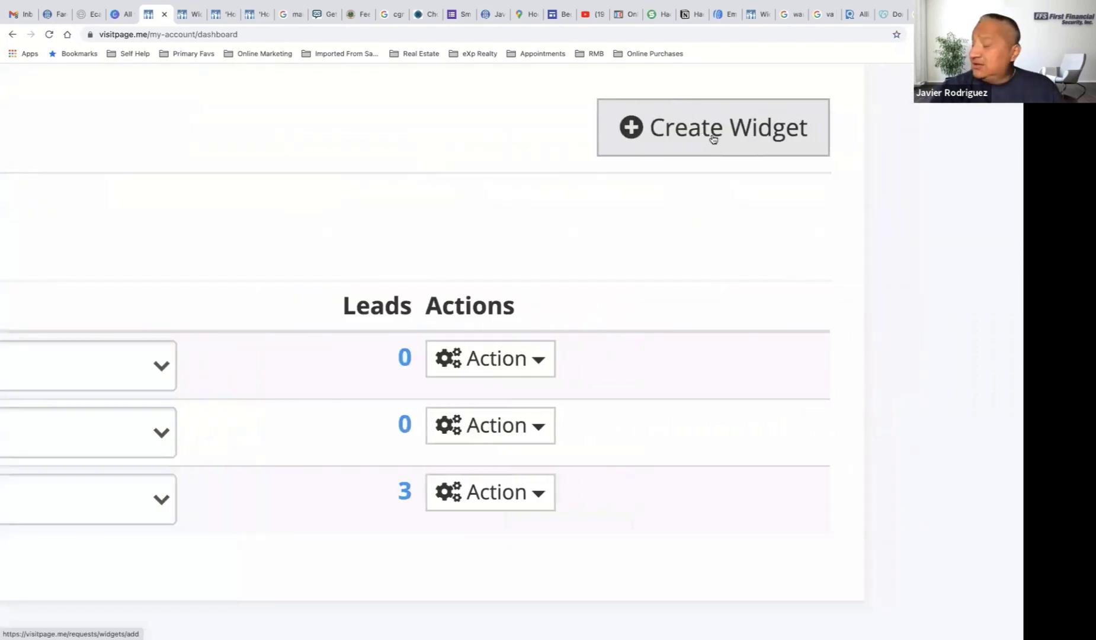
{"action": "left_click", "coordinate": [713, 139]}
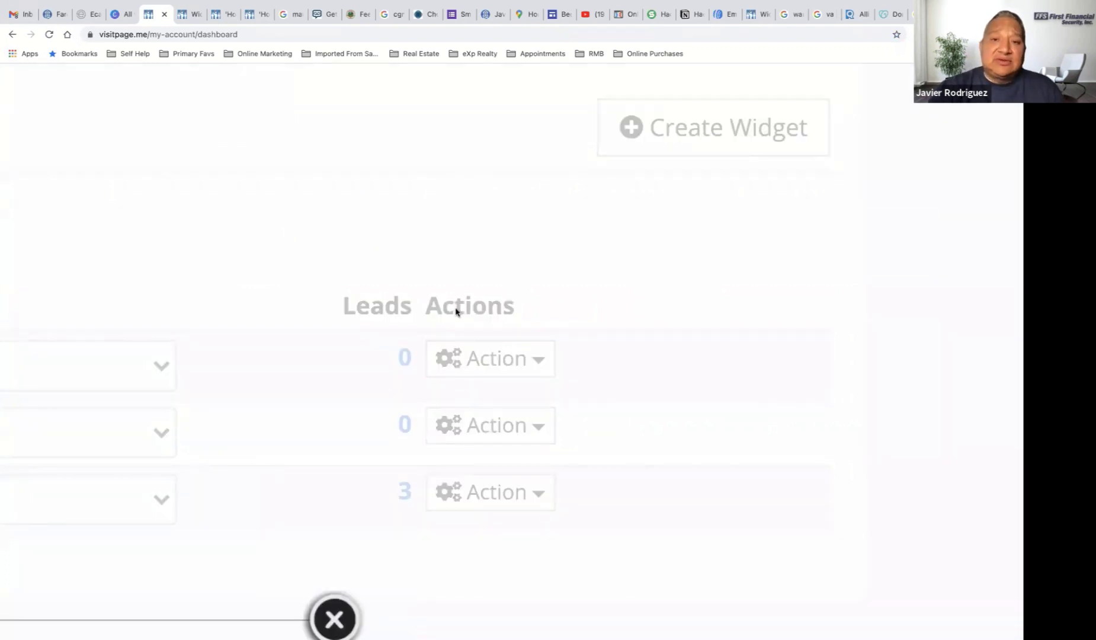
{"action": "scroll", "coordinate": [456, 312], "scroll_direction": "down", "scroll_amount": 5, "text": "ctrl"}
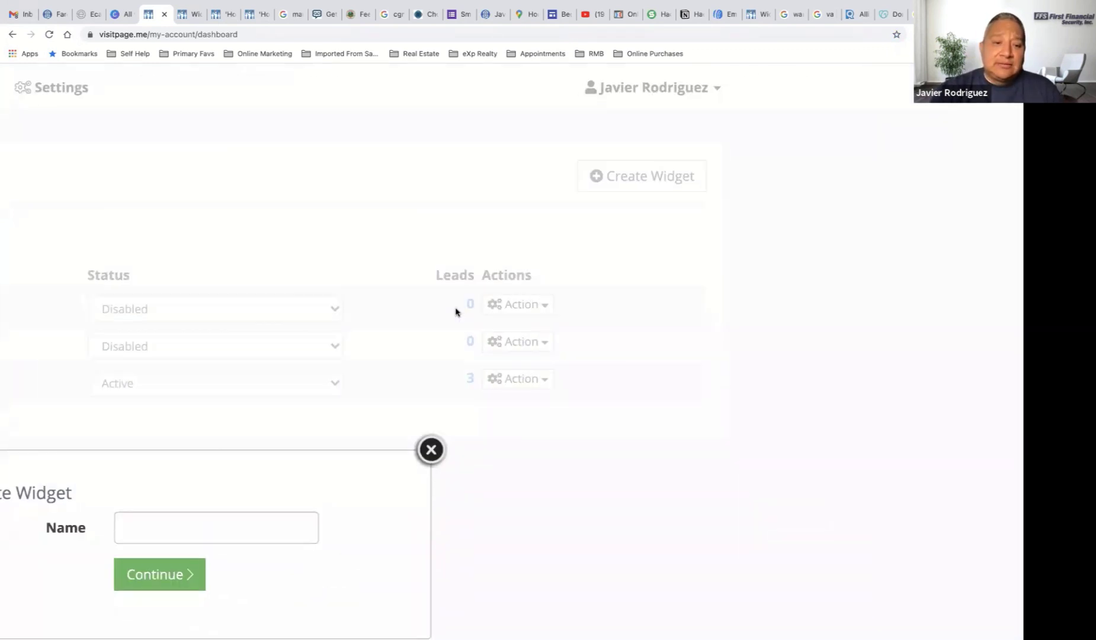
{"action": "left_click", "coordinate": [470, 364]}
{"action": "type", "text": "S"}
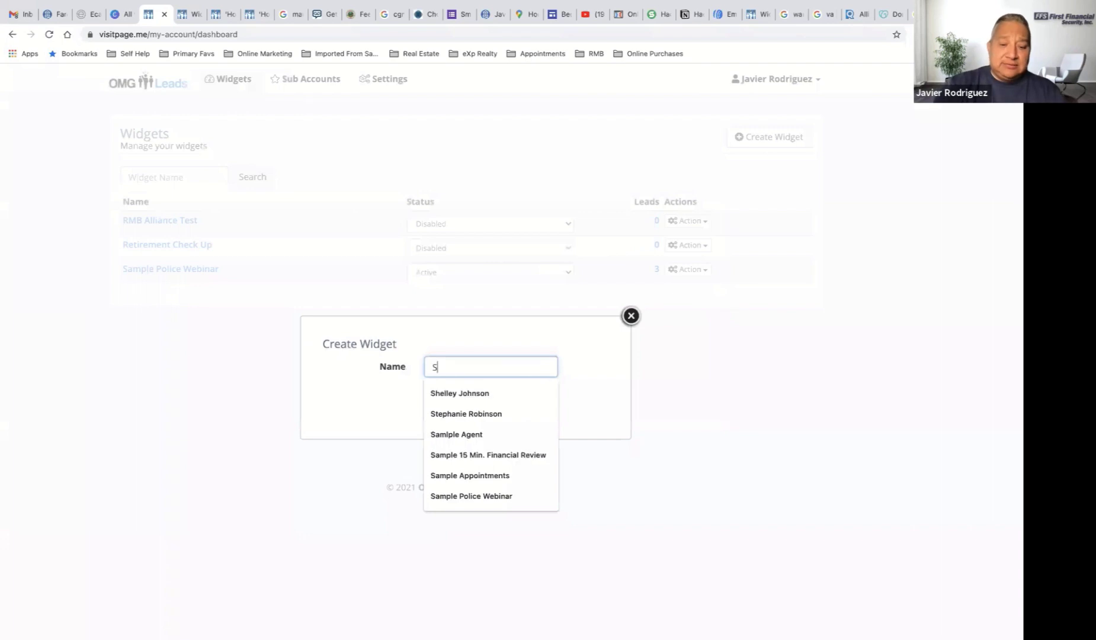
{"action": "type", "text": "ample te"}
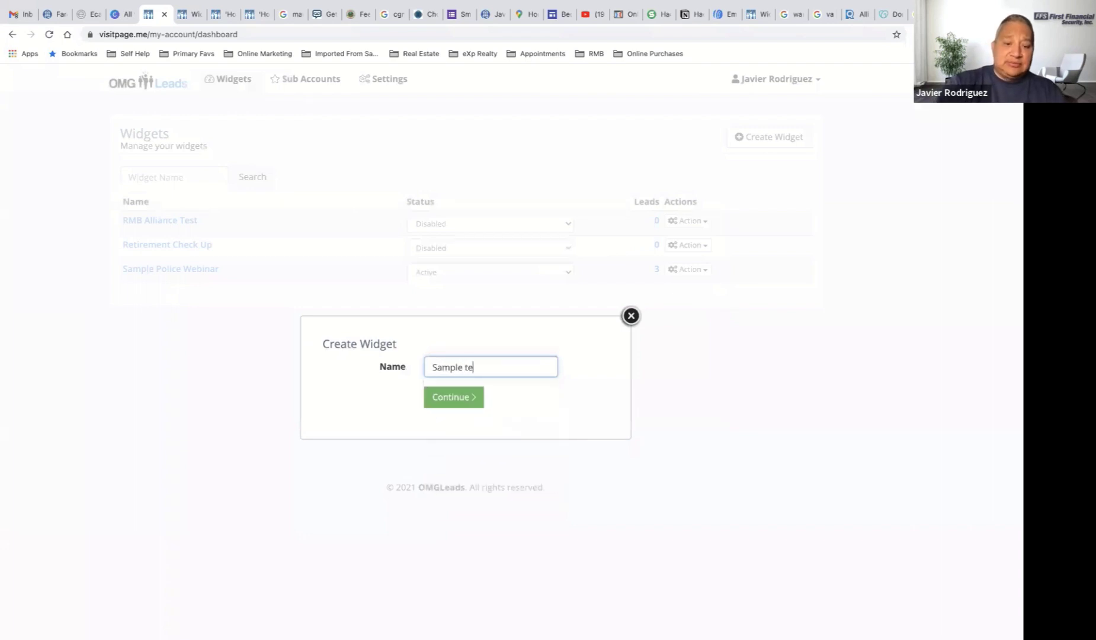
{"action": "type", "text": "achers"}
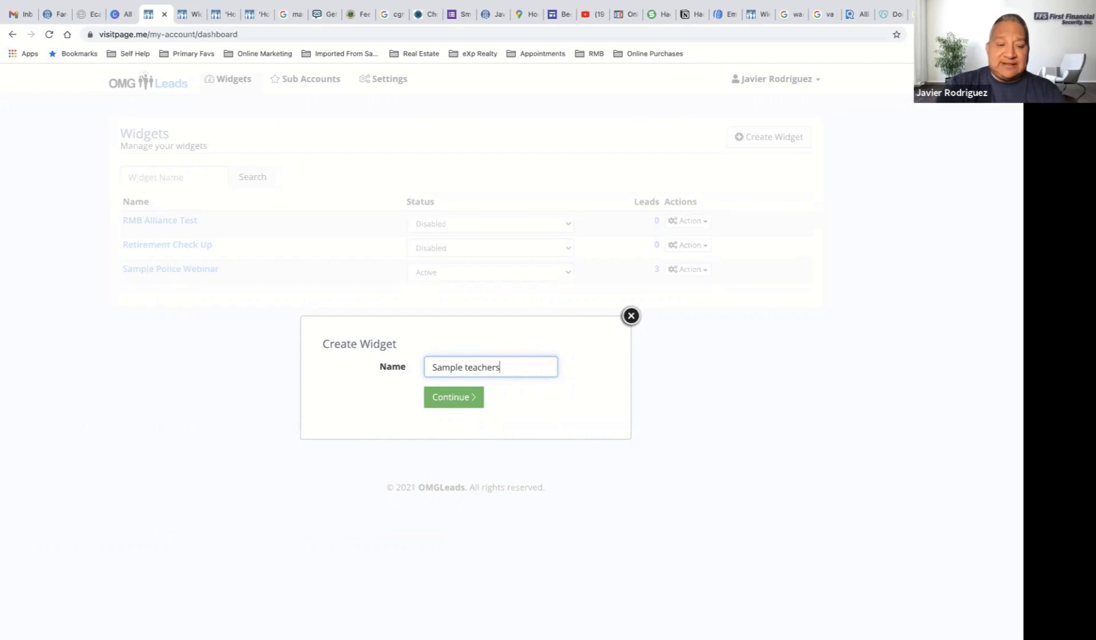
Name the new widget "Maximizing a teacher's retirement income" and continue to its settings.
{"action": "key", "text": "ctrl+a"}
{"action": "type", "text": "Ma"}
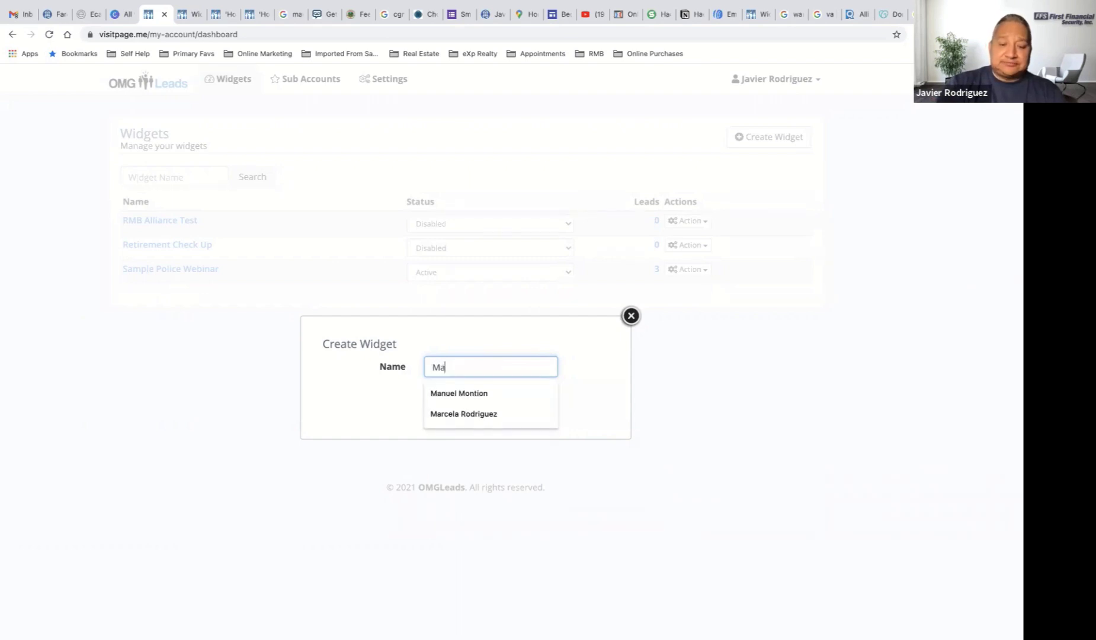
{"action": "type", "text": "ximizing "}
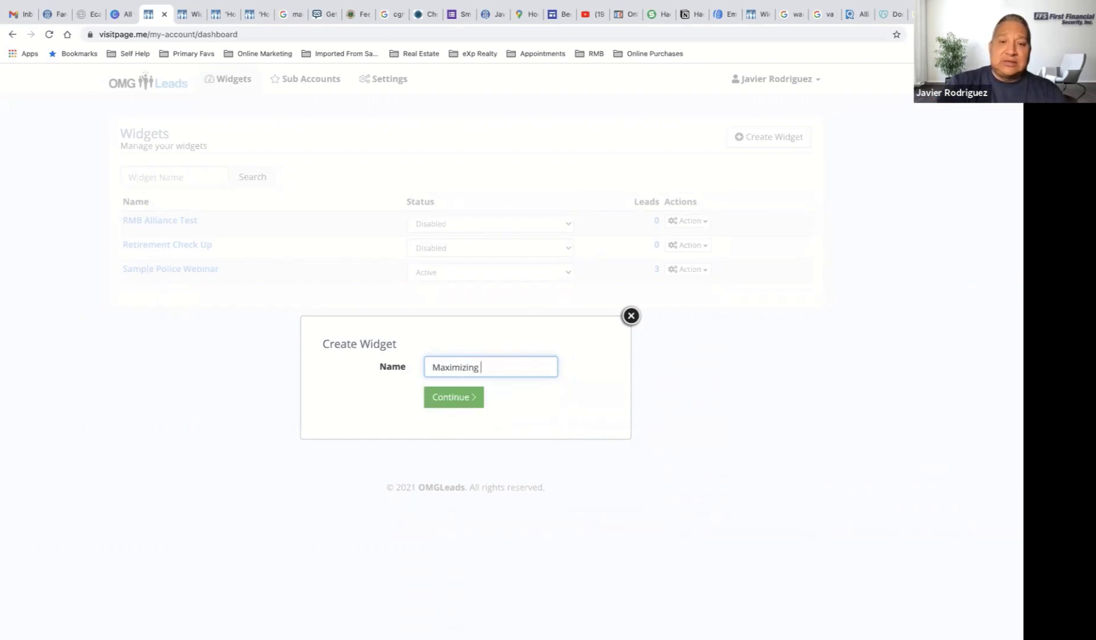
{"action": "type", "text": "a teache"}
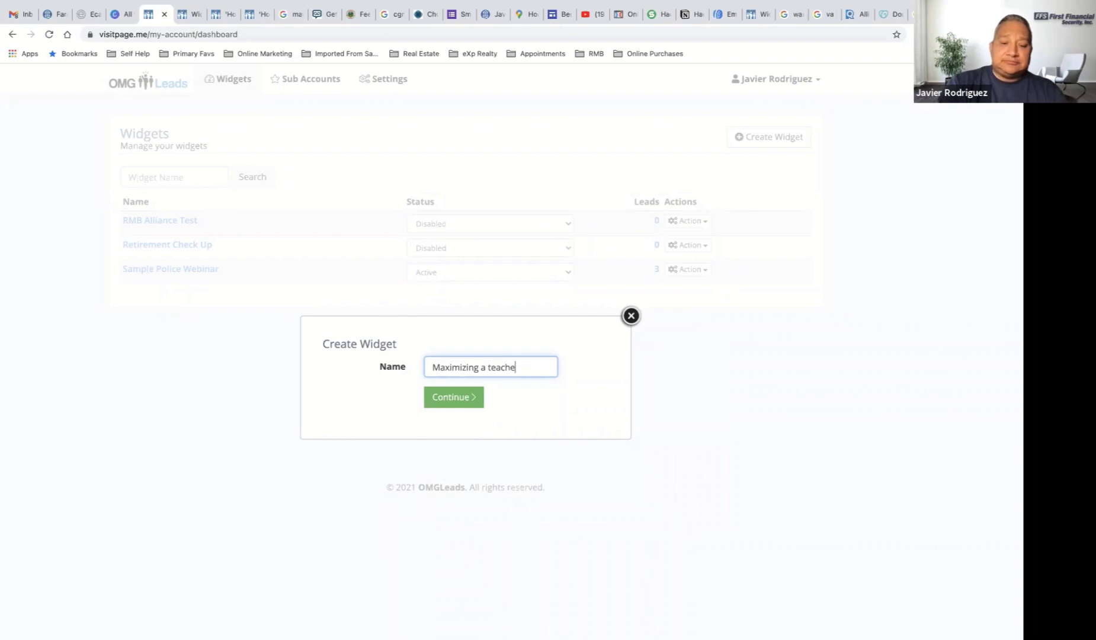
{"action": "type", "text": "r's retire"}
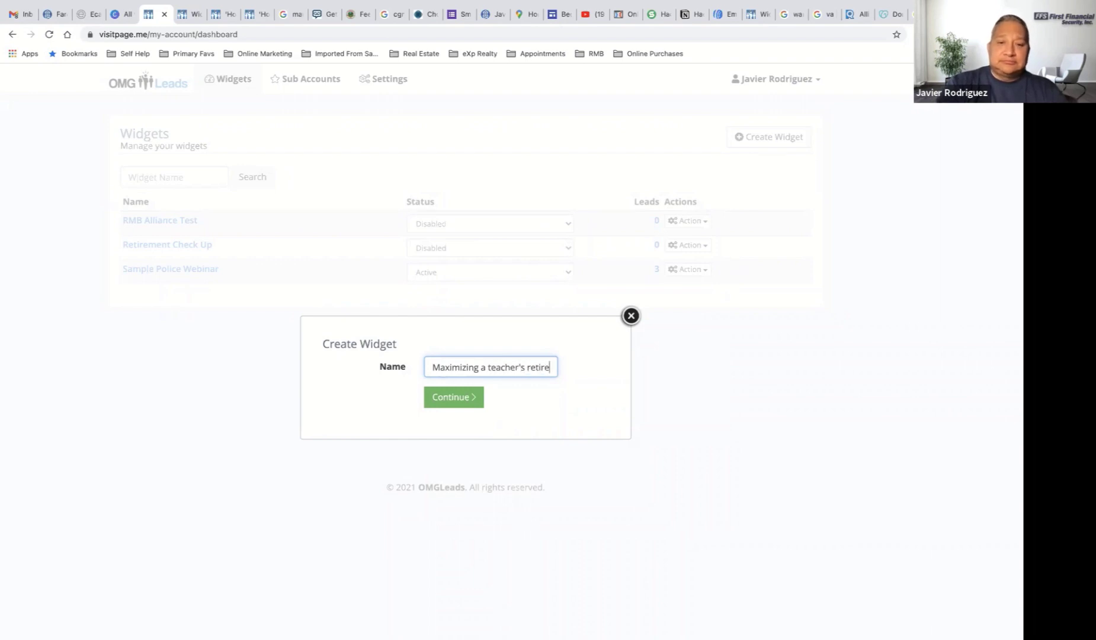
{"action": "type", "text": "ment income"}
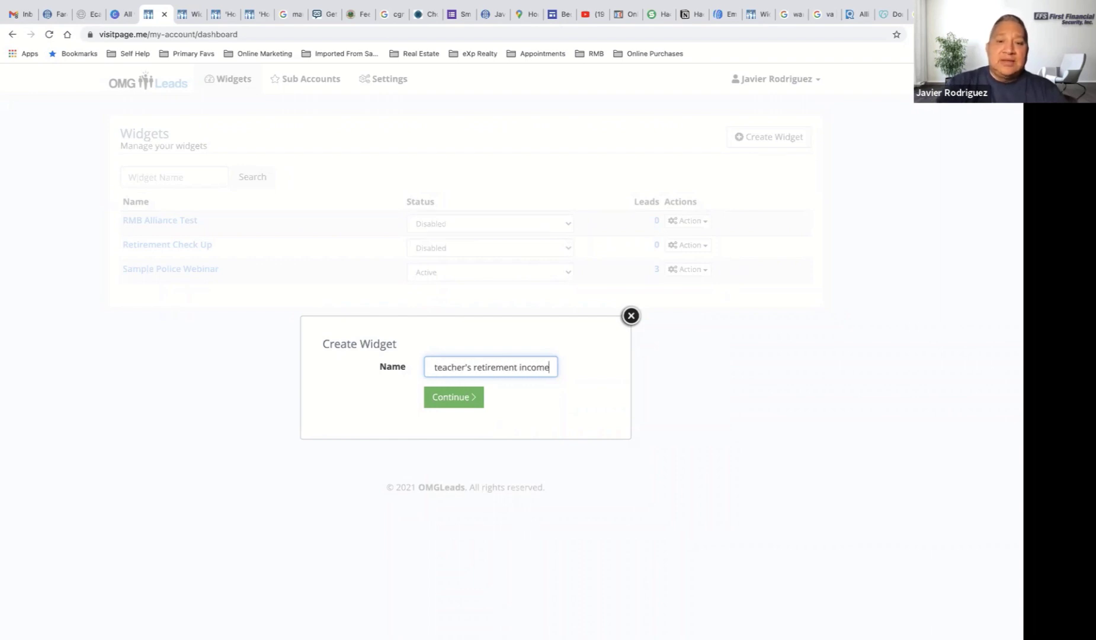
{"action": "left_click", "coordinate": [449, 397]}
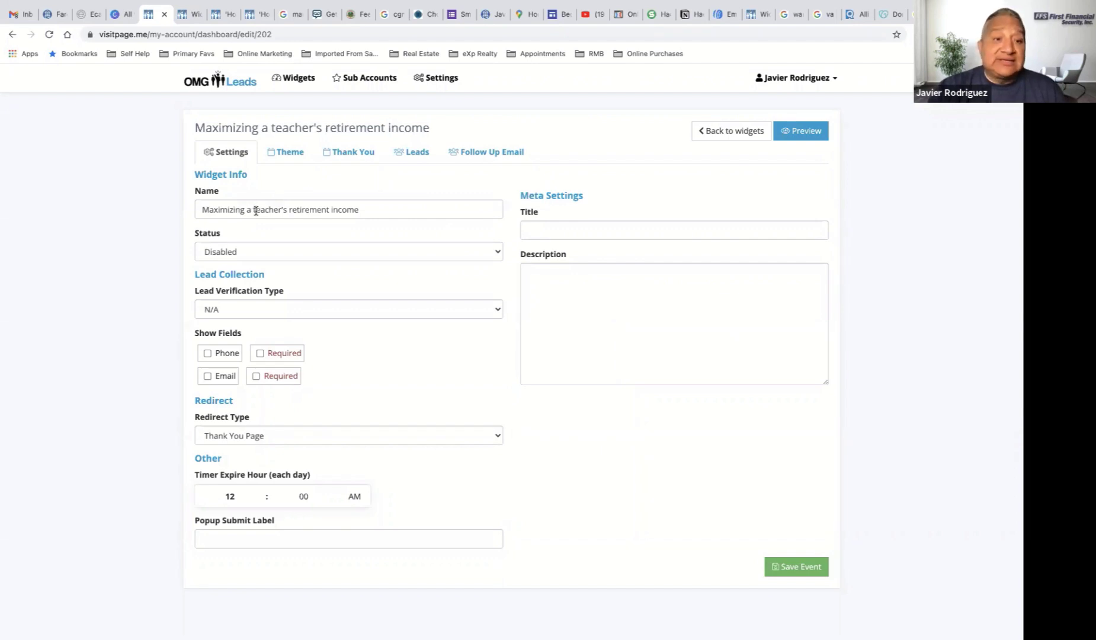
Set the widget's status to Active and configure lead collection for SMS verification with the phone marked required.
{"action": "left_click", "coordinate": [247, 254]}
{"action": "left_click", "coordinate": [245, 240]}
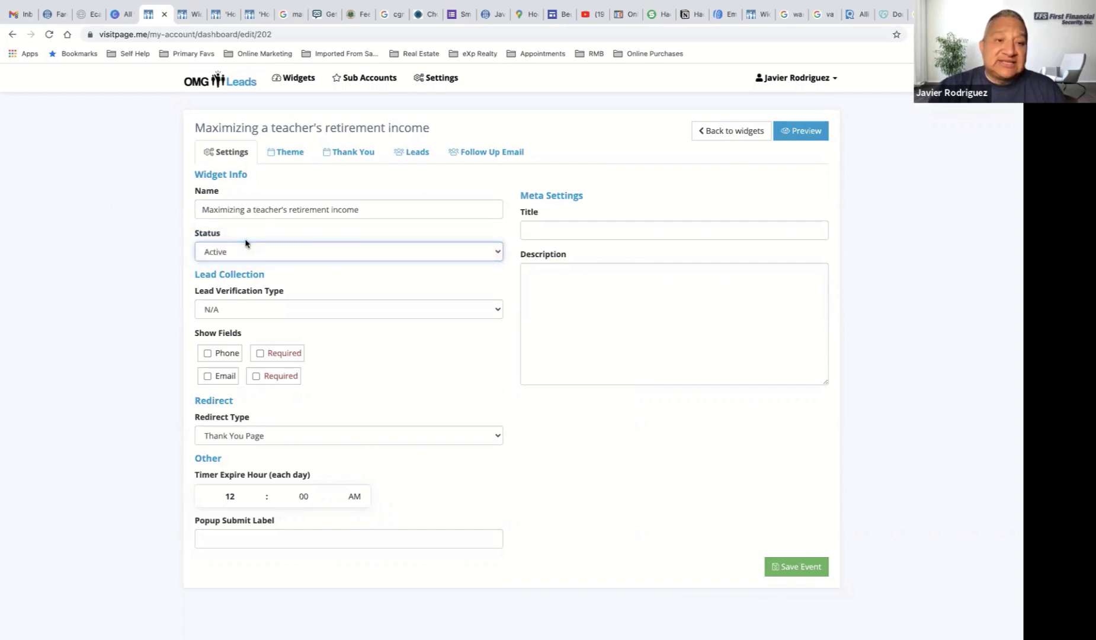
{"action": "left_click", "coordinate": [241, 314]}
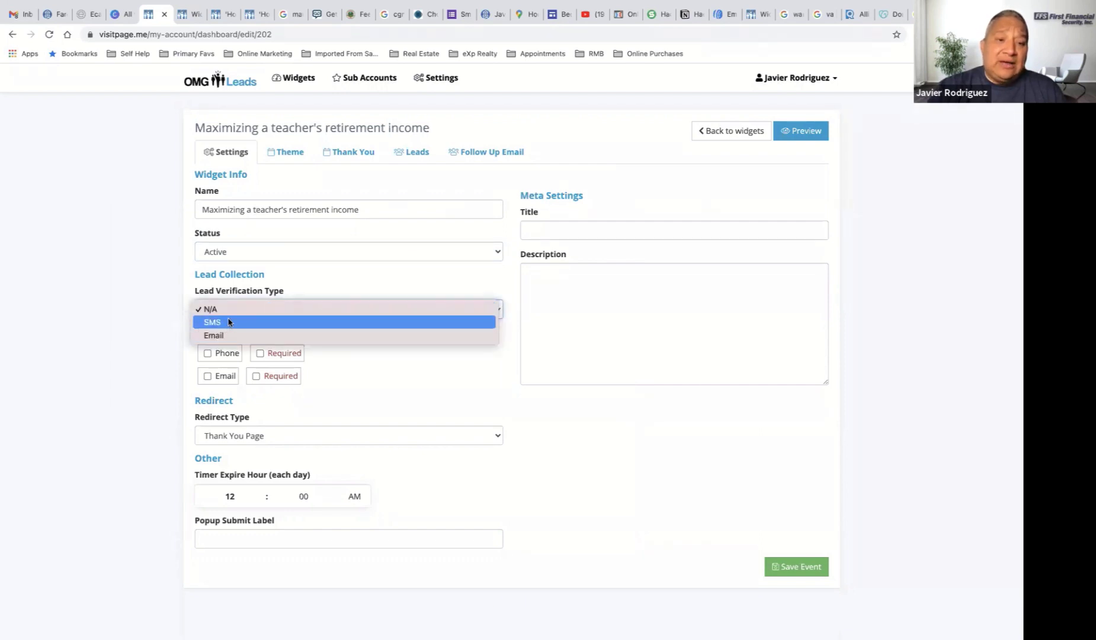
{"action": "left_click", "coordinate": [228, 322]}
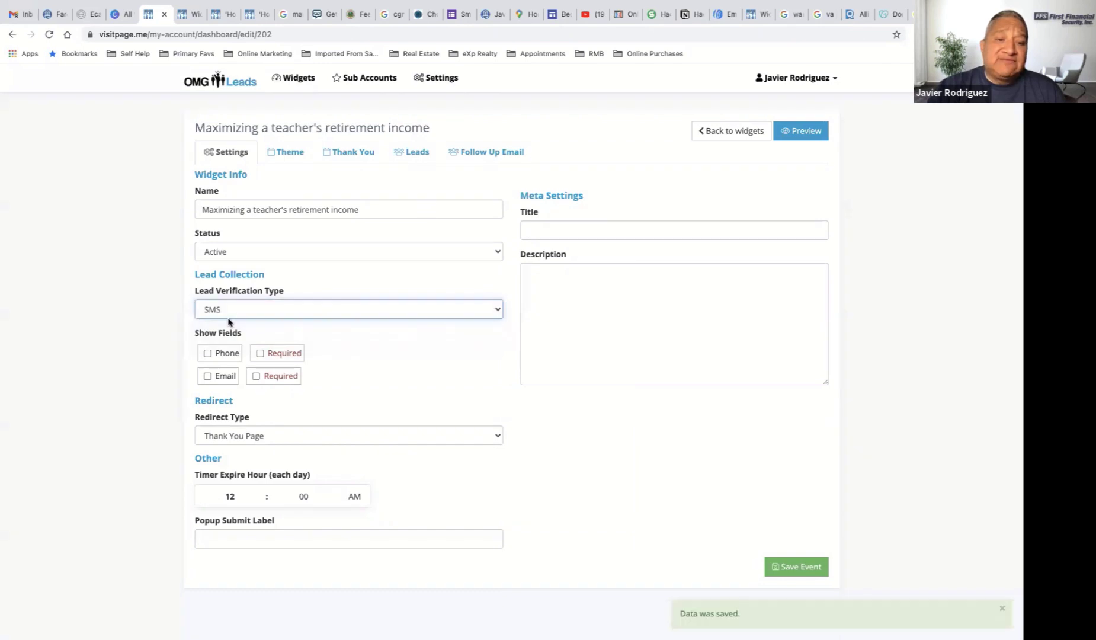
{"action": "left_click", "coordinate": [260, 353]}
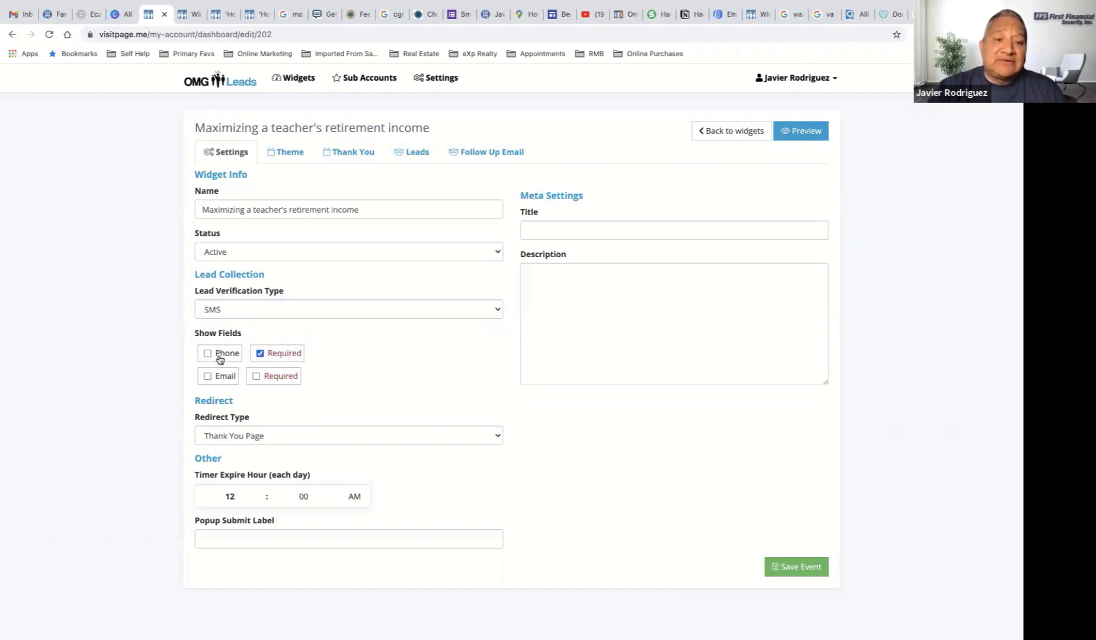
Keep the redirect type as Thank You Page and set the daily timer expiry to 11:00 PM.
{"action": "left_click", "coordinate": [258, 437]}
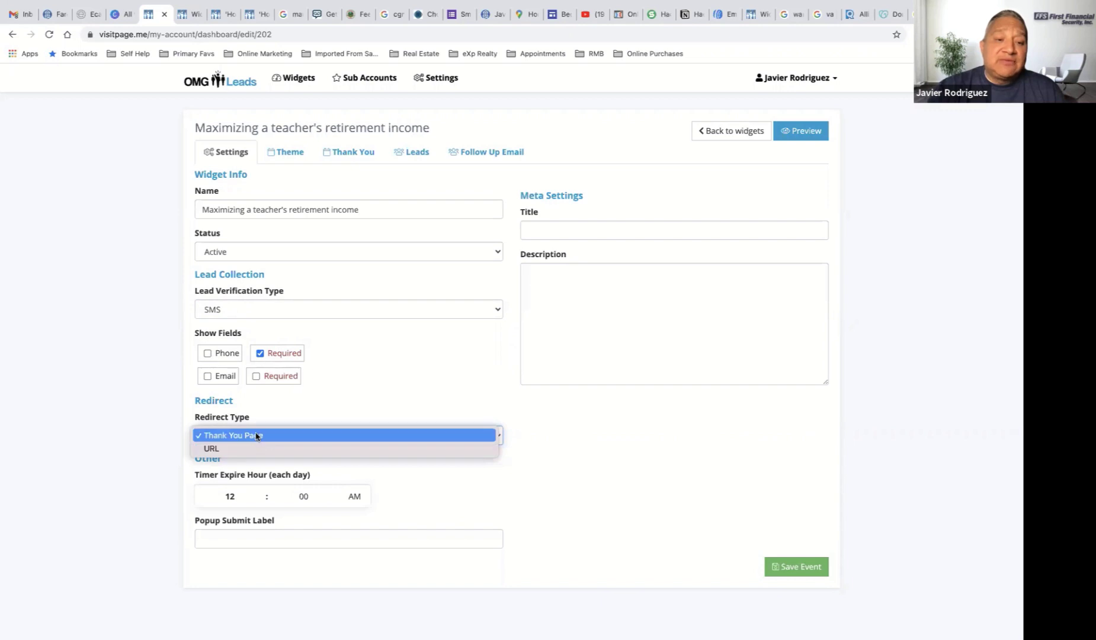
{"action": "left_click", "coordinate": [256, 436]}
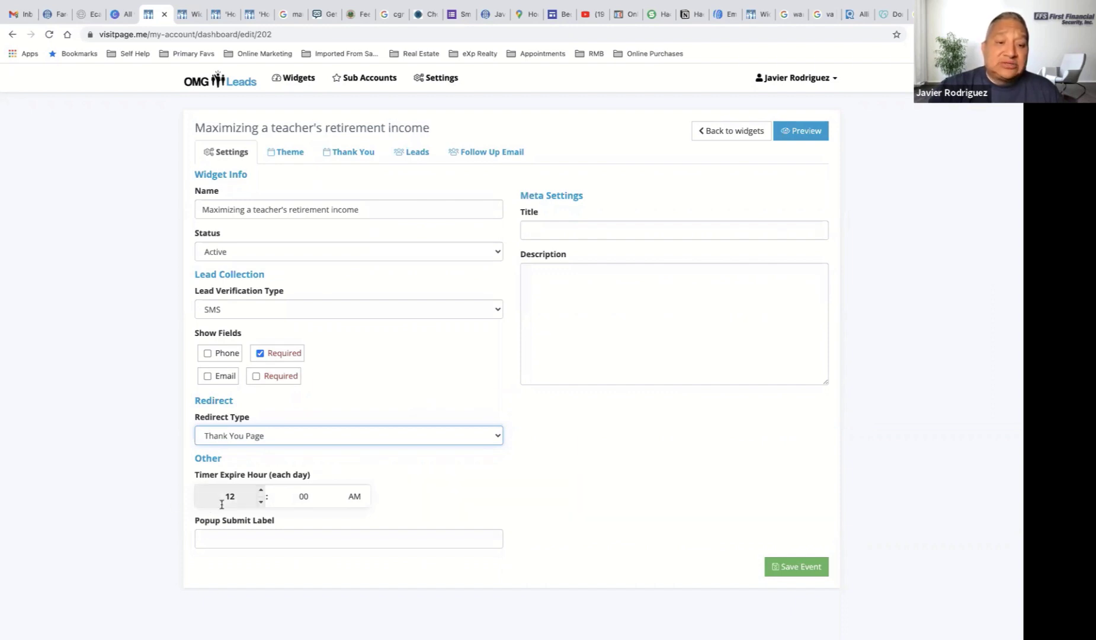
{"action": "left_click", "coordinate": [263, 502]}
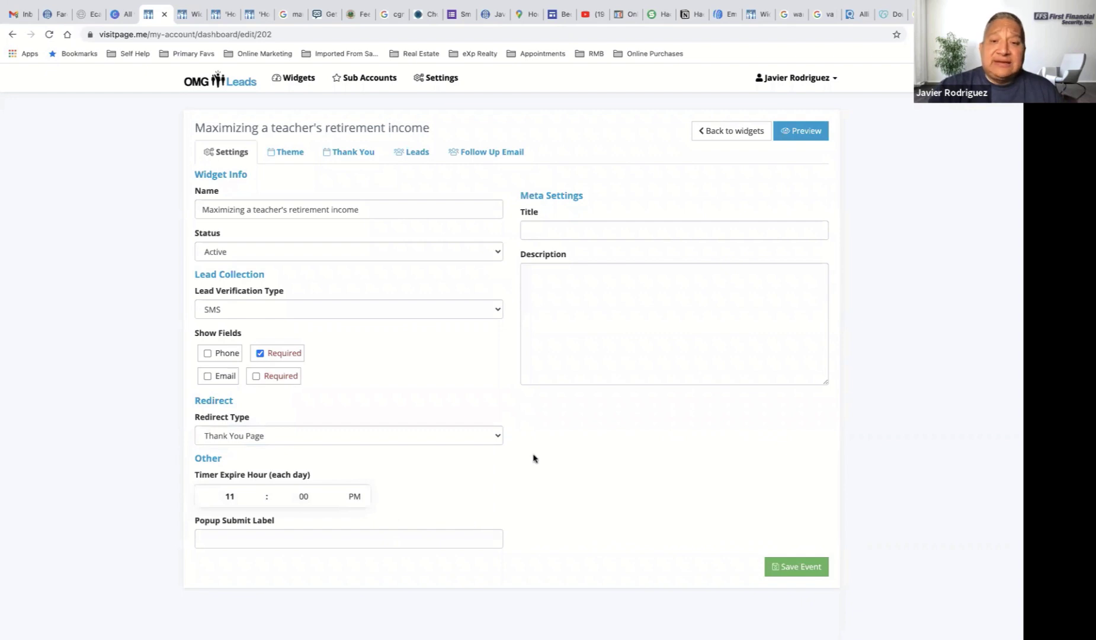
Enter "Teacher Retirement Webinar" as the meta title of the widget.
{"action": "left_click", "coordinate": [545, 234]}
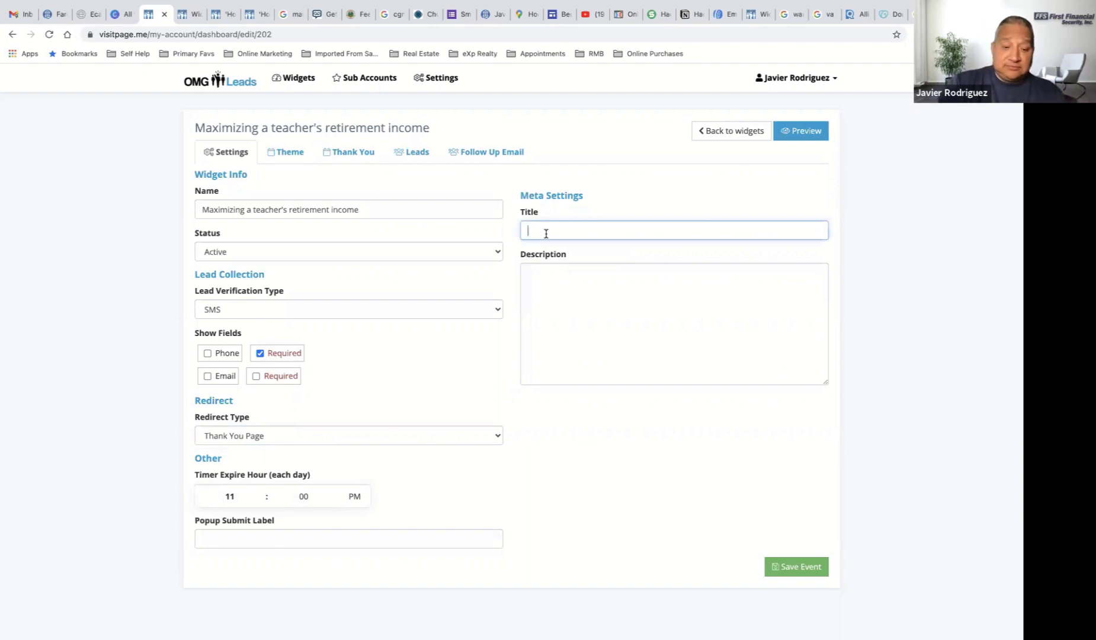
{"action": "type", "text": "Teqacher"}
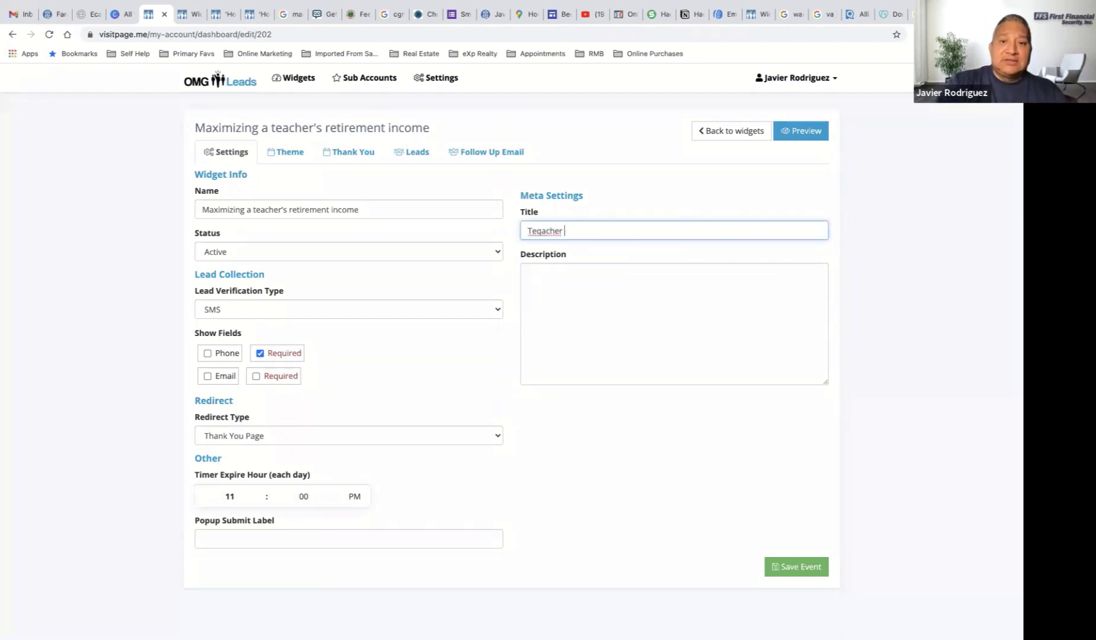
{"action": "key", "text": "BackSpace"}
{"action": "key", "text": "BackSpace"}
{"action": "key", "text": "BackSpace"}
{"action": "key", "text": "BackSpace"}
{"action": "key", "text": "BackSpace"}
{"action": "key", "text": "BackSpace"}
{"action": "type", "text": "acher Ret"}
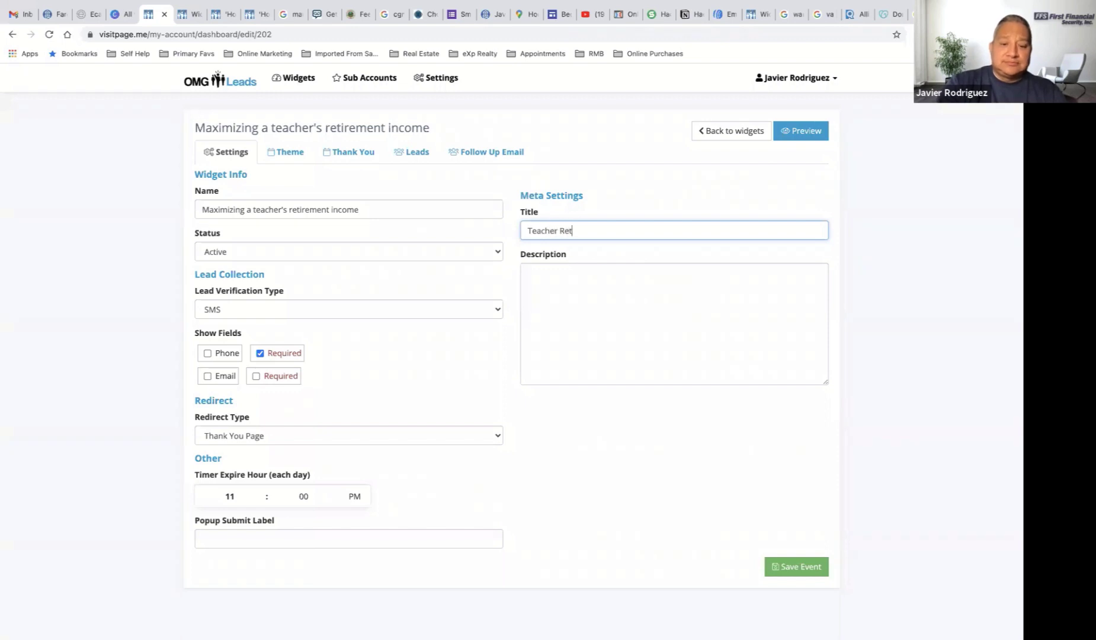
{"action": "type", "text": "iremt"}
{"action": "type", "text": "ent "}
{"action": "type", "text": "Webinar"}
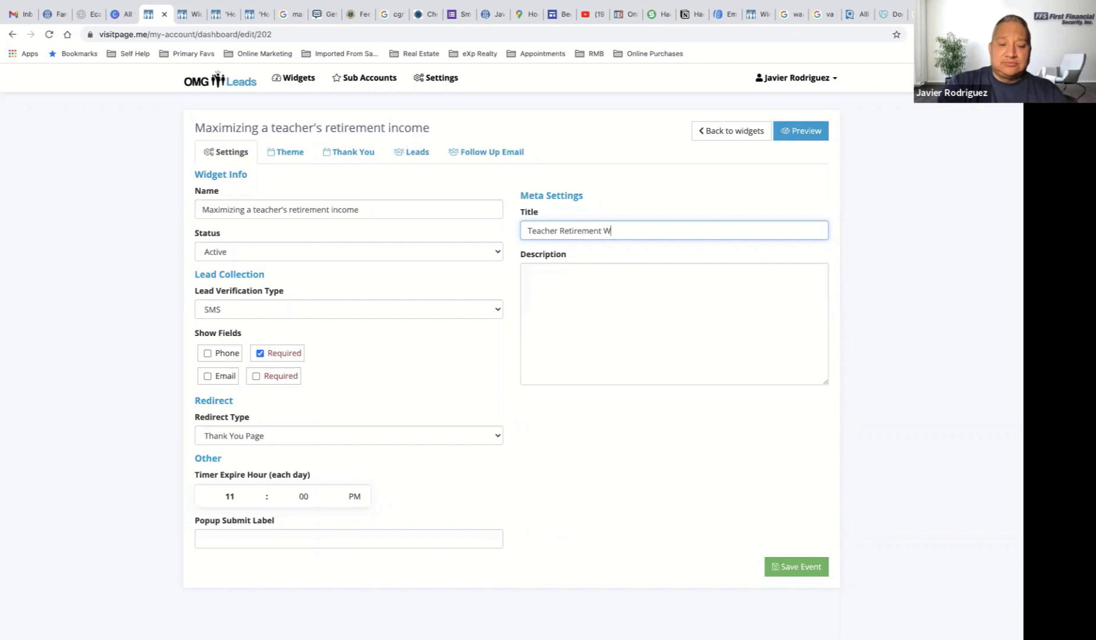
{"action": "left_click", "coordinate": [559, 318]}
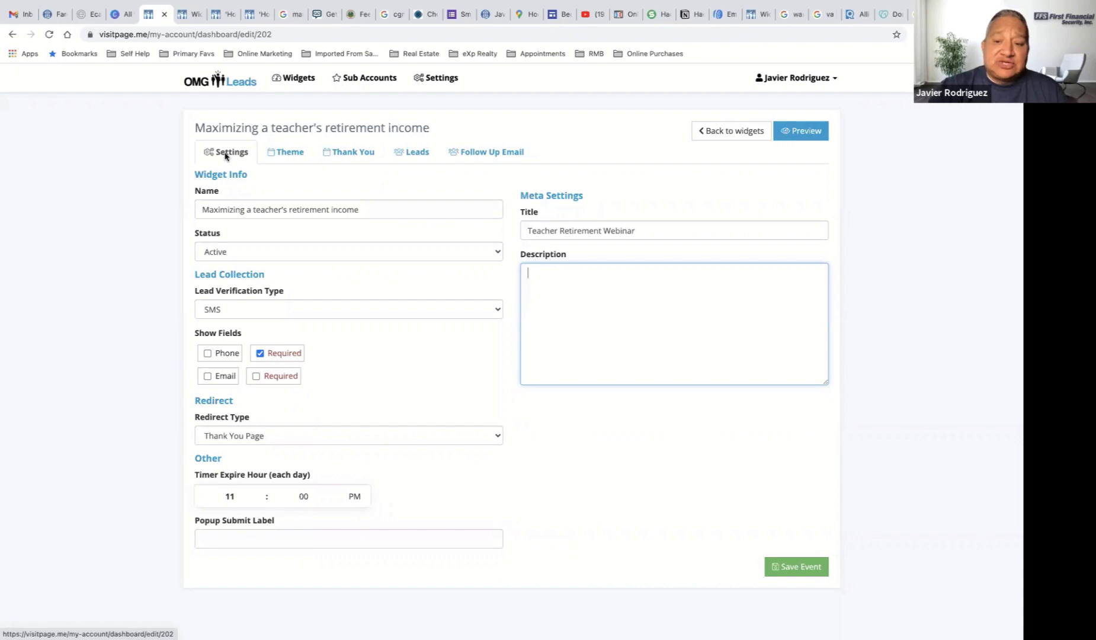
Open the widget's theme and look over the default landing page template.
{"action": "left_click", "coordinate": [290, 155]}
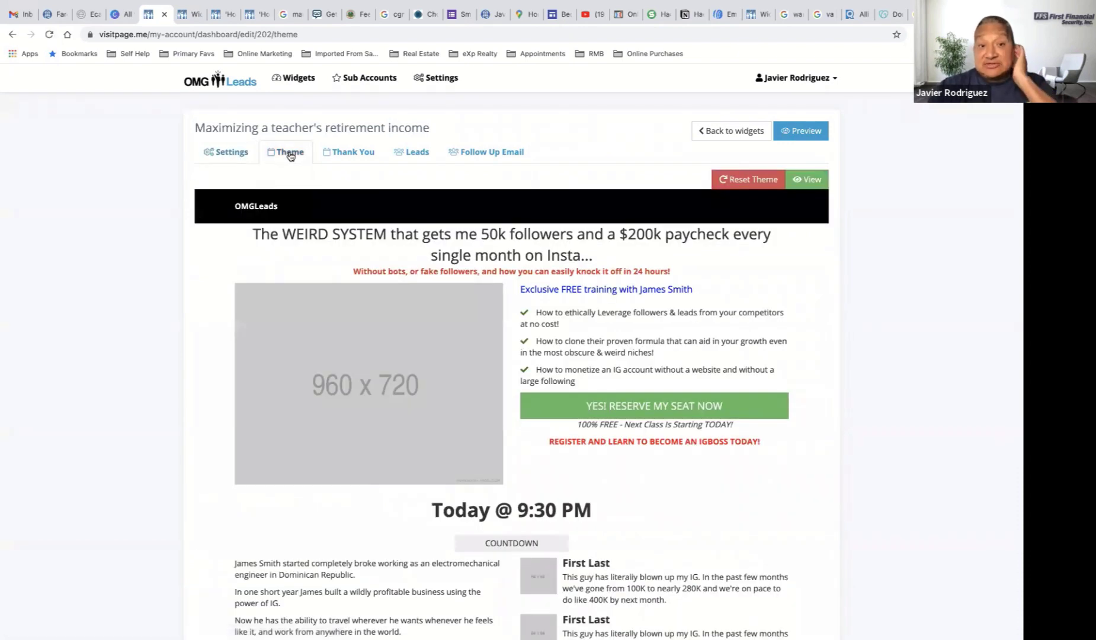
{"action": "scroll", "coordinate": [261, 339], "scroll_direction": "down", "scroll_amount": 5}
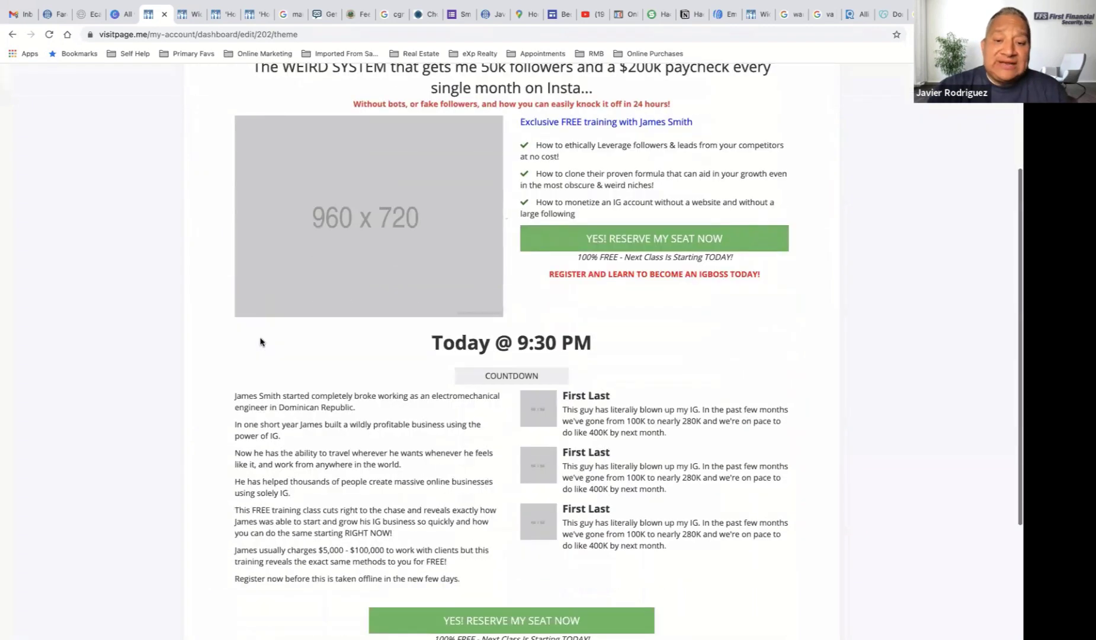
{"action": "scroll", "coordinate": [260, 338], "scroll_direction": "up", "scroll_amount": 6}
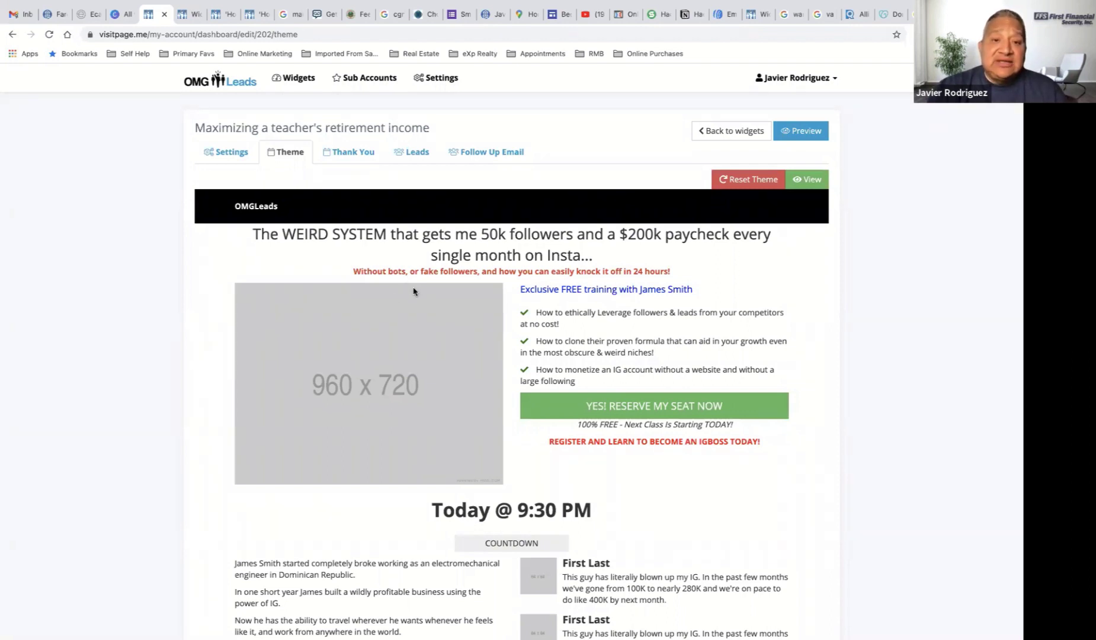
Check the image properties of the large 960 x 720 placeholder, then close them without changes.
{"action": "left_click", "coordinate": [352, 381]}
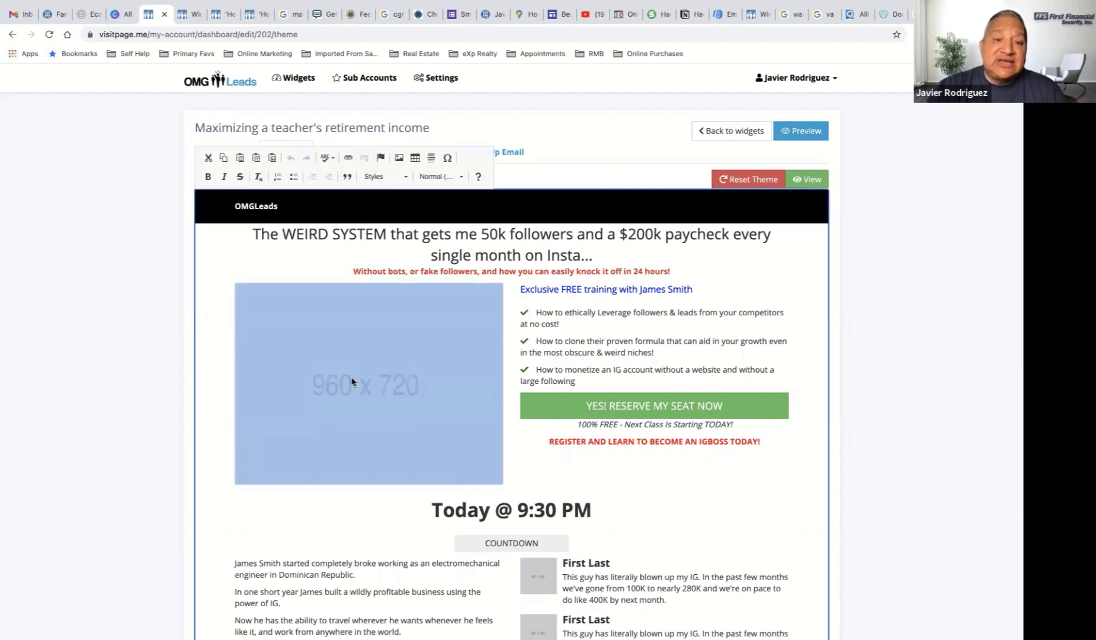
{"action": "double_click", "coordinate": [352, 382]}
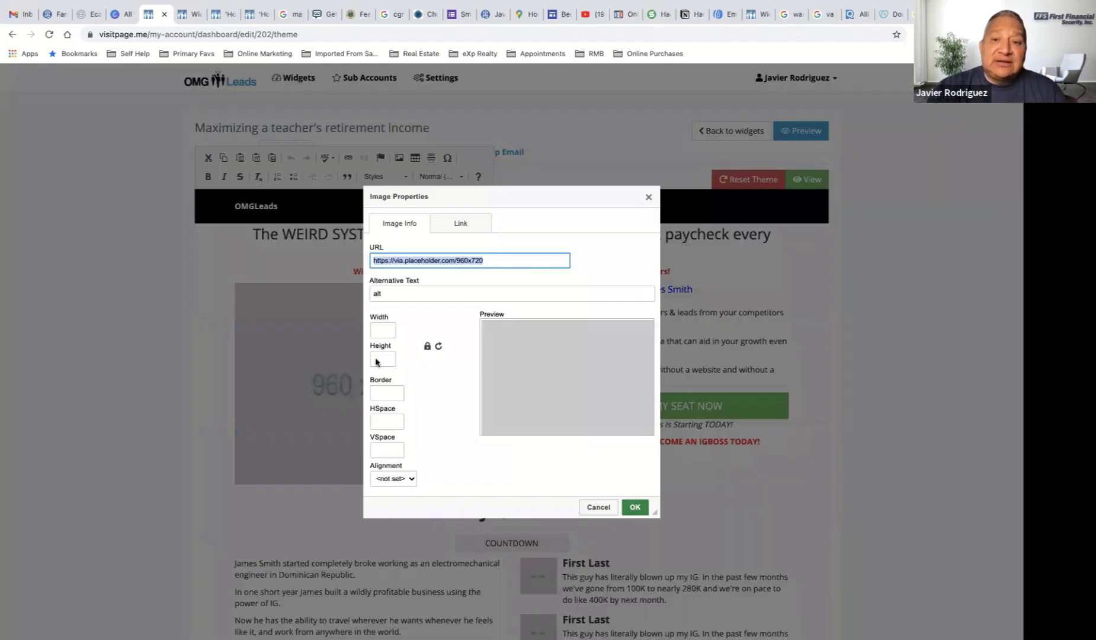
{"action": "left_click", "coordinate": [648, 198]}
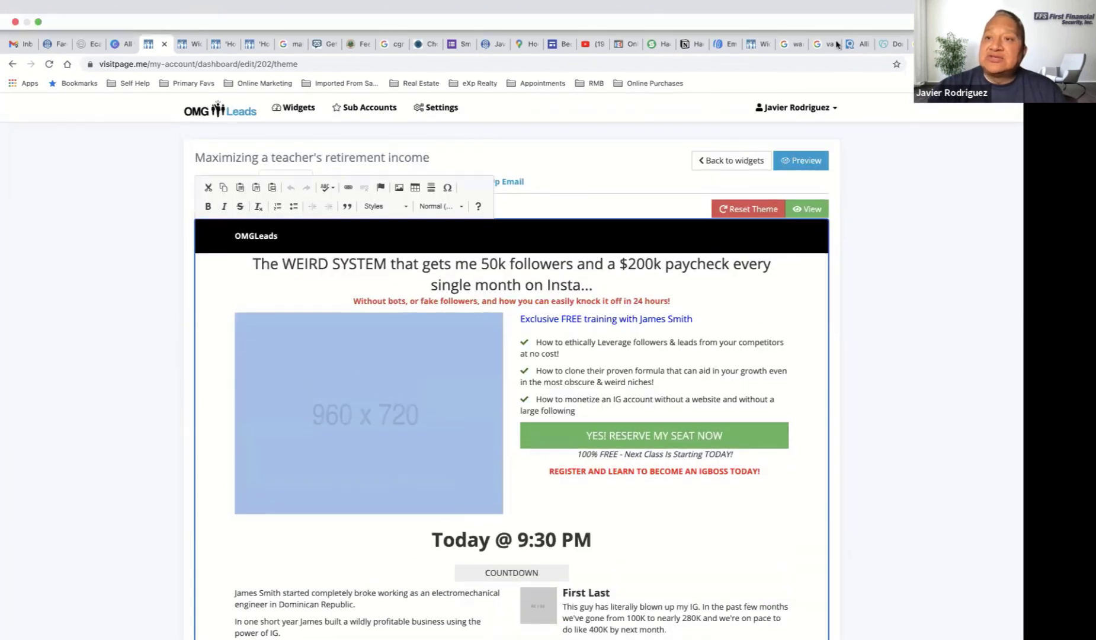
Search Google Images for "teachers" in another browser tab to find a picture for the landing page.
{"action": "left_click", "coordinate": [189, 44]}
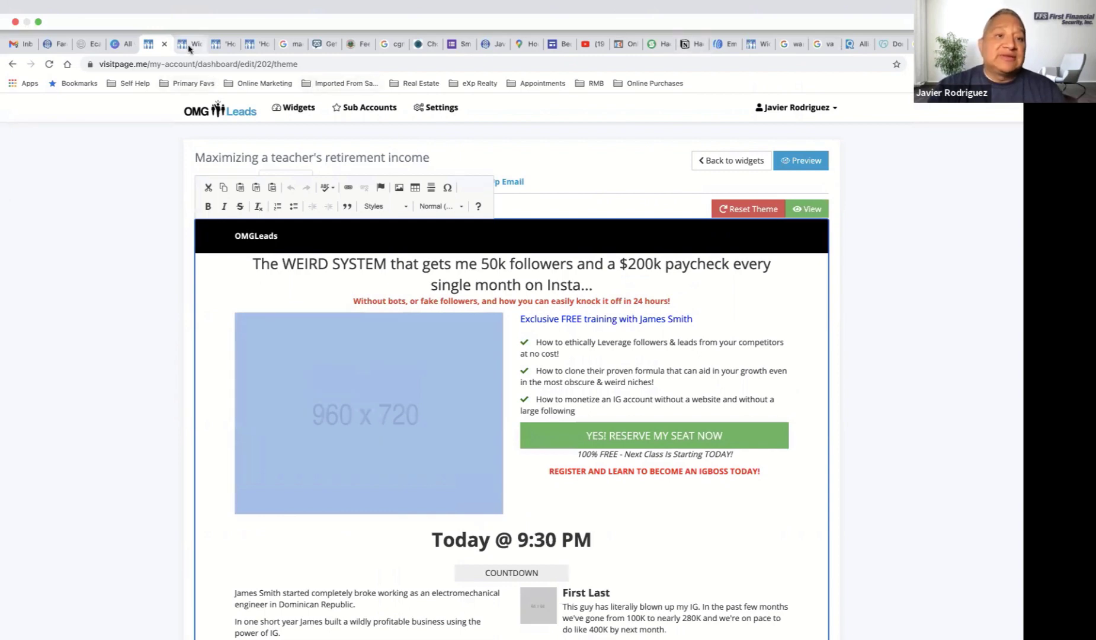
{"action": "left_click", "coordinate": [204, 59]}
{"action": "type", "text": "teachers"}
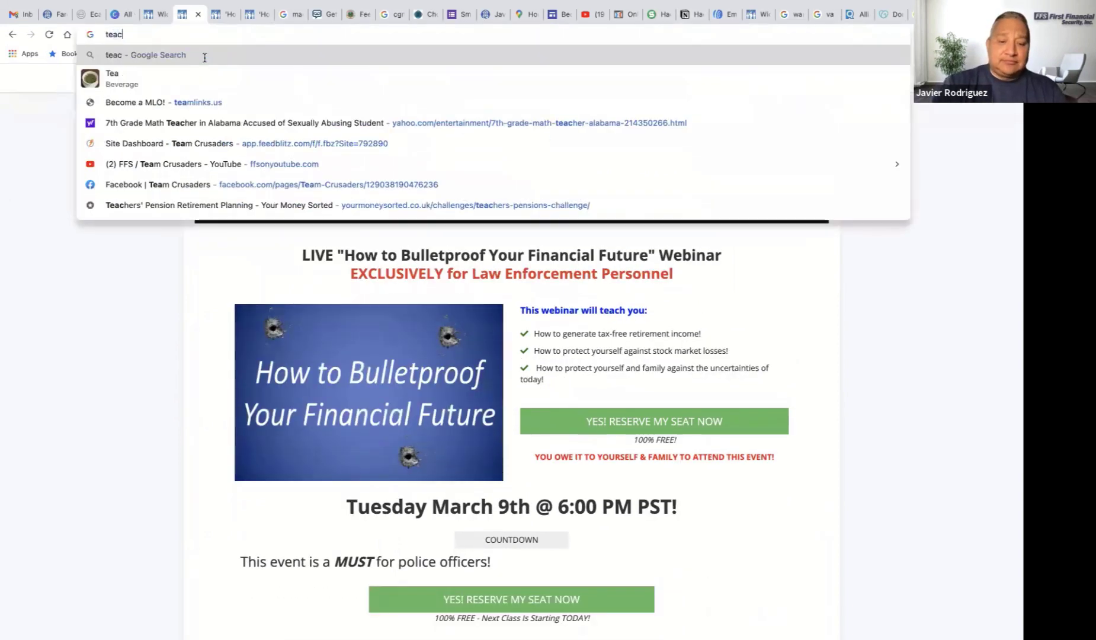
{"action": "key", "text": "Return"}
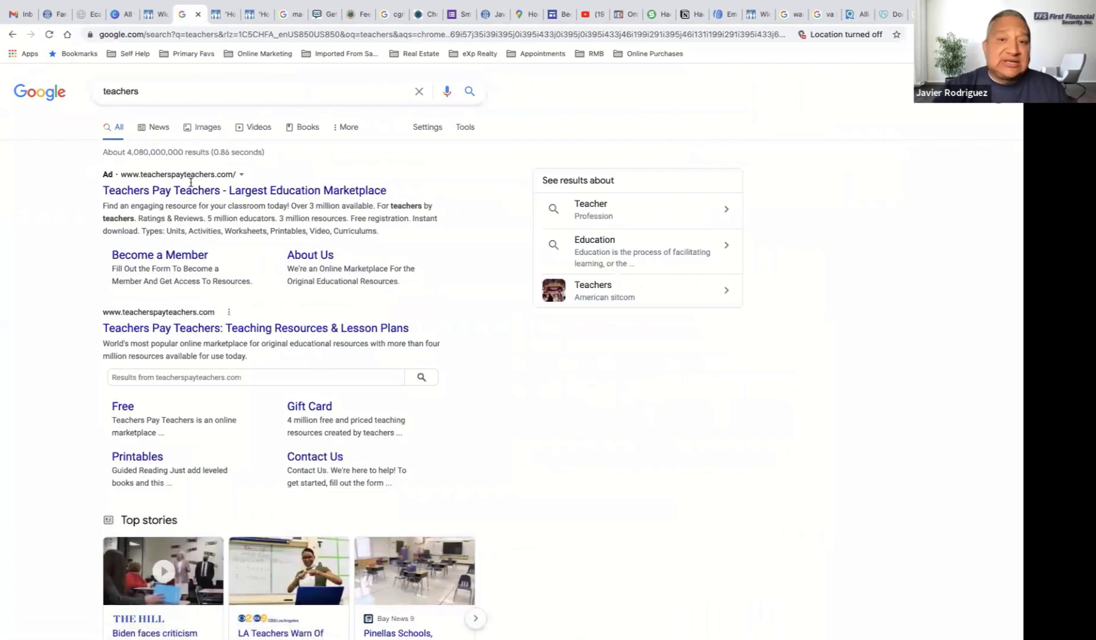
{"action": "left_click", "coordinate": [203, 128]}
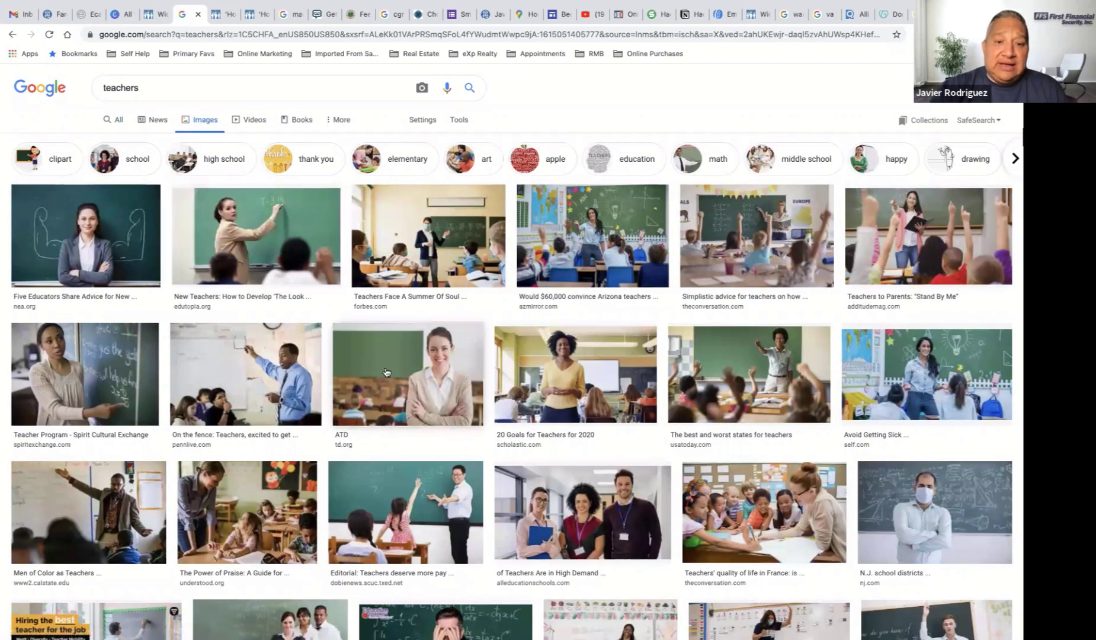
Copy the image address of the ATD picture showing a smiling teacher in front of a green chalkboard.
{"action": "left_click", "coordinate": [407, 372]}
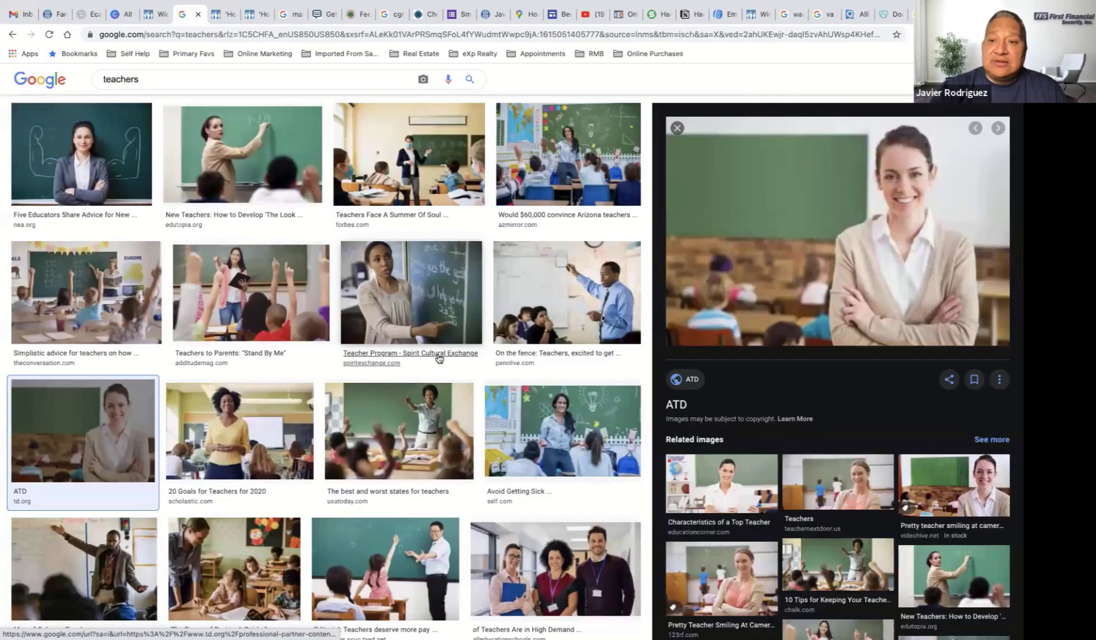
{"action": "right_click", "coordinate": [729, 223]}
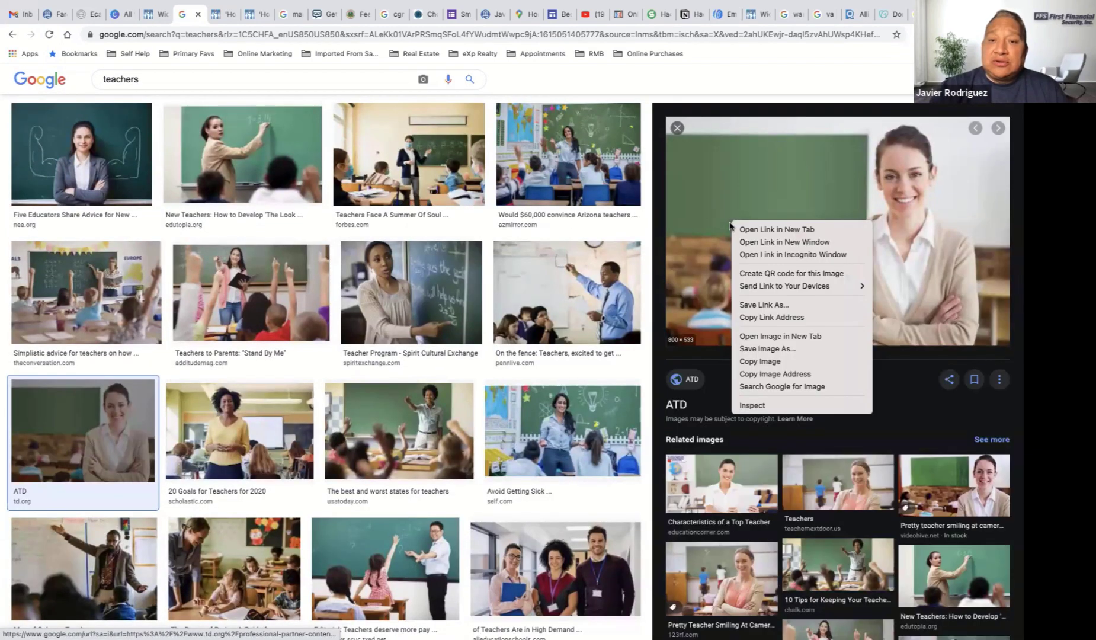
{"action": "left_click", "coordinate": [767, 374]}
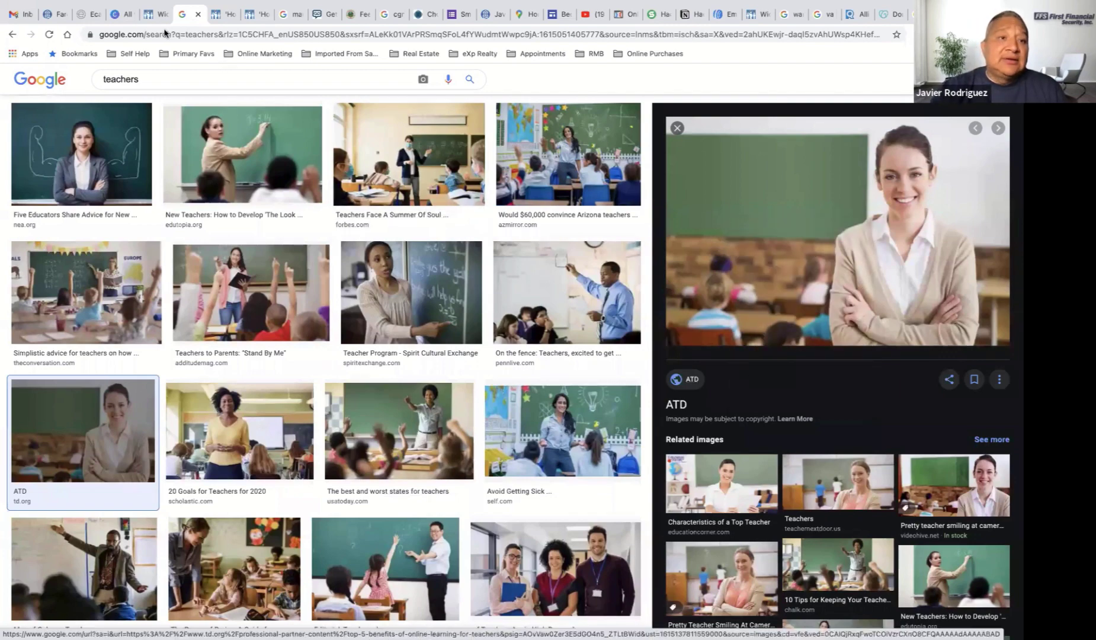
Return to the OMG Leads theme editor and replace the large 960 x 720 placeholder's image URL with the copied address.
{"action": "left_click", "coordinate": [152, 15]}
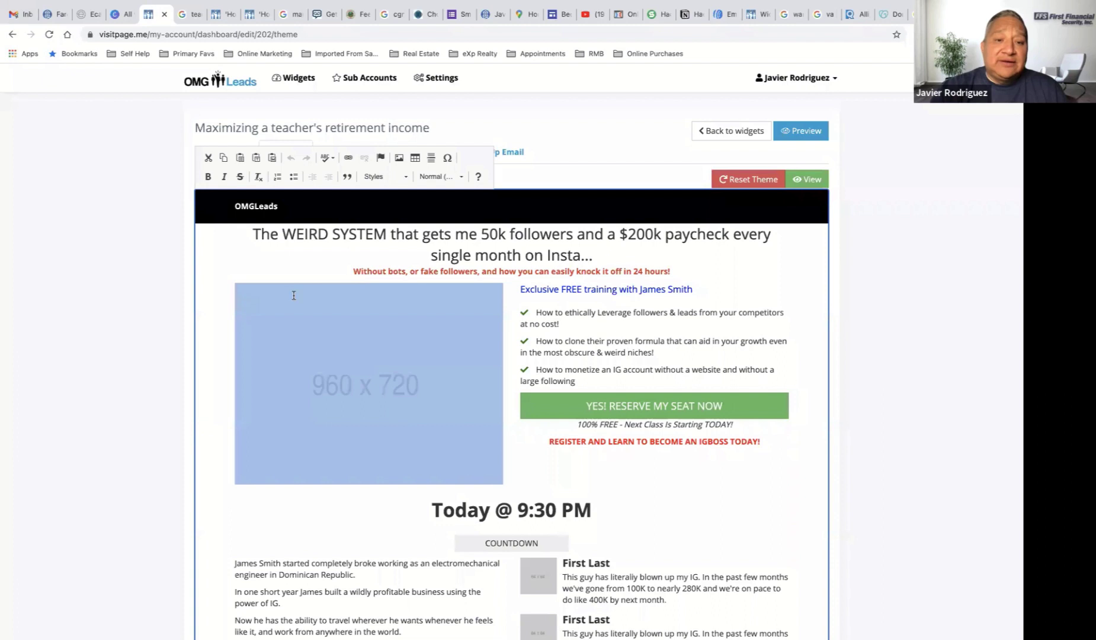
{"action": "double_click", "coordinate": [346, 382]}
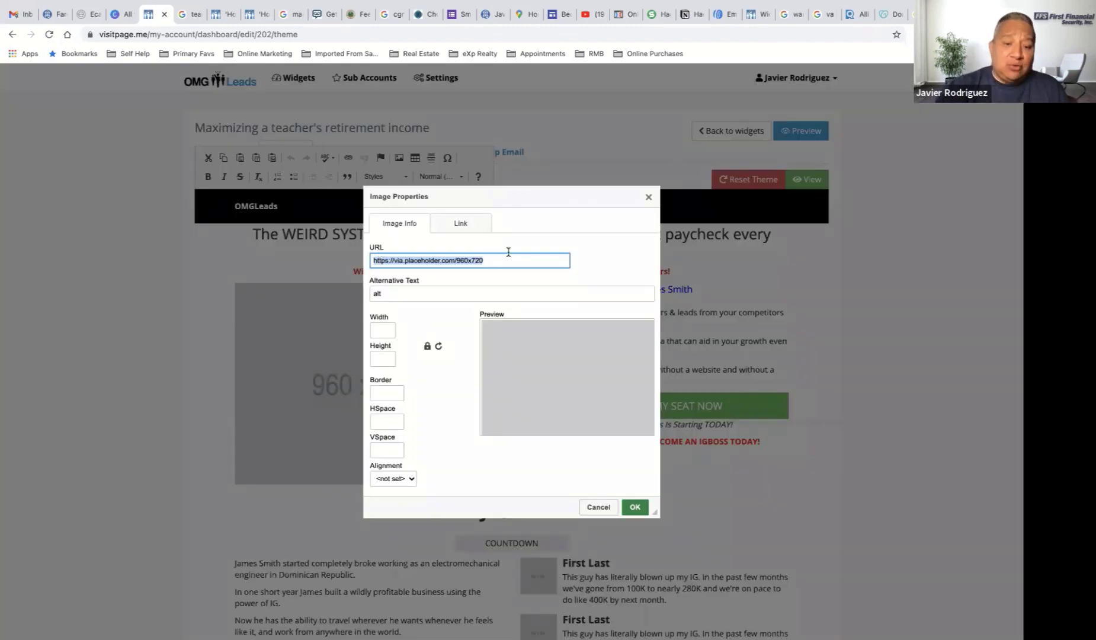
{"action": "key", "text": "ctrl+v"}
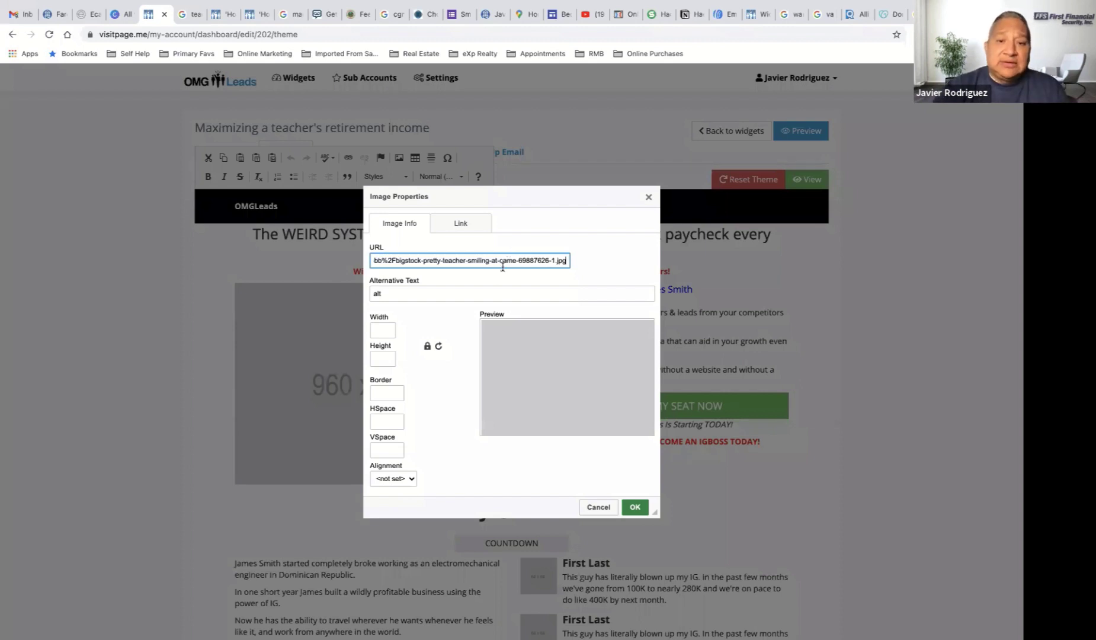
{"action": "left_click", "coordinate": [597, 265]}
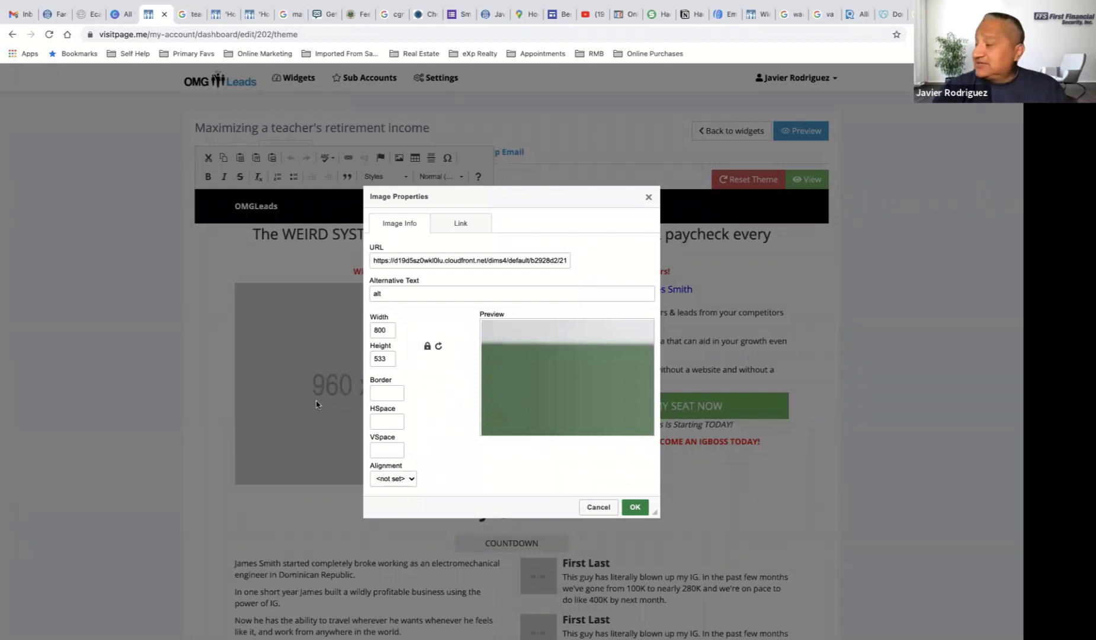
Set the teacher image's width to 960 with proportional height and apply the image properties.
{"action": "double_click", "coordinate": [373, 330]}
{"action": "type", "text": "9"}
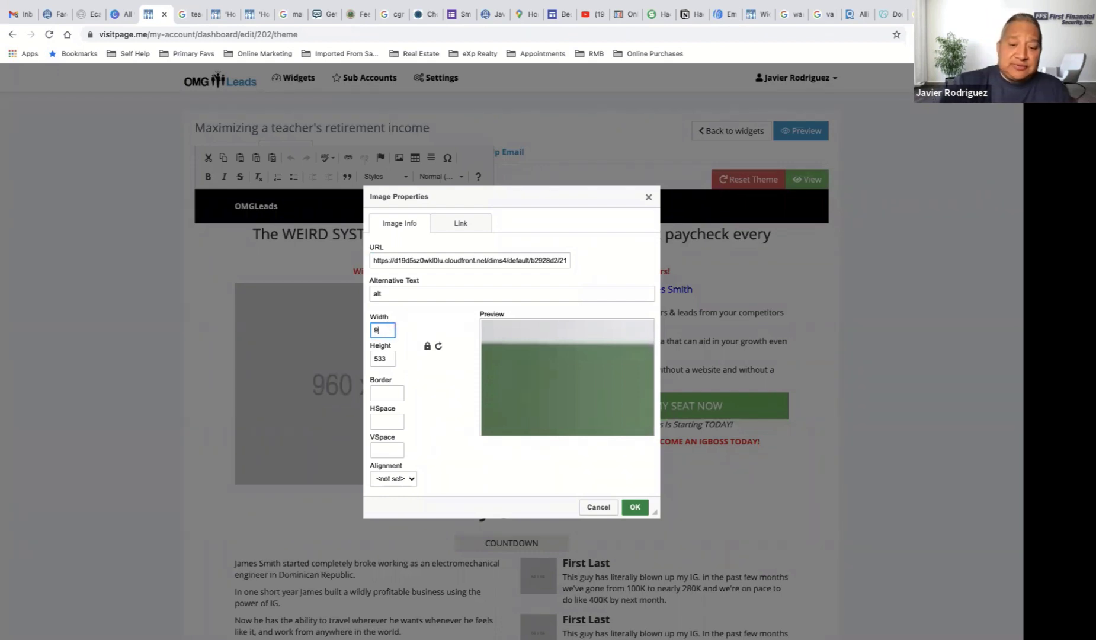
{"action": "type", "text": "60"}
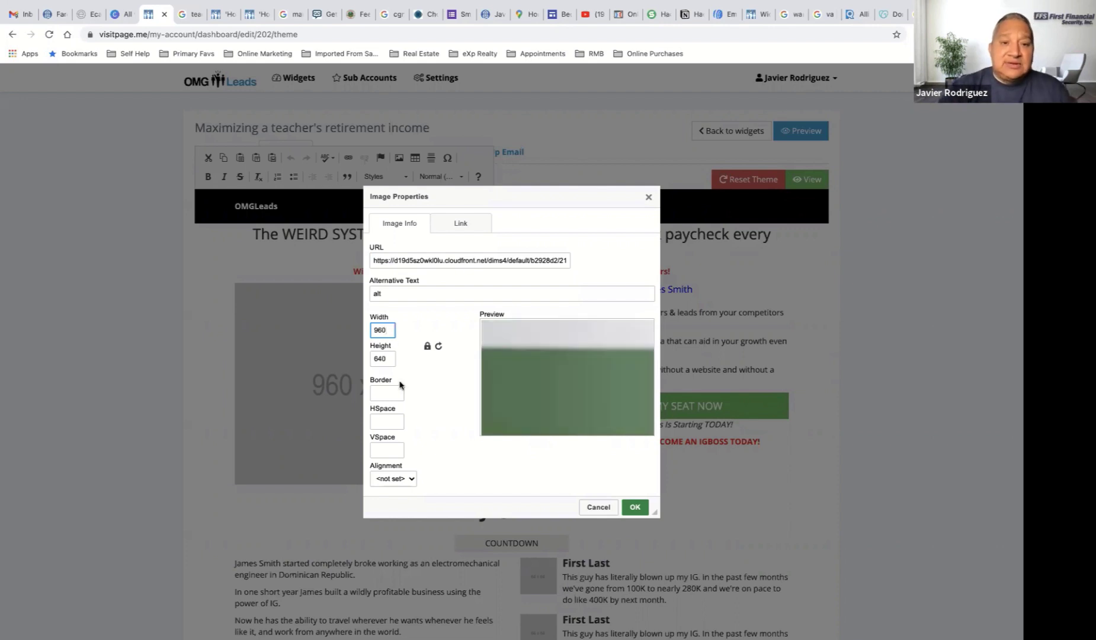
{"action": "left_click", "coordinate": [421, 391]}
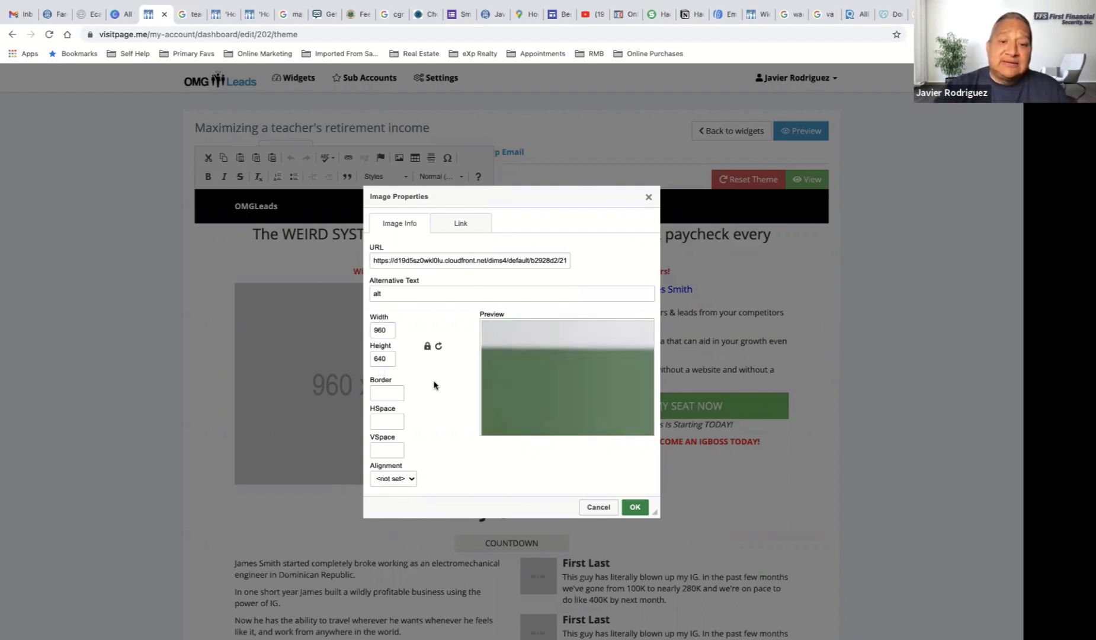
{"action": "left_click", "coordinate": [634, 507]}
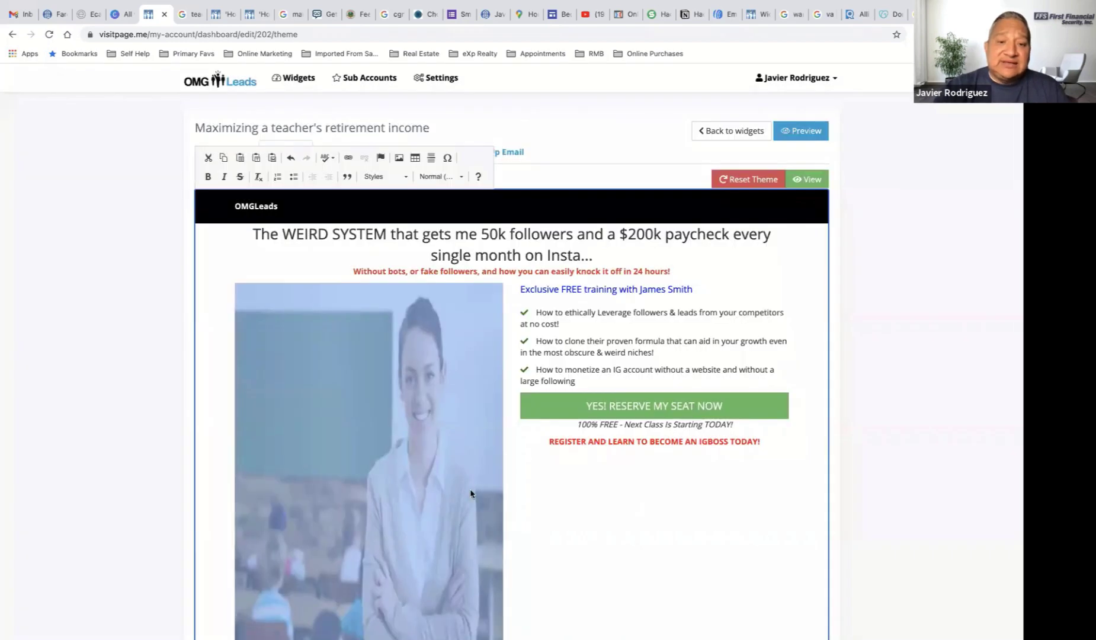
Reduce the teacher image's height to 400, keeping its proportions, and apply the change.
{"action": "scroll", "coordinate": [472, 494], "scroll_direction": "down", "scroll_amount": 3}
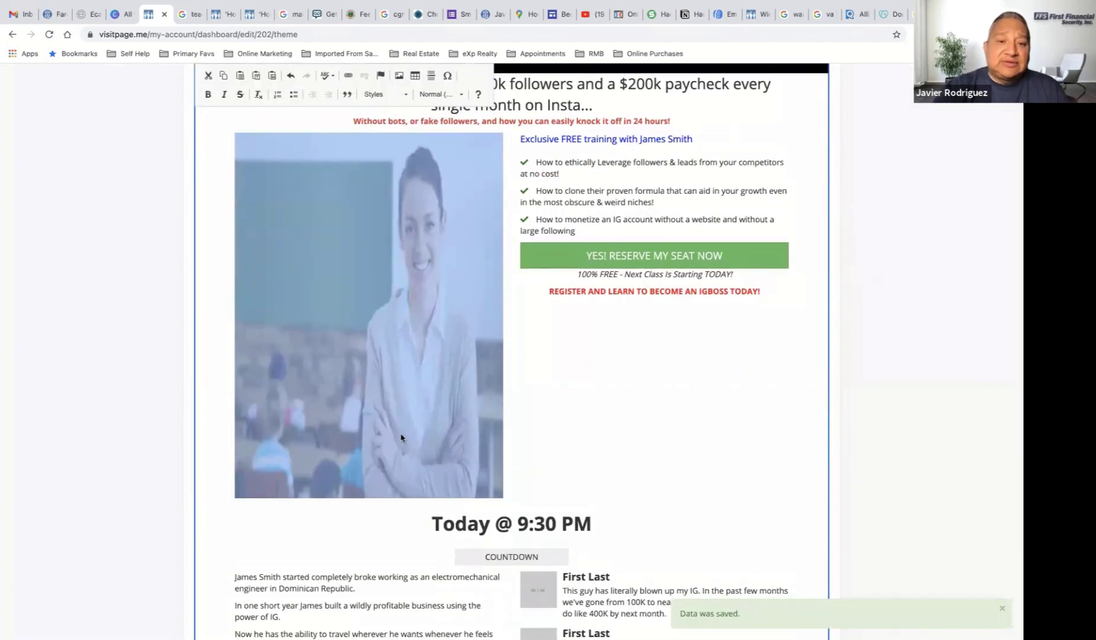
{"action": "double_click", "coordinate": [401, 438]}
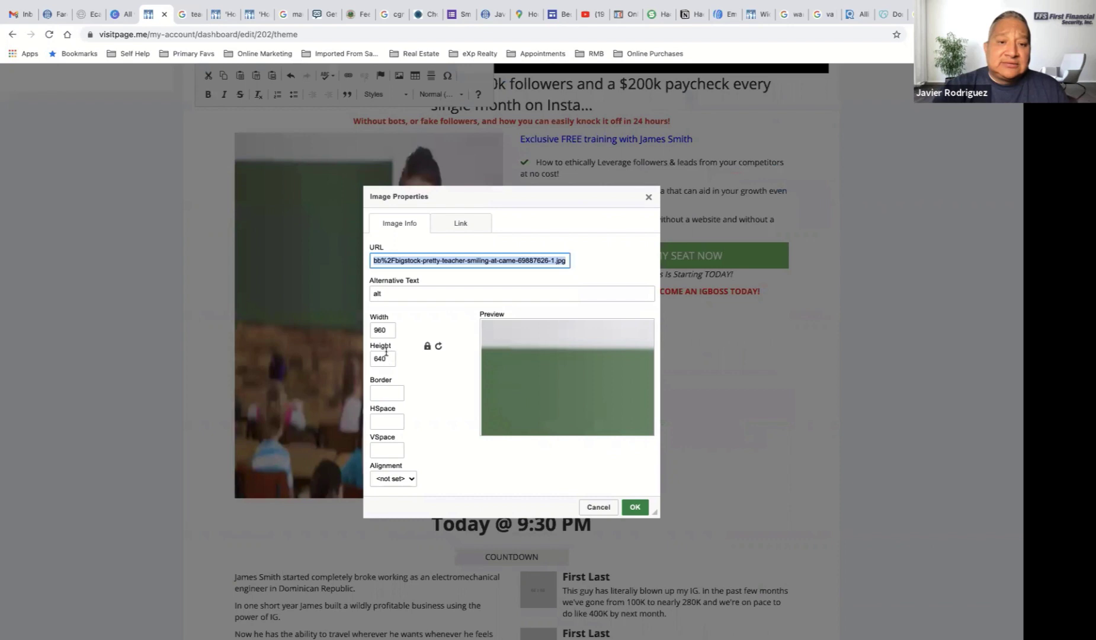
{"action": "left_click", "coordinate": [387, 358]}
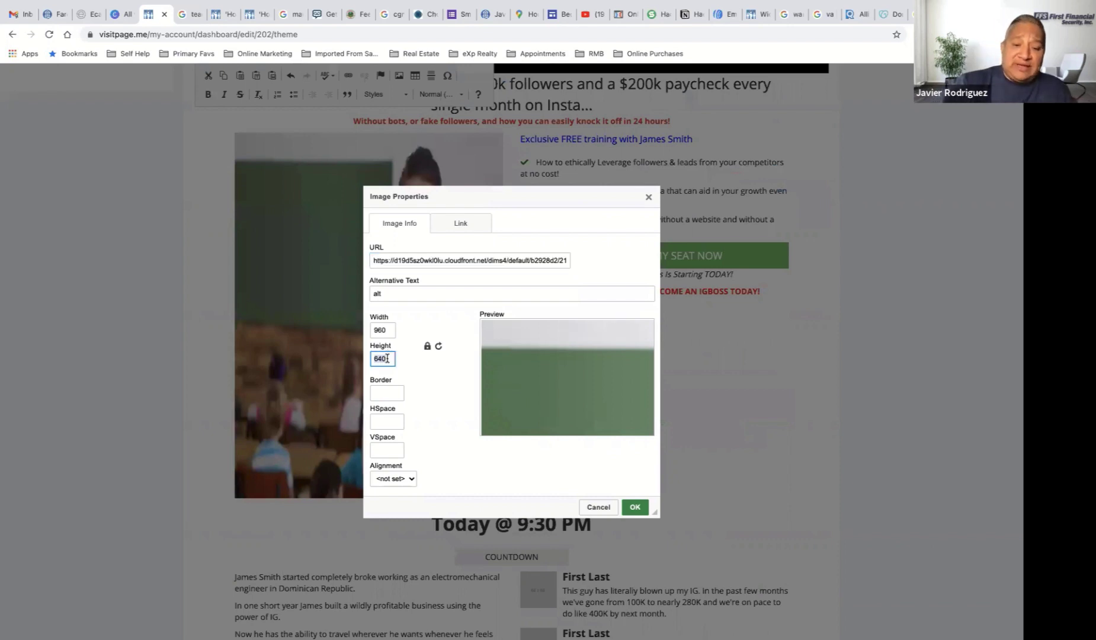
{"action": "key", "text": "BackSpace"}
{"action": "key", "text": "BackSpace"}
{"action": "key", "text": "BackSpace"}
{"action": "type", "text": "400"}
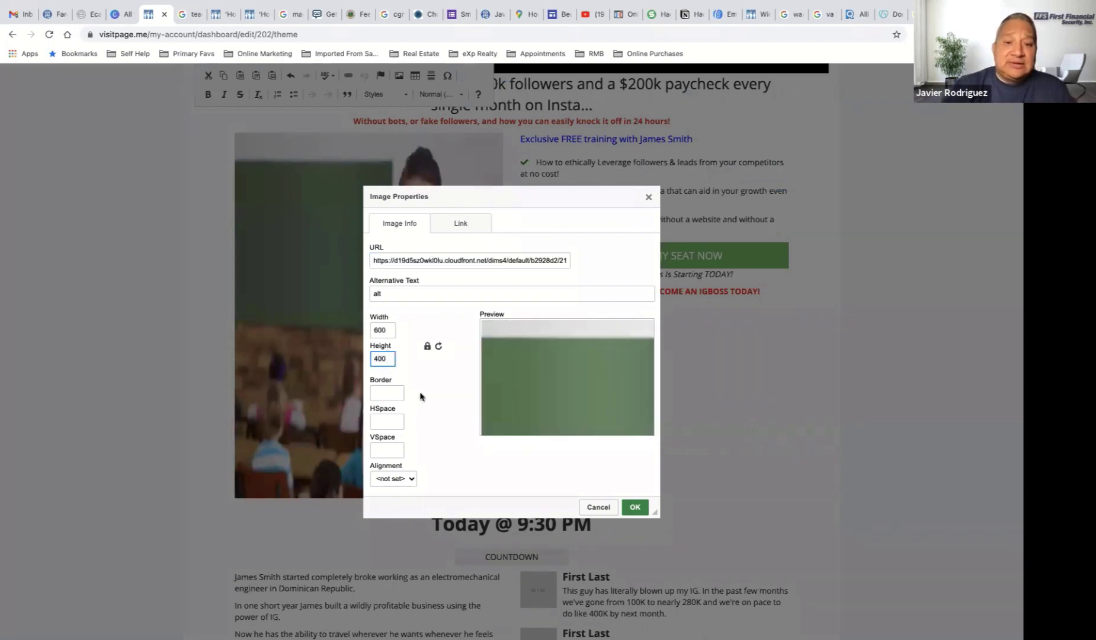
{"action": "left_click", "coordinate": [631, 505]}
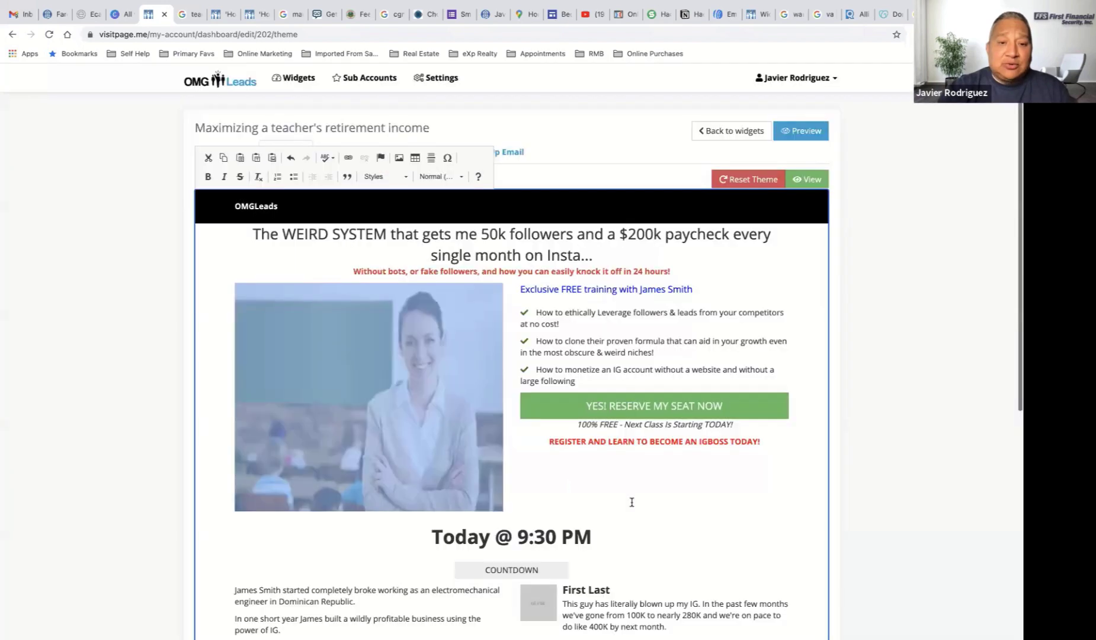
Set the teacher image's height to 200, keeping its proportions, and apply the change.
{"action": "double_click", "coordinate": [324, 439]}
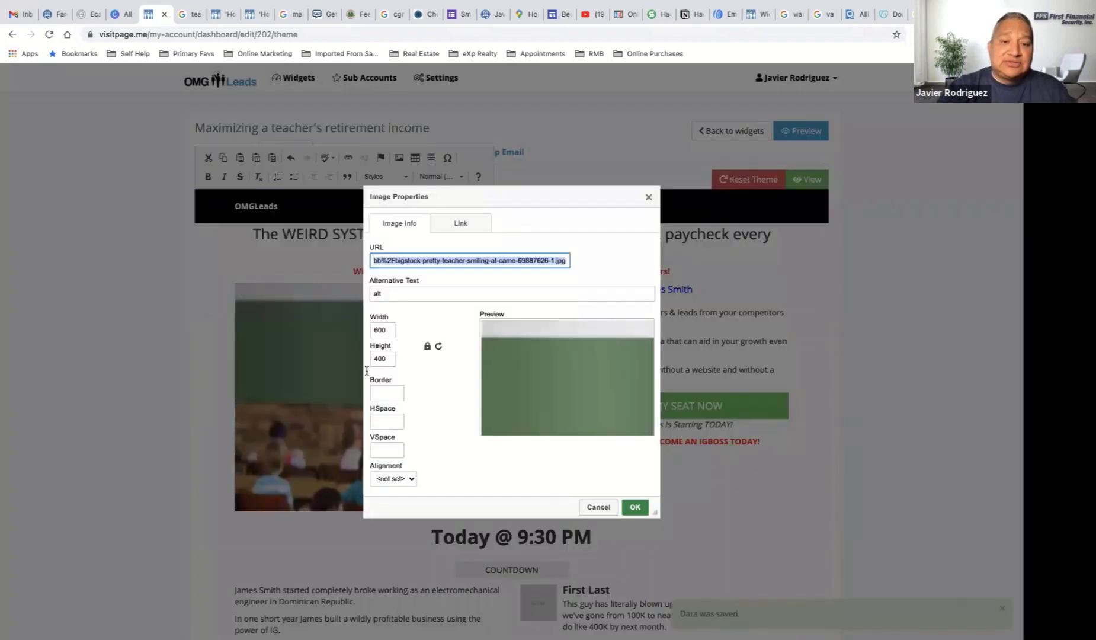
{"action": "key", "text": "Tab"}
{"action": "key", "text": "Tab"}
{"action": "key", "text": "Tab"}
{"action": "type", "text": "200"}
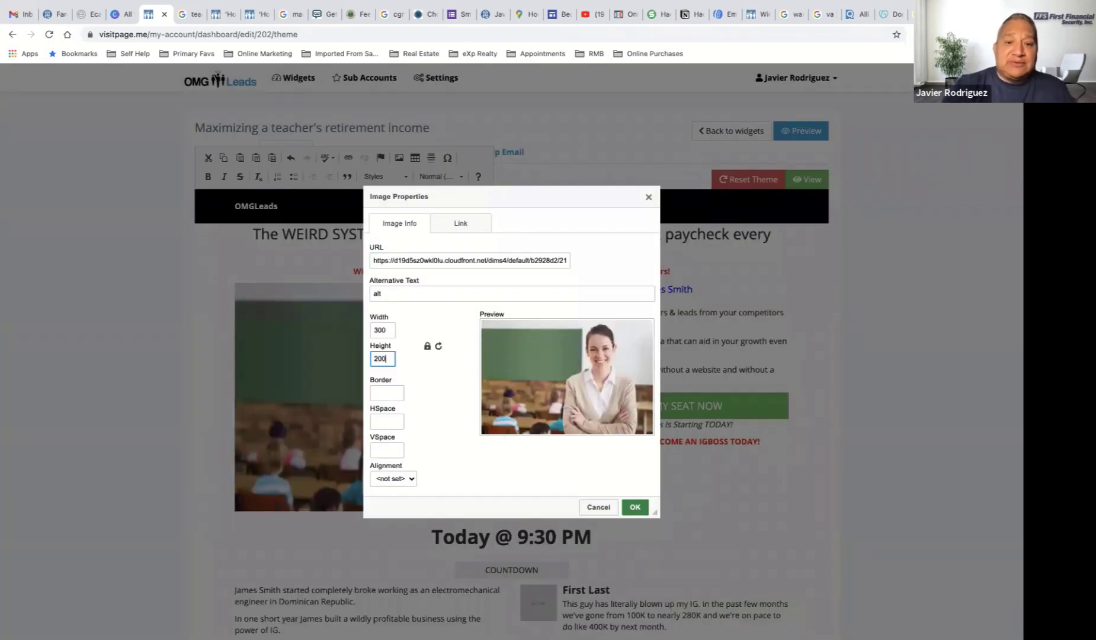
{"action": "left_click", "coordinate": [623, 501]}
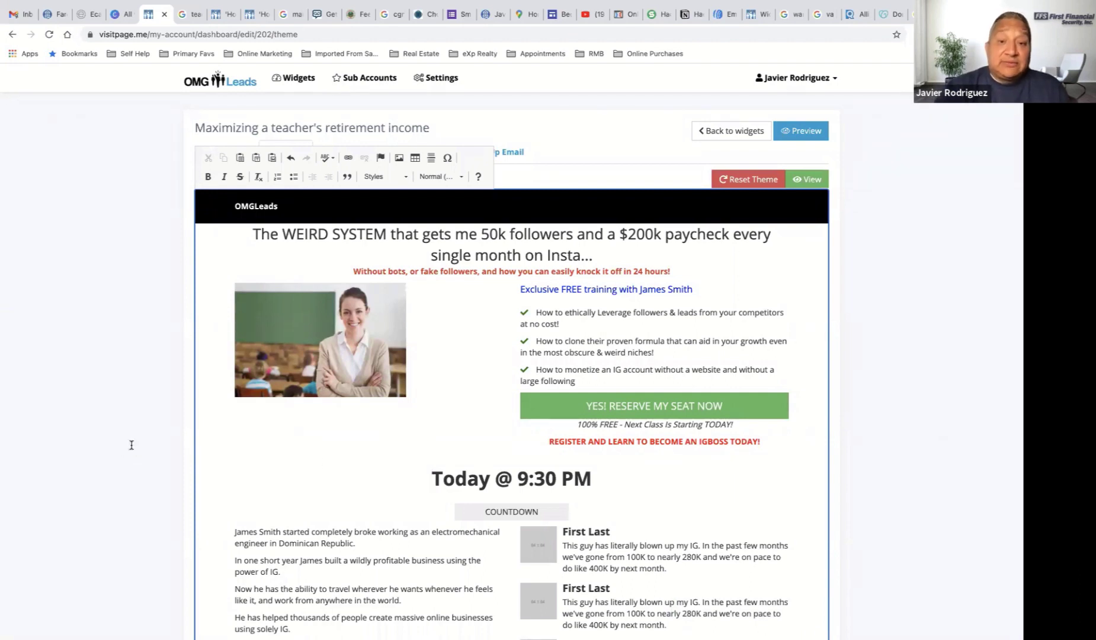
Delete "single month on Insta..." from the main headline and add an empty line in its place.
{"action": "left_click", "coordinate": [482, 252]}
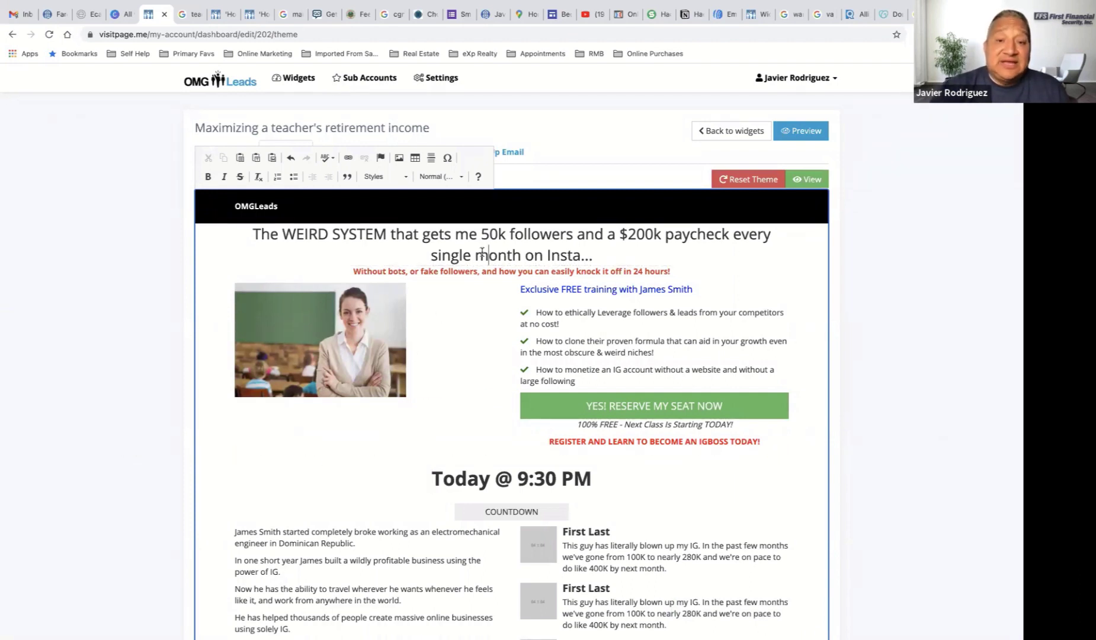
{"action": "triple_click", "coordinate": [482, 252]}
{"action": "left_click", "coordinate": [484, 252]}
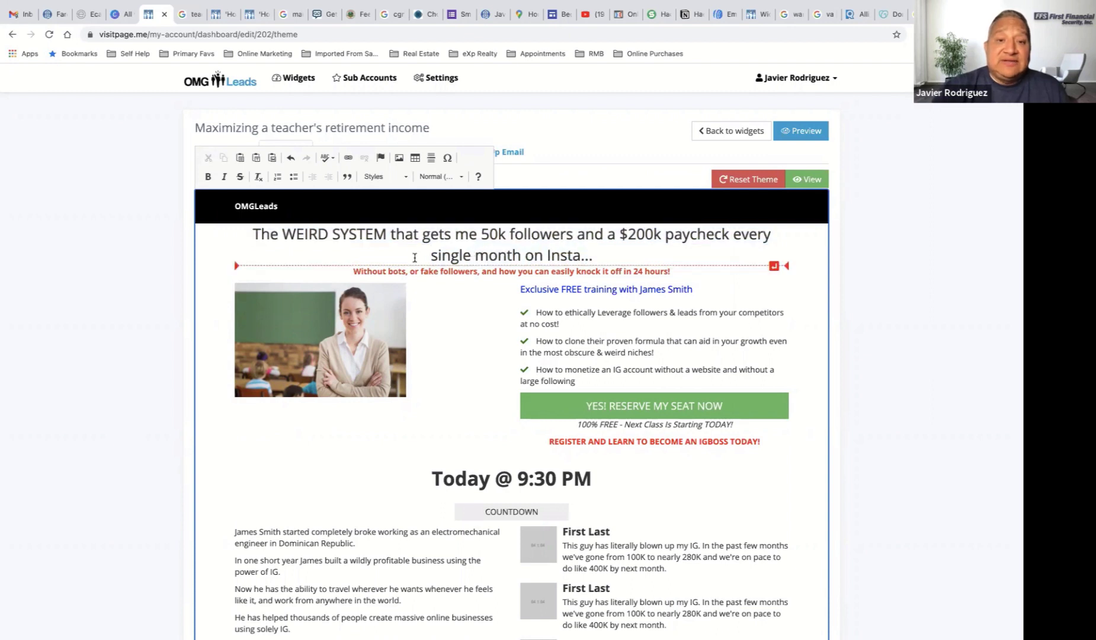
{"action": "left_click_drag", "start_coordinate": [416, 255], "coordinate": [506, 255]}
{"action": "left_click_drag", "start_coordinate": [648, 253], "coordinate": [653, 248]}
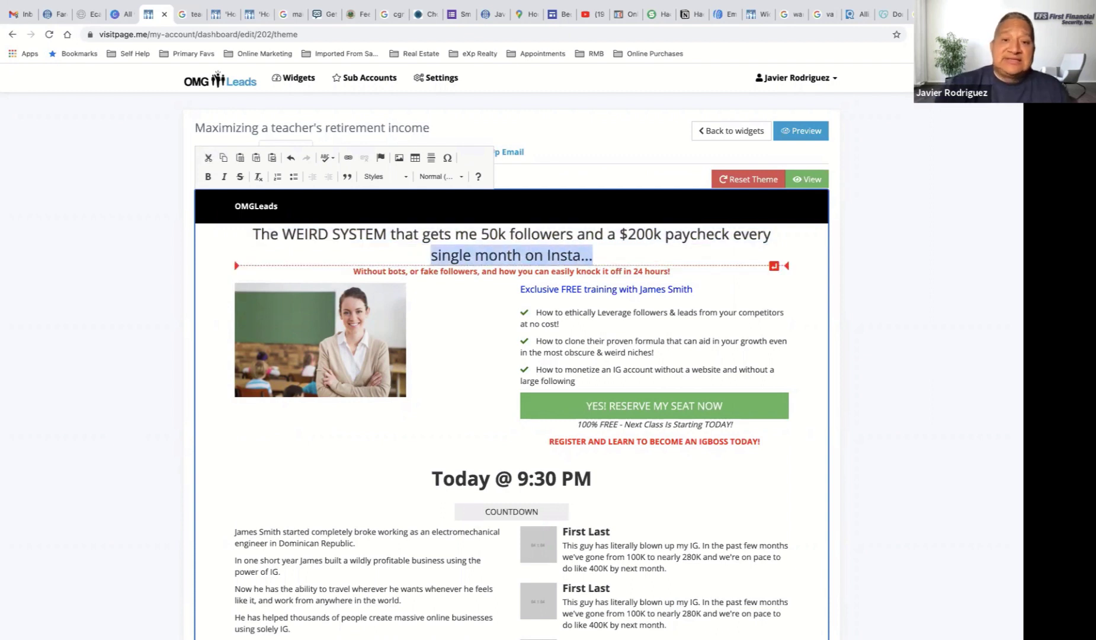
{"action": "key", "text": "Delete"}
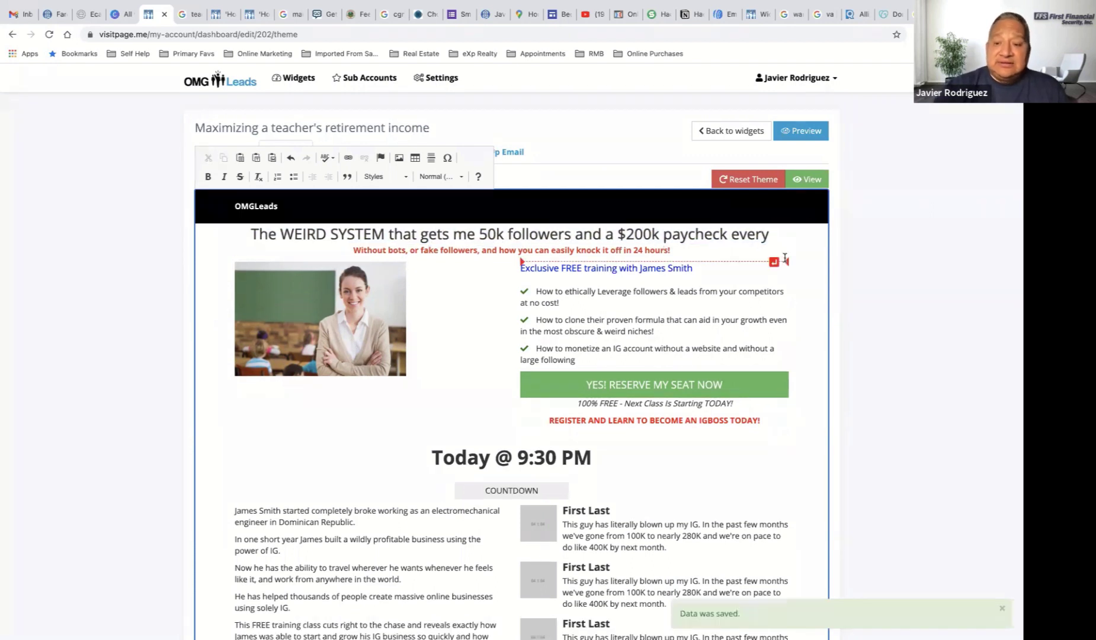
{"action": "key", "text": "Return"}
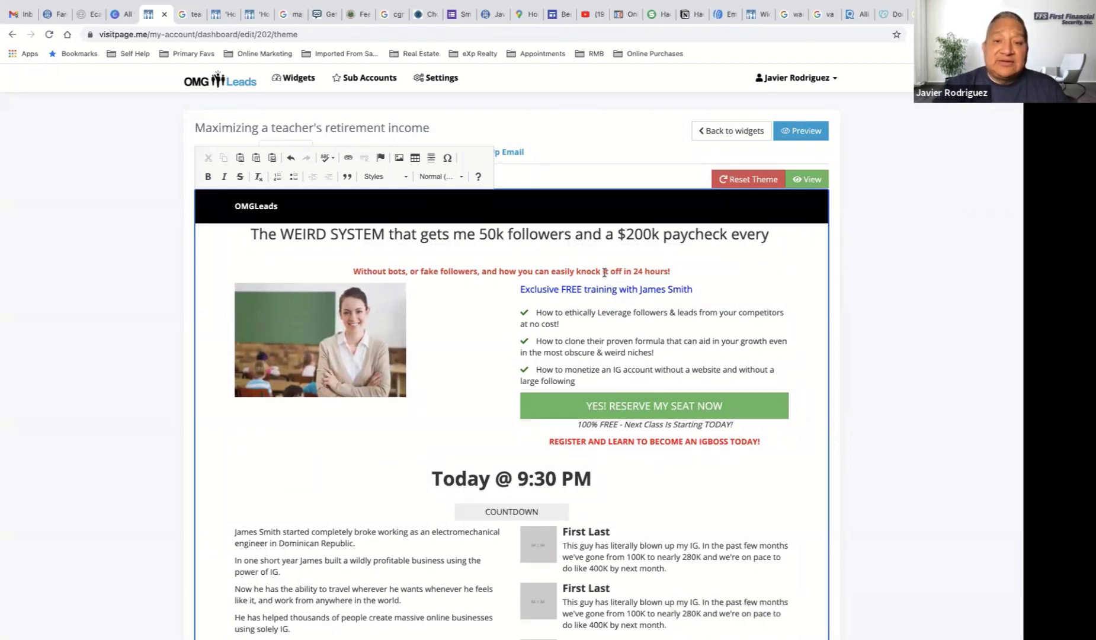
Try deleting the presenter biography paragraphs below the countdown, and undo the deletion.
{"action": "scroll", "coordinate": [604, 272], "scroll_direction": "down", "scroll_amount": 3}
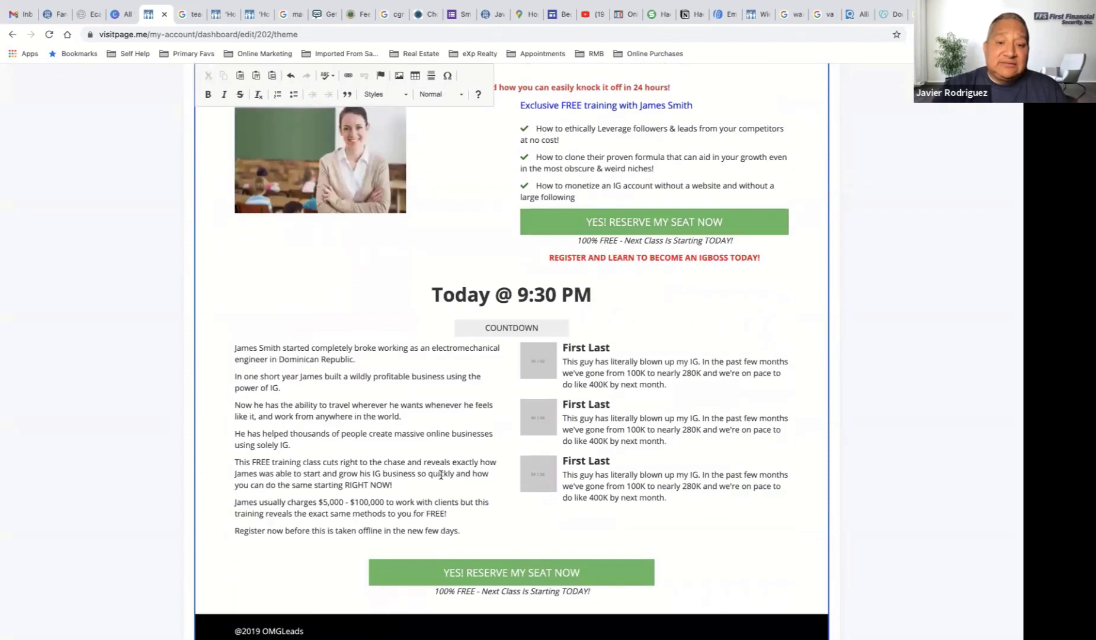
{"action": "left_click_drag", "start_coordinate": [462, 530], "coordinate": [232, 343]}
{"action": "key", "text": "Delete"}
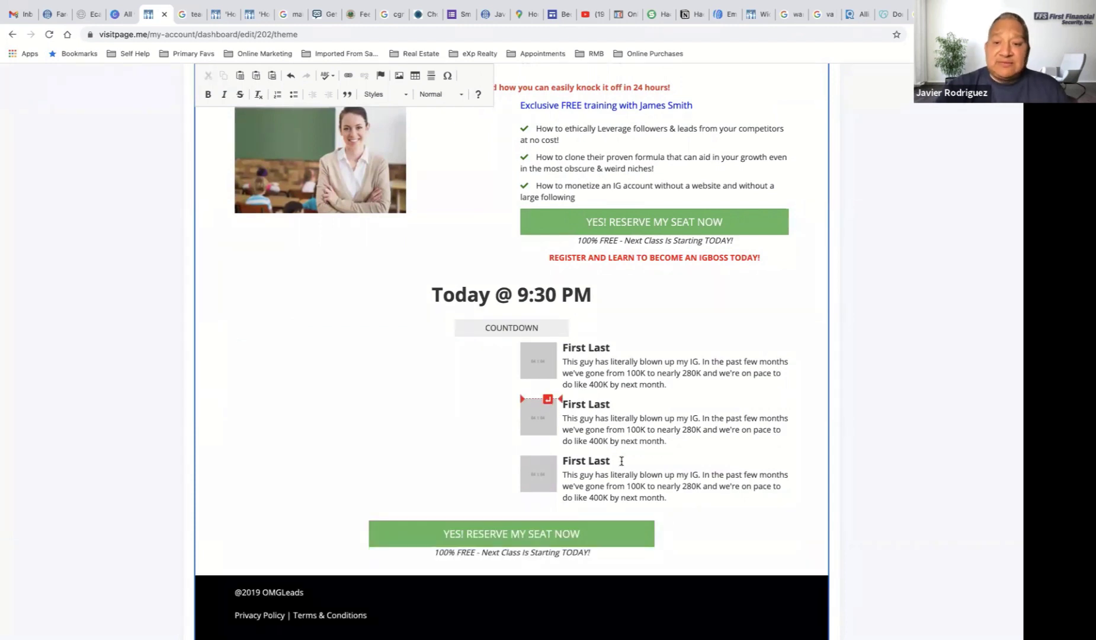
{"action": "key", "text": "ctrl+z"}
Delete the three "First Last" testimonials with their placeholder pictures below the countdown.
{"action": "left_click", "coordinate": [679, 495]}
{"action": "left_click_drag", "start_coordinate": [680, 496], "coordinate": [525, 364]}
{"action": "key", "text": "Delete"}
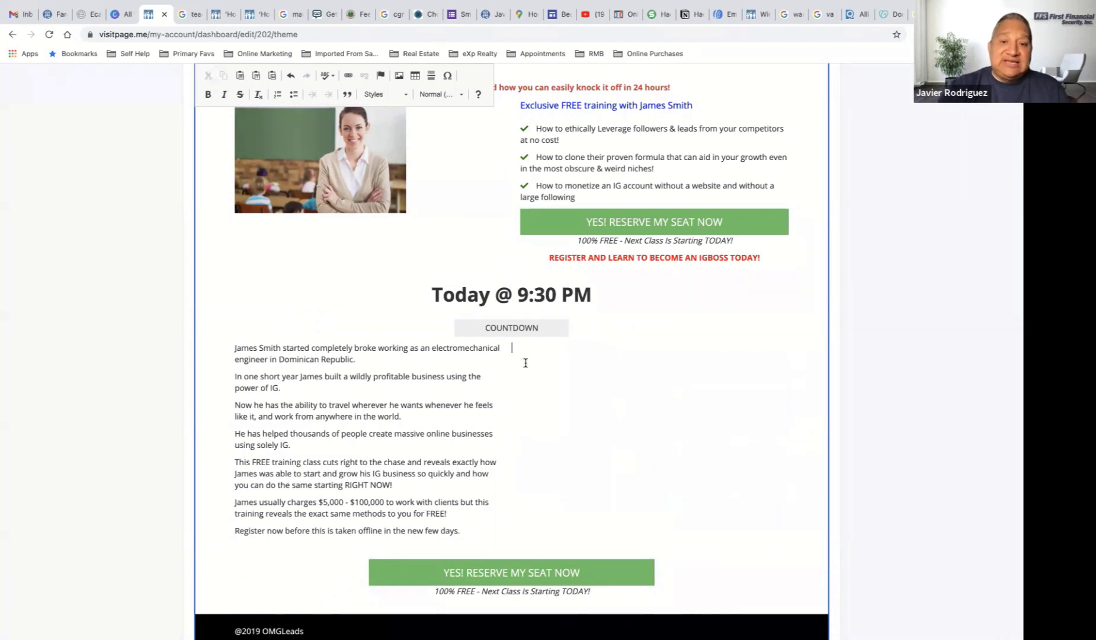
Delete all the presenter biography paragraphs below the countdown, through "Register now before this is taken offline".
{"action": "left_click", "coordinate": [476, 527]}
{"action": "left_click", "coordinate": [225, 350], "text": "shift"}
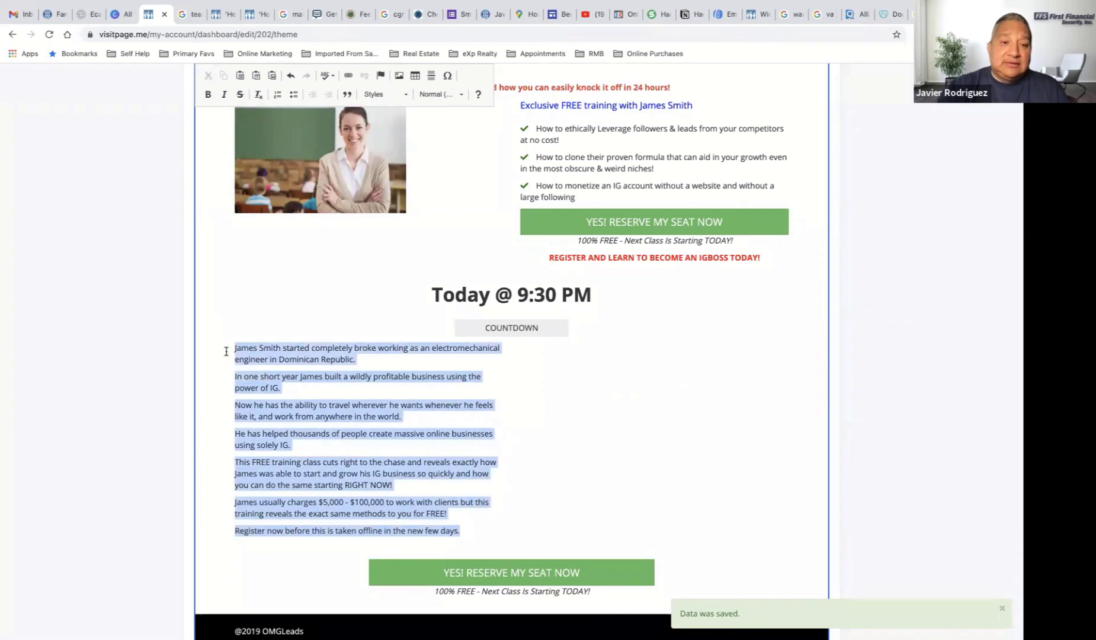
{"action": "key", "text": "Delete"}
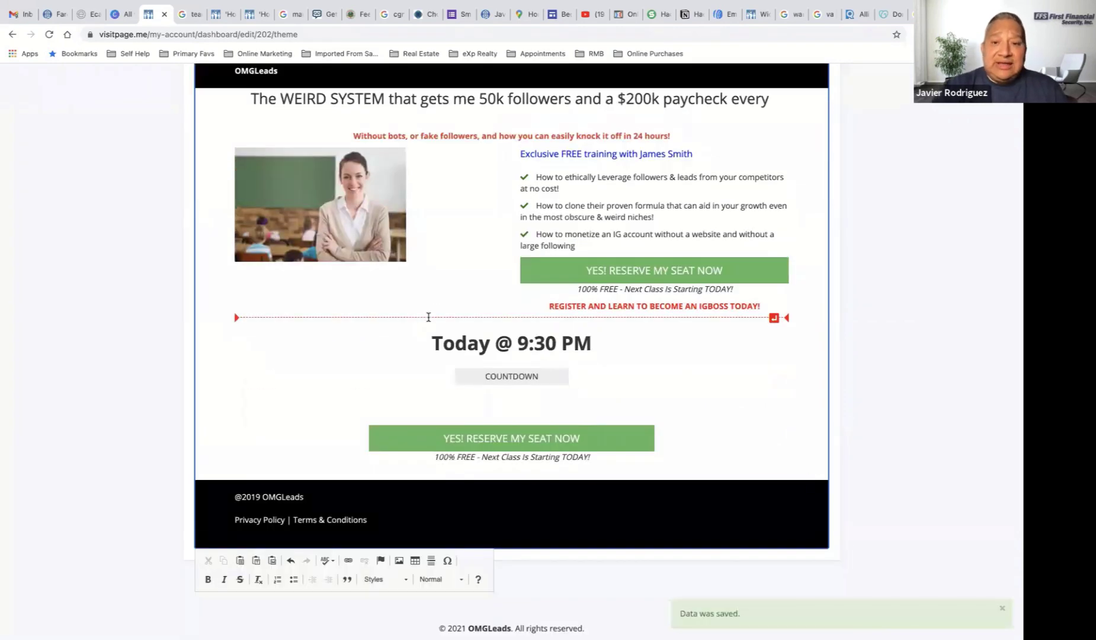
Add an empty line between the third checkmark bullet and the upper "YES! RESERVE MY SEAT NOW" button.
{"action": "scroll", "coordinate": [428, 317], "scroll_direction": "up", "scroll_amount": 2}
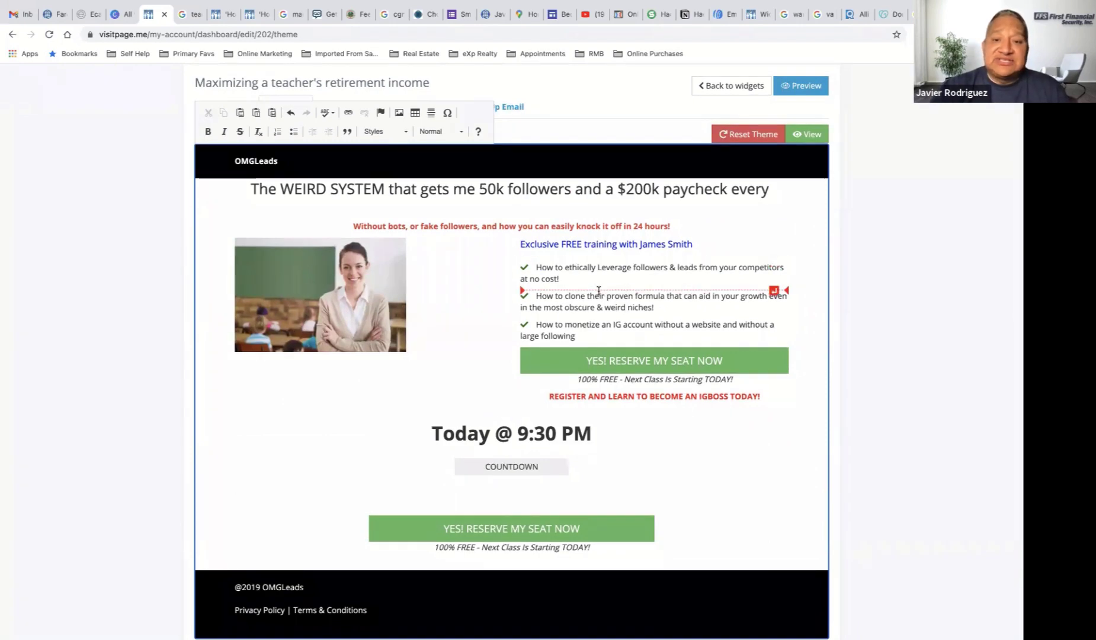
{"action": "left_click", "coordinate": [595, 337]}
{"action": "key", "text": "Return"}
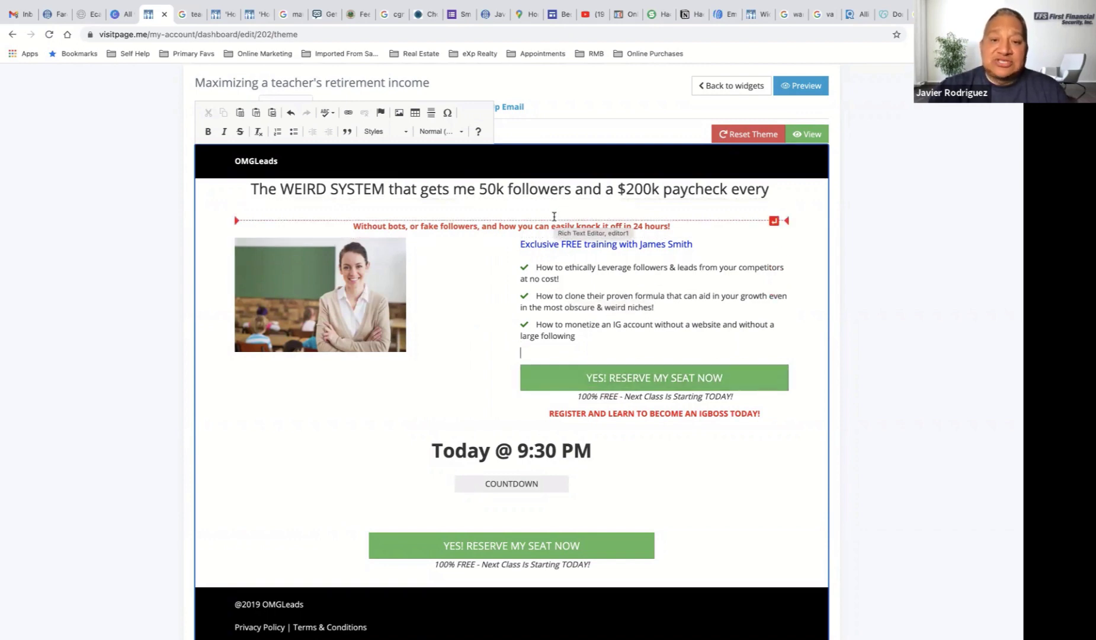
{"action": "scroll", "coordinate": [553, 216], "scroll_direction": "down", "scroll_amount": 1}
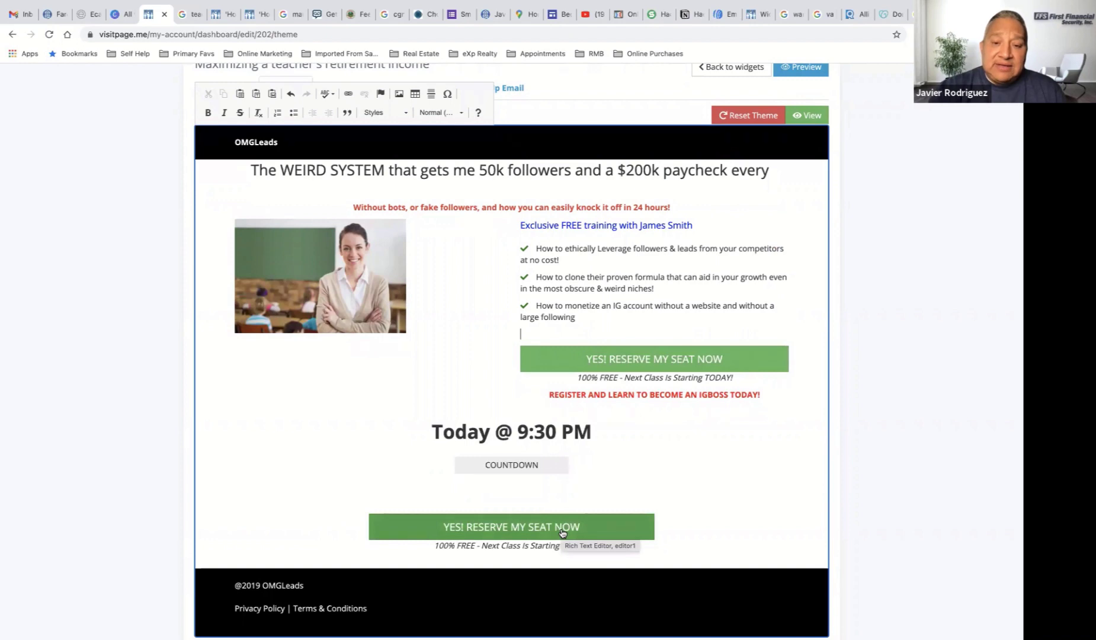
{"action": "left_click_drag", "start_coordinate": [590, 546], "coordinate": [353, 508]}
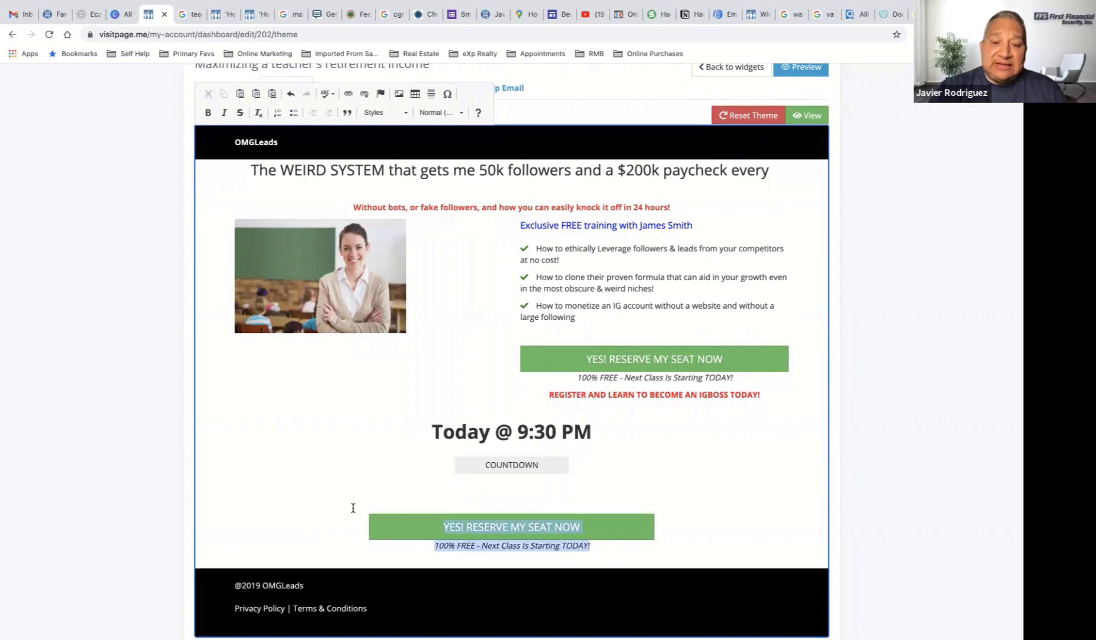
{"action": "left_click", "coordinate": [353, 486]}
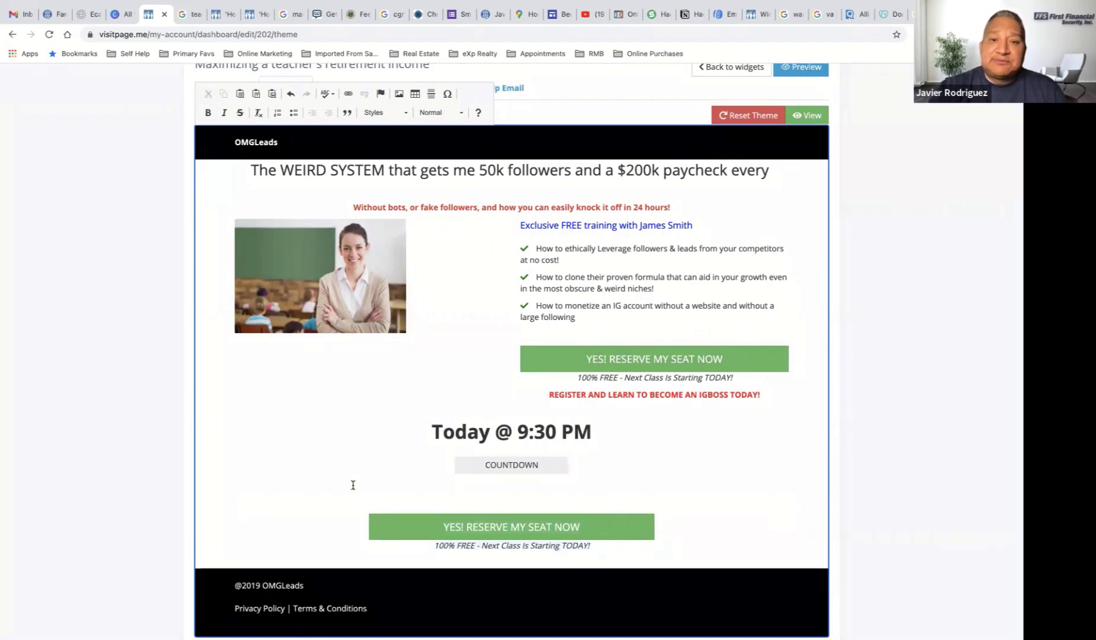
{"action": "scroll", "coordinate": [353, 484], "scroll_direction": "up", "scroll_amount": 1}
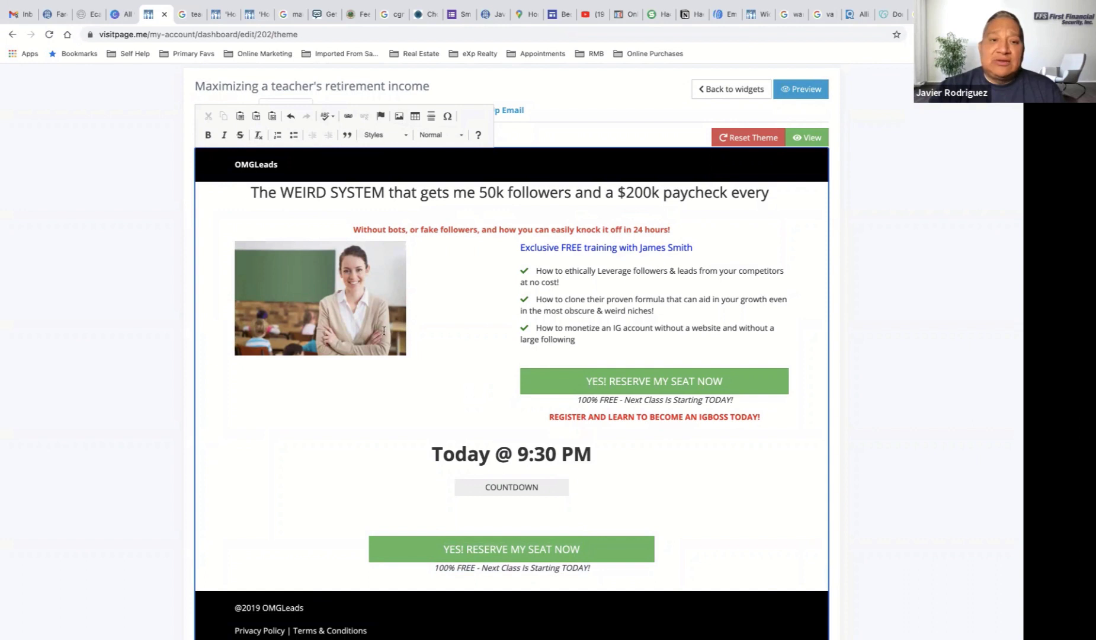
Add an empty line above the "WEIRD SYSTEM" headline and delete the "OMGLeads" text from the black header bar.
{"action": "left_click", "coordinate": [252, 194]}
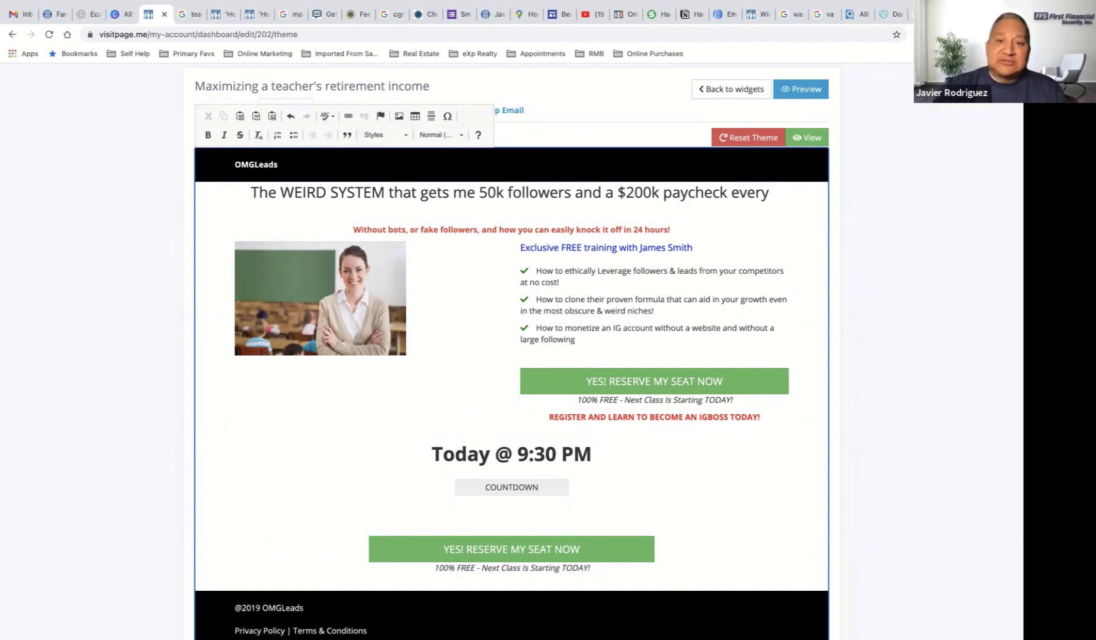
{"action": "key", "text": "Return"}
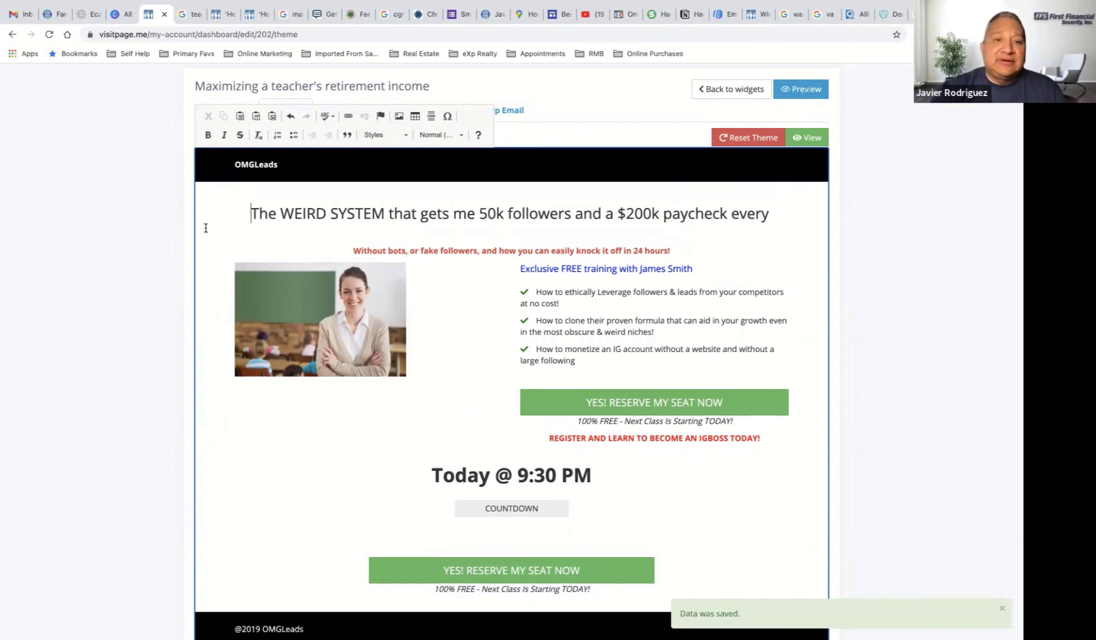
{"action": "double_click", "coordinate": [253, 164]}
{"action": "key", "text": "BackSpace"}
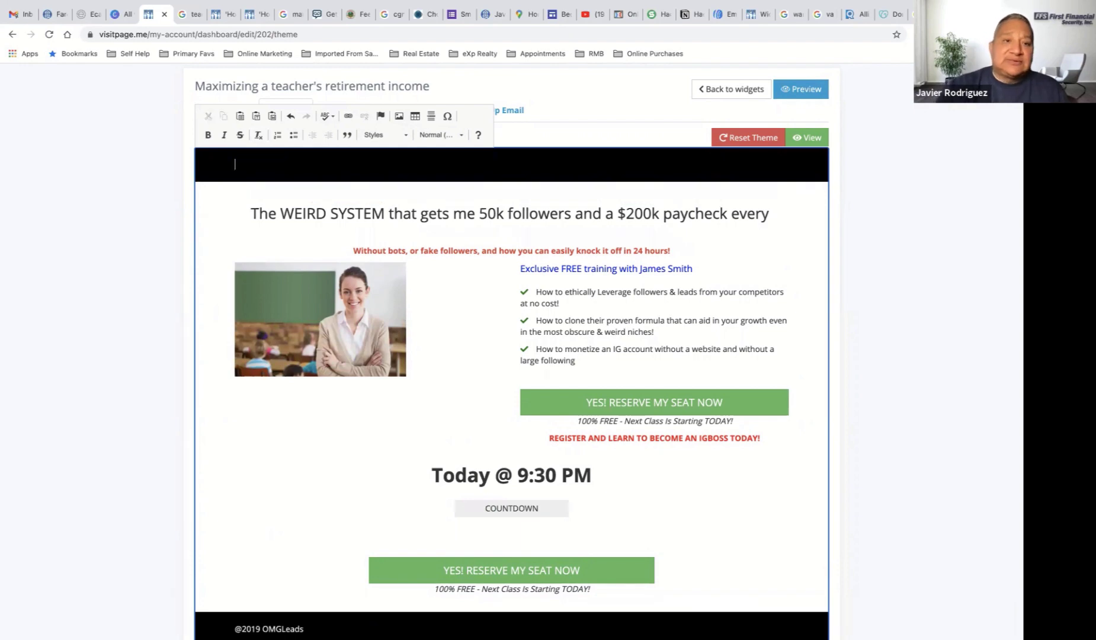
{"action": "left_click", "coordinate": [180, 176]}
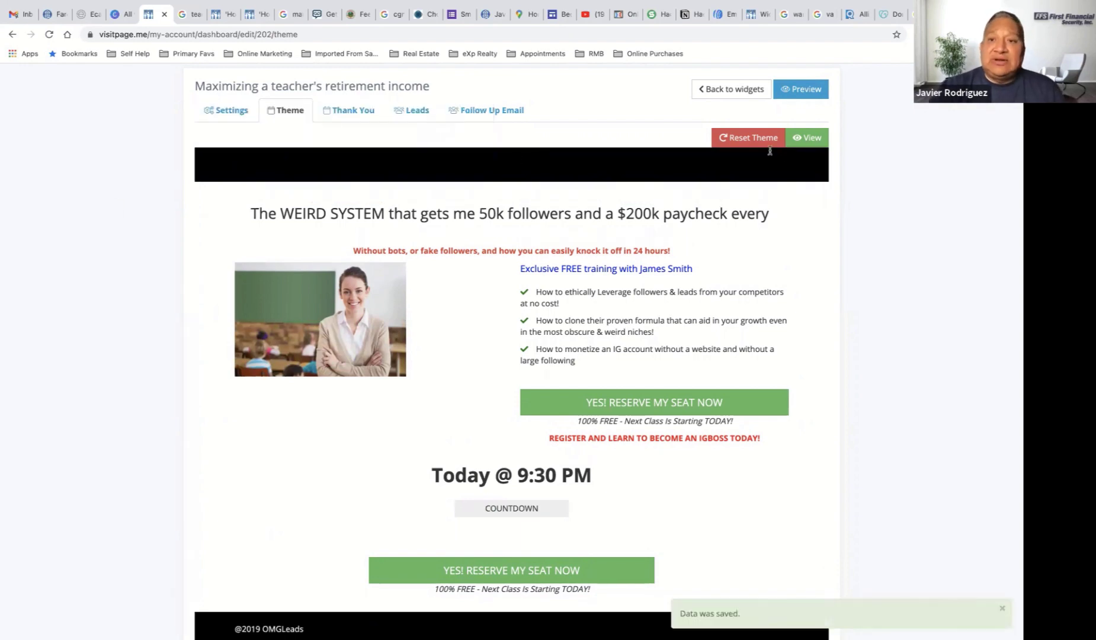
View the live landing page to check its layout, and return to the theme editor.
{"action": "left_click", "coordinate": [810, 138]}
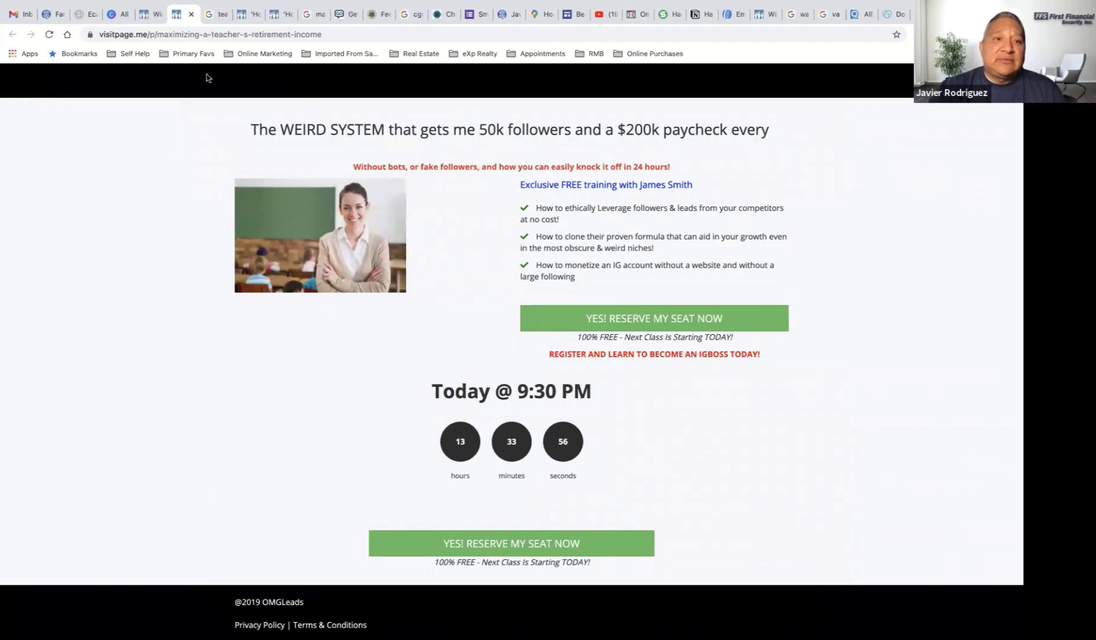
{"action": "left_click", "coordinate": [190, 13]}
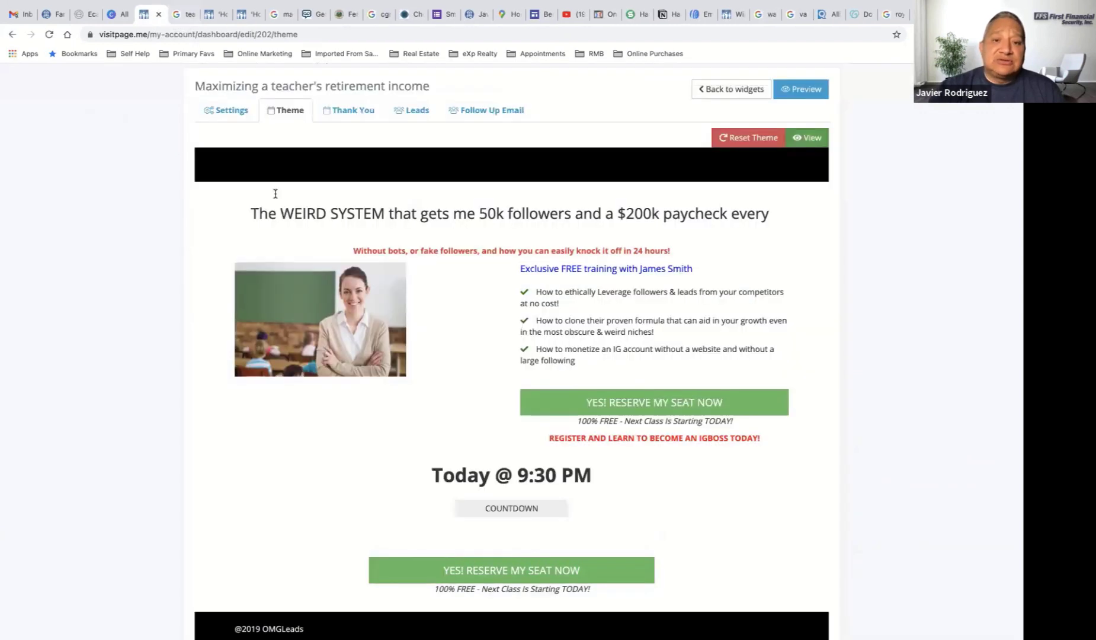
{"action": "left_click", "coordinate": [504, 306]}
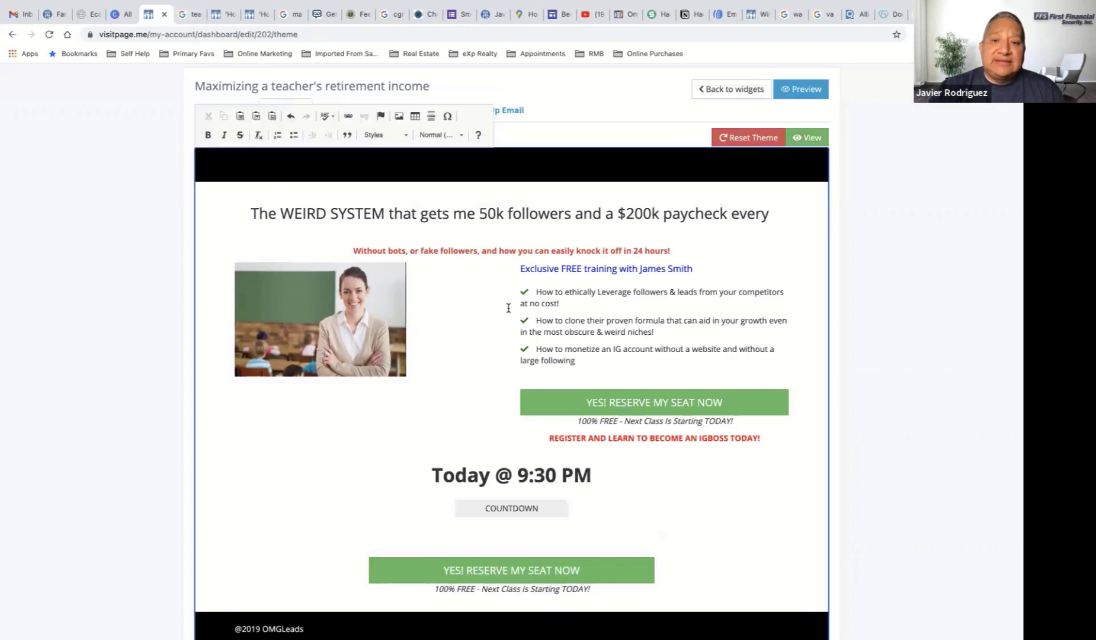
{"action": "left_click", "coordinate": [584, 365]}
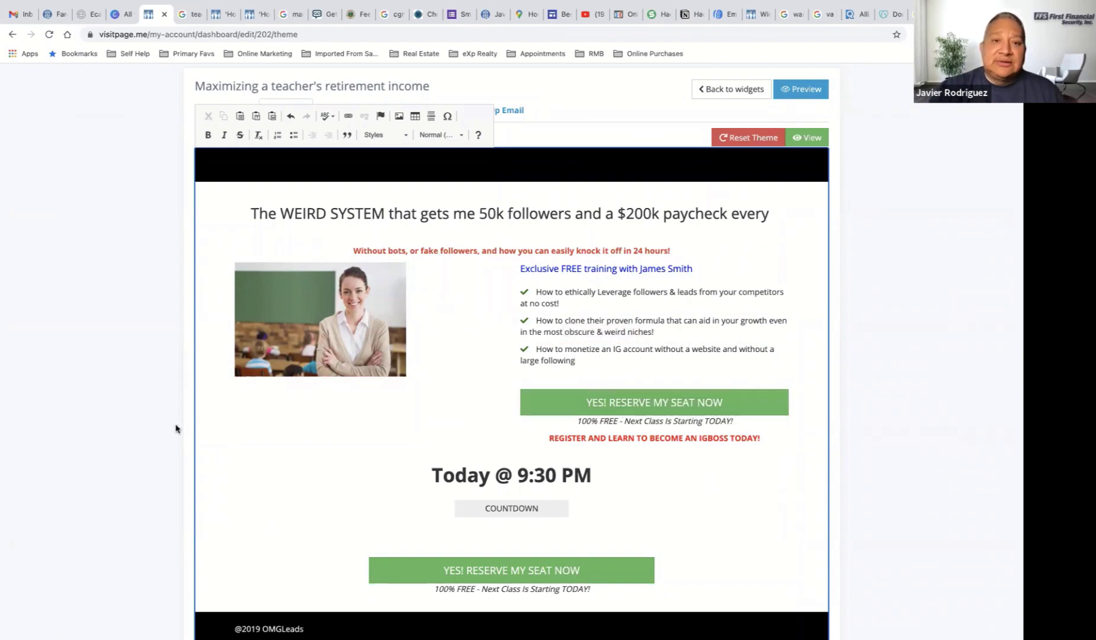
{"action": "scroll", "coordinate": [175, 429], "scroll_direction": "up", "scroll_amount": 2}
{"action": "left_click", "coordinate": [153, 419]}
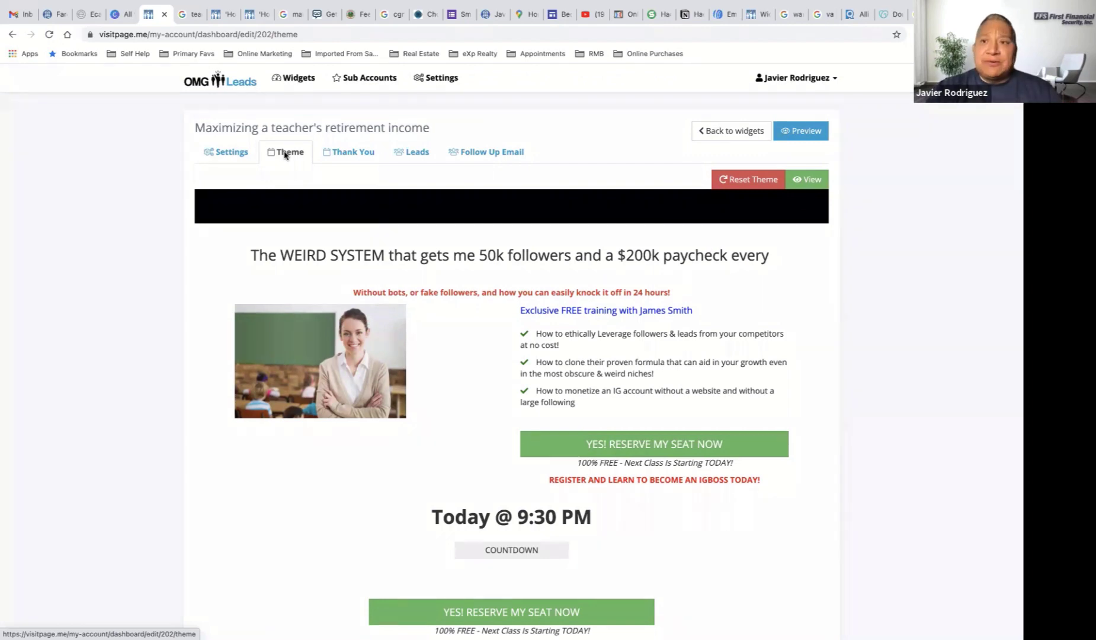
Delete the presenter biography paragraphs and the three "First Last" testimonials from the thank-you page.
{"action": "left_click", "coordinate": [344, 152]}
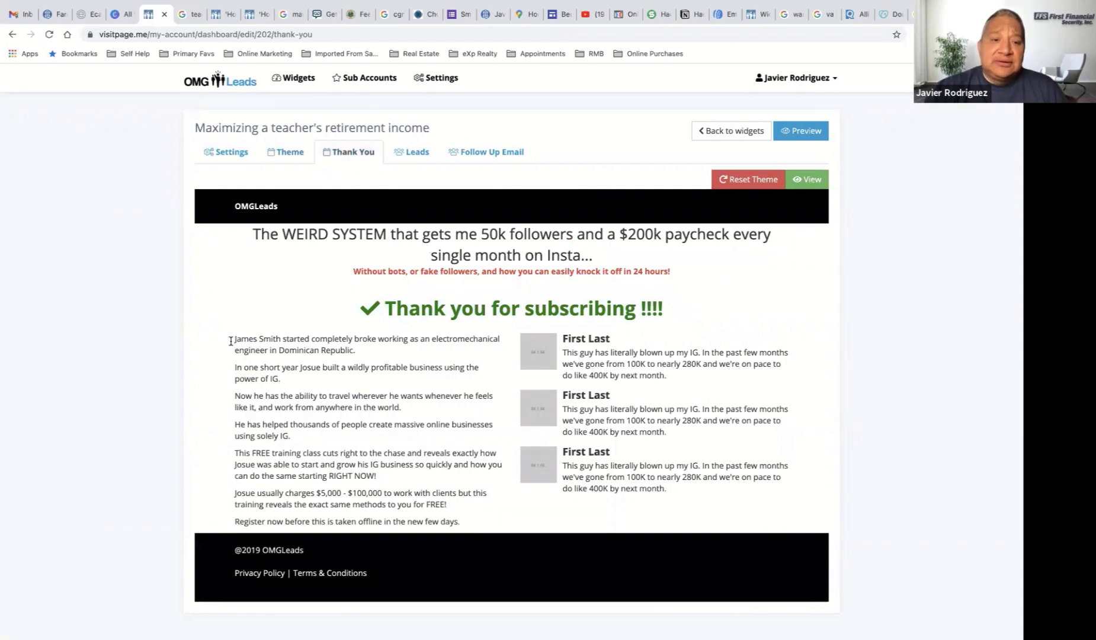
{"action": "left_click_drag", "start_coordinate": [231, 341], "coordinate": [523, 513]}
{"action": "key", "text": "Delete"}
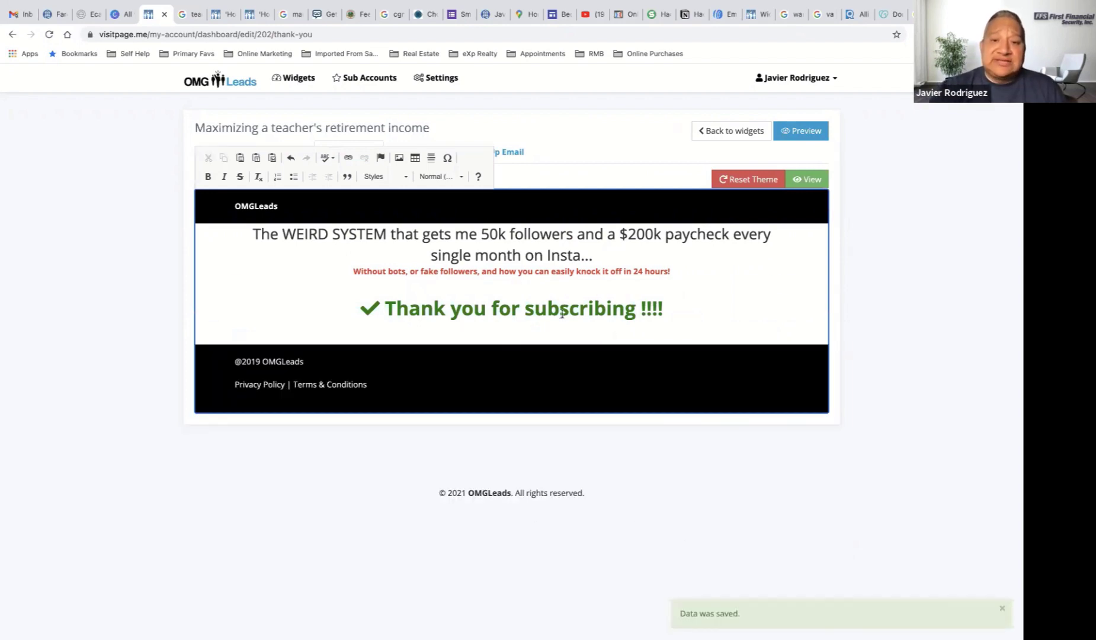
Change the green heading on the thank-you page to "Thank you for registering!".
{"action": "left_click", "coordinate": [526, 308]}
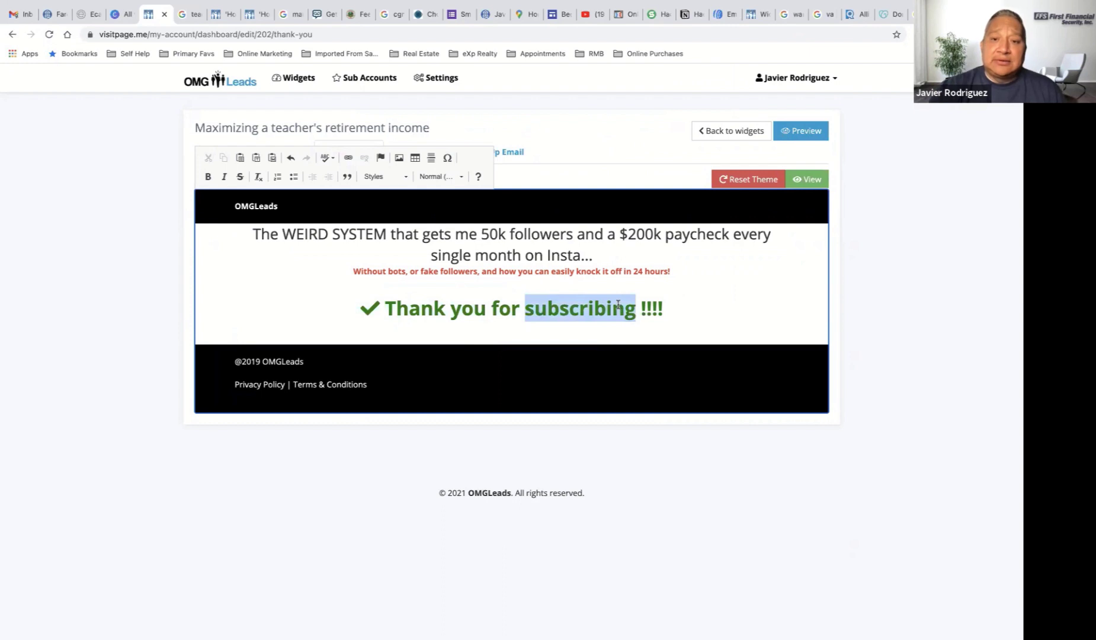
{"action": "type", "text": "reg"}
{"action": "type", "text": "istering"}
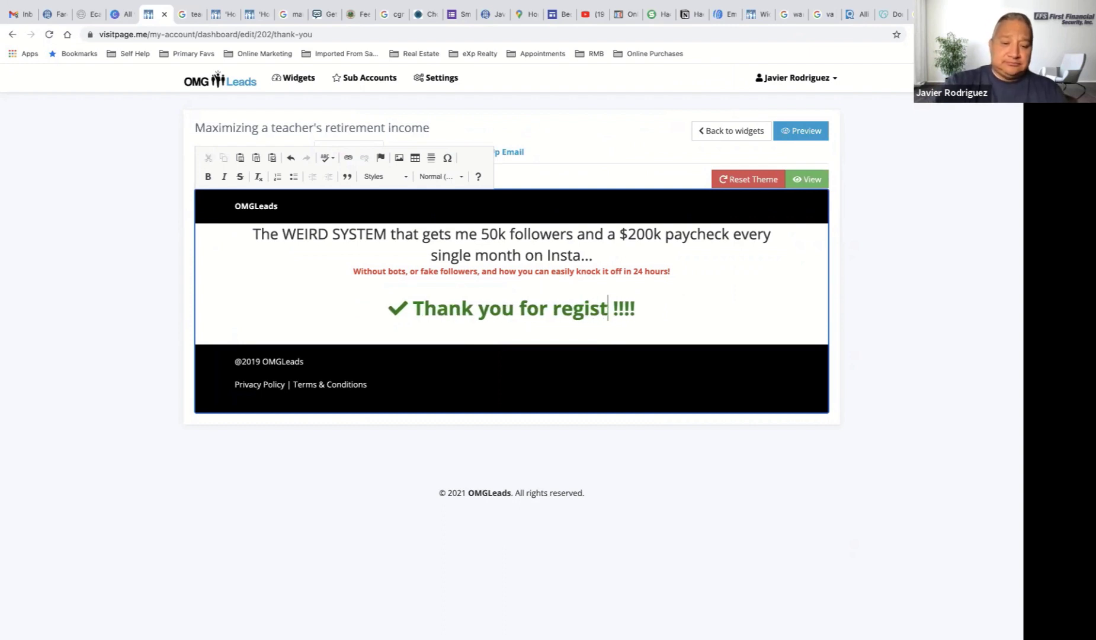
{"action": "left_click", "coordinate": [674, 310]}
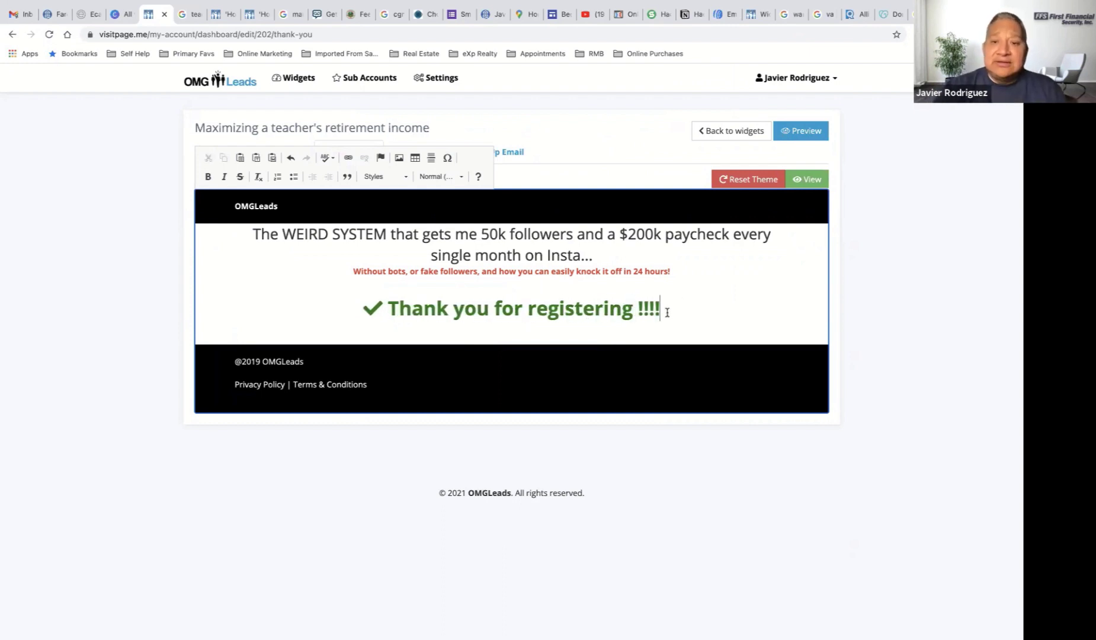
{"action": "key", "text": "BackSpace"}
{"action": "key", "text": "BackSpace"}
{"action": "key", "text": "BackSpace"}
{"action": "key", "text": "BackSpace"}
{"action": "key", "text": "BackSpace"}
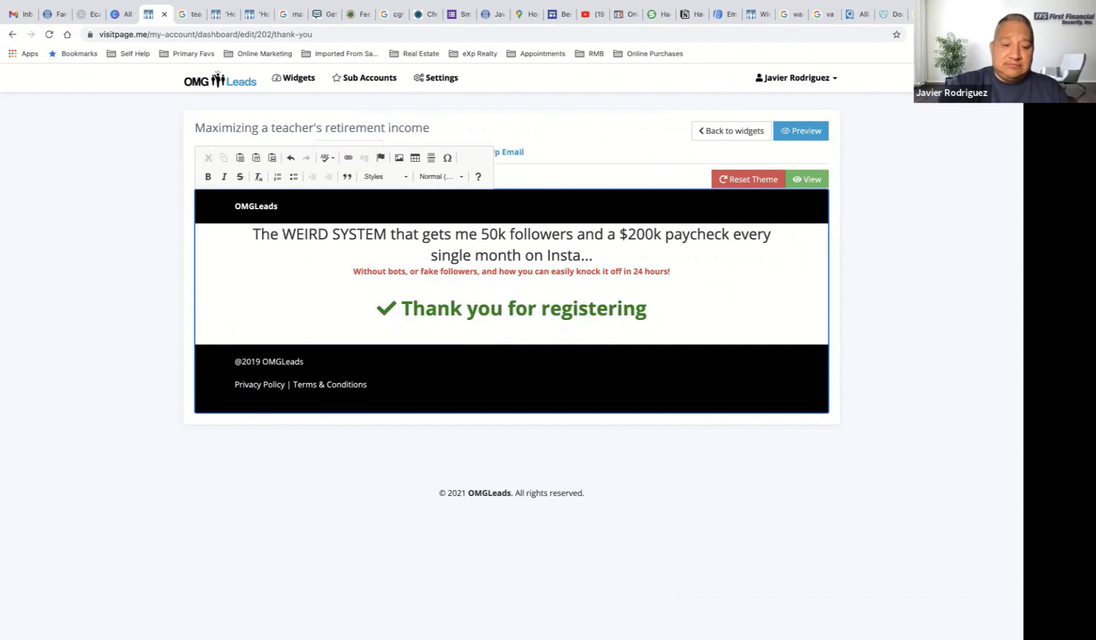
{"action": "type", "text": "!"}
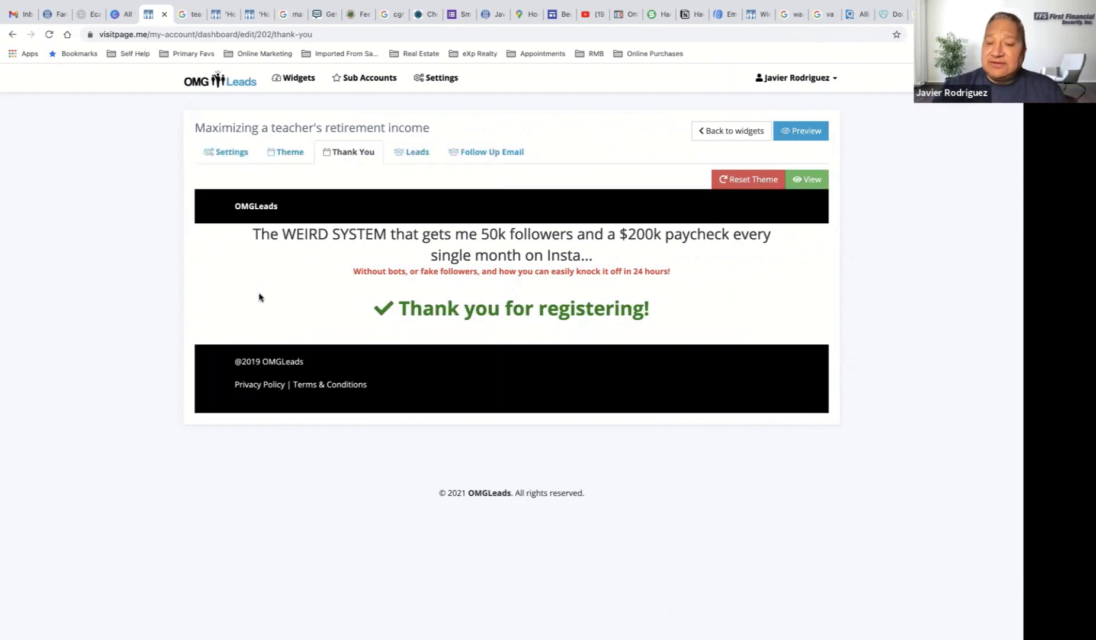
Try adding an extra exclamation mark to the end of the red subheadline, and remove it.
{"action": "left_click", "coordinate": [464, 265]}
{"action": "left_click", "coordinate": [694, 274]}
{"action": "type", "text": "!"}
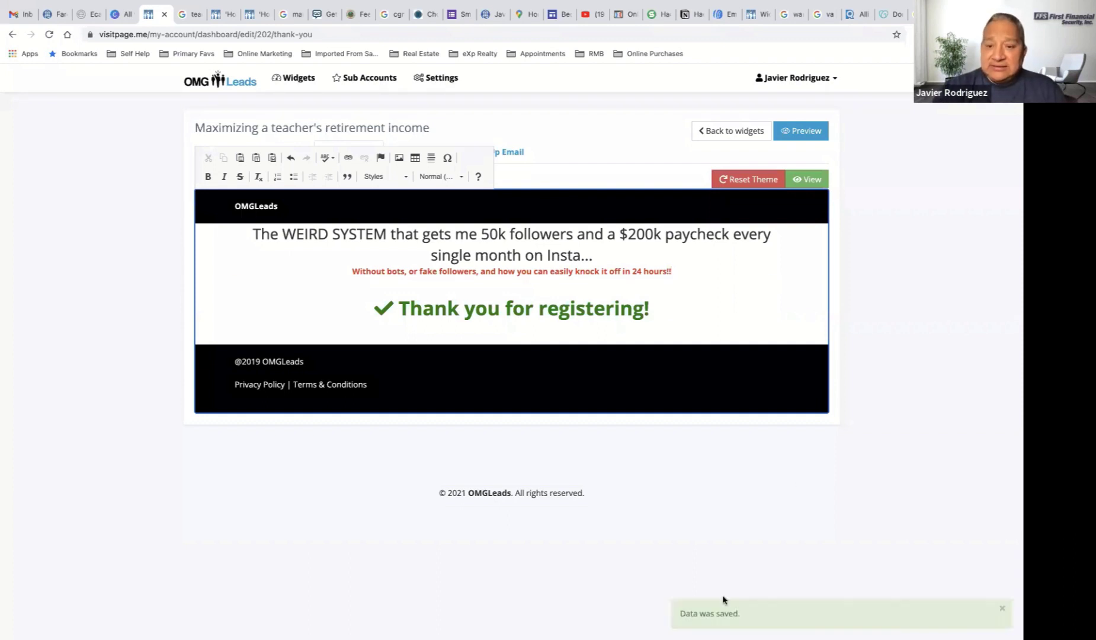
{"action": "left_click", "coordinate": [682, 274]}
{"action": "key", "text": "BackSpace"}
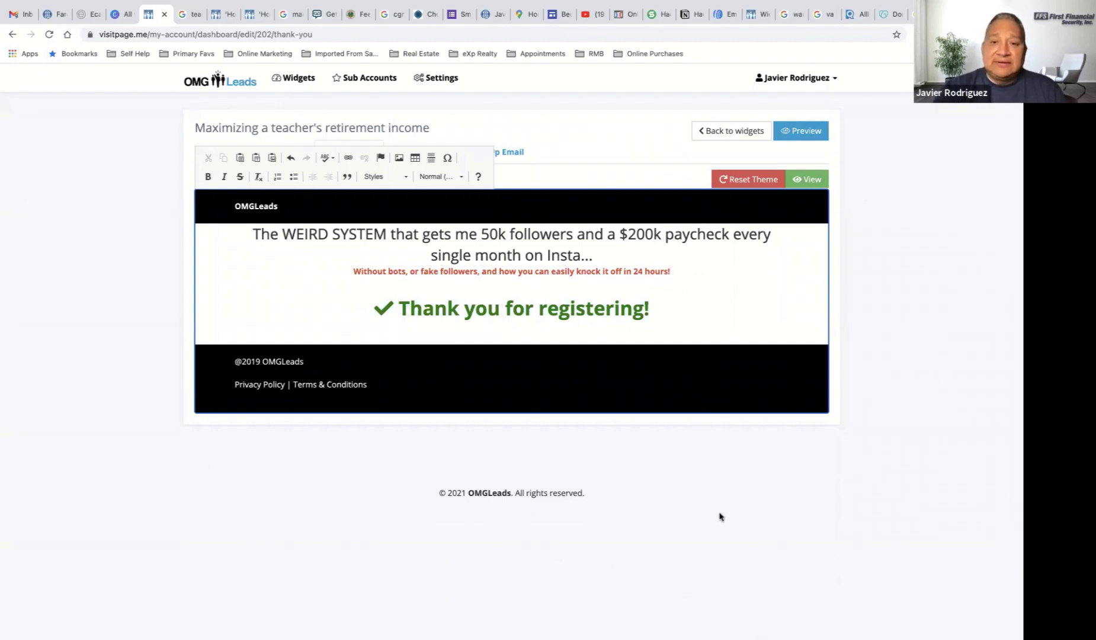
{"action": "double_click", "coordinate": [255, 362]}
{"action": "type", "text": "2021"}
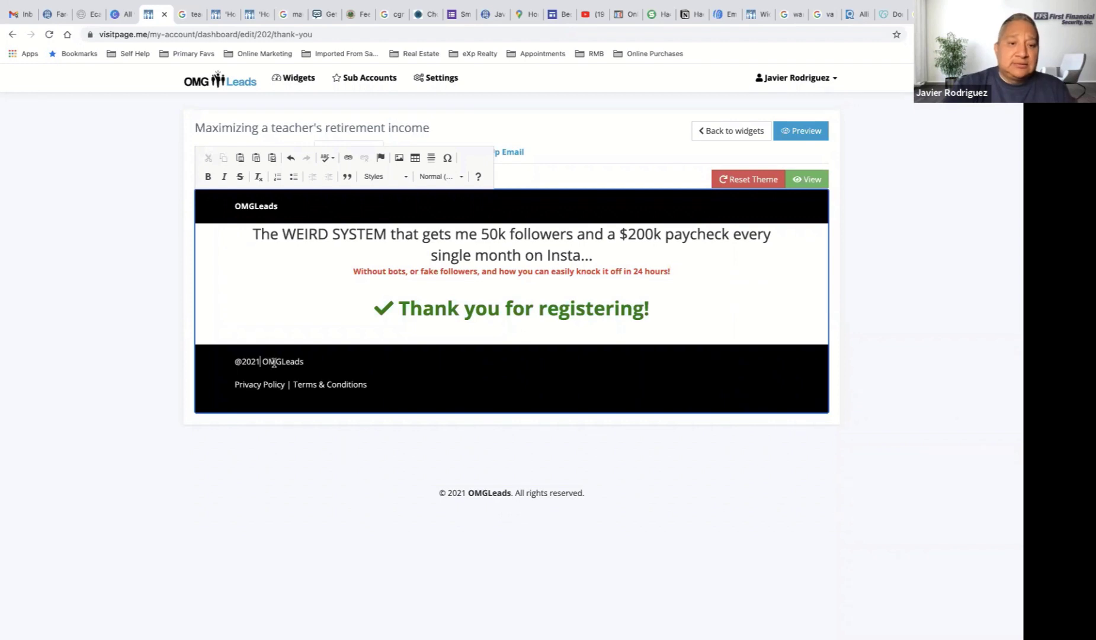
{"action": "double_click", "coordinate": [273, 362]}
{"action": "type", "text": "Teach"}
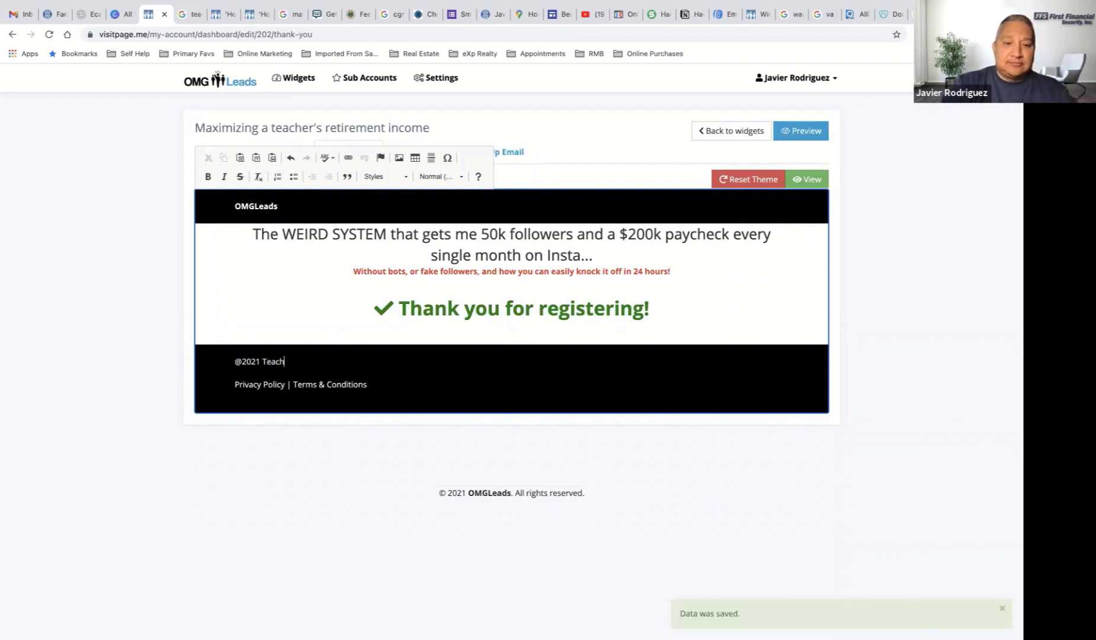
{"action": "type", "text": "ers Retir"}
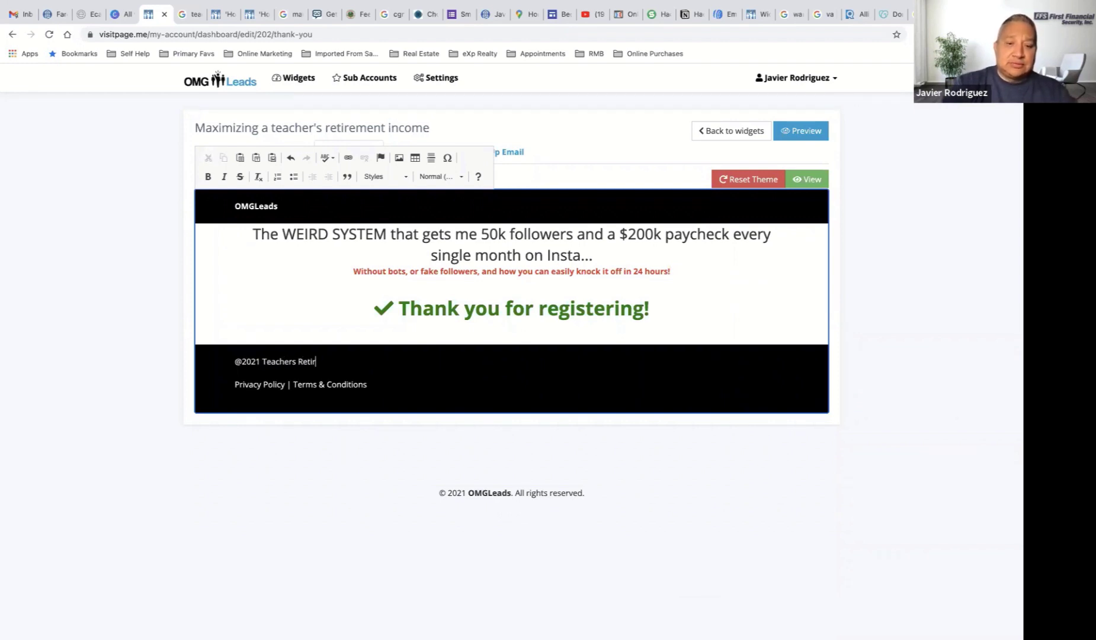
{"action": "type", "text": "ement Ad"}
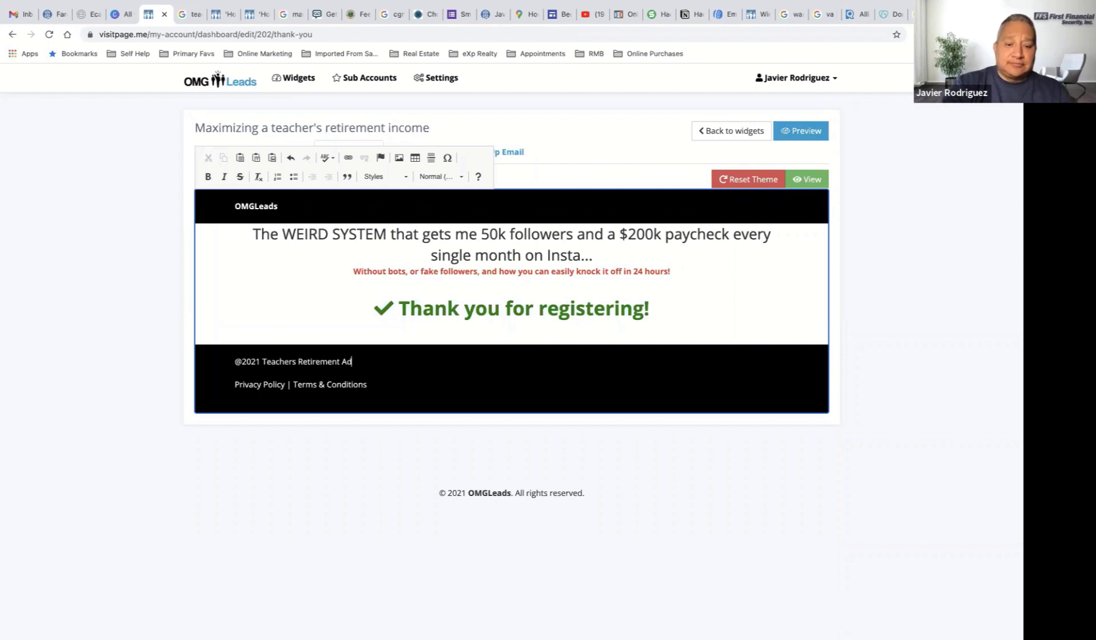
{"action": "type", "text": "visors"}
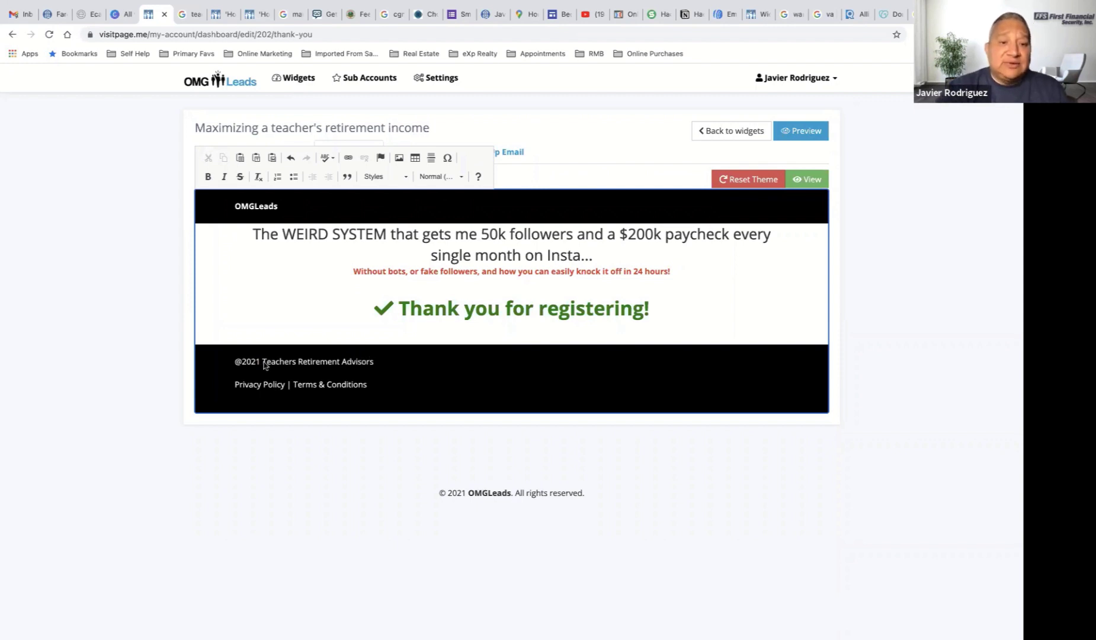
{"action": "left_click", "coordinate": [165, 384]}
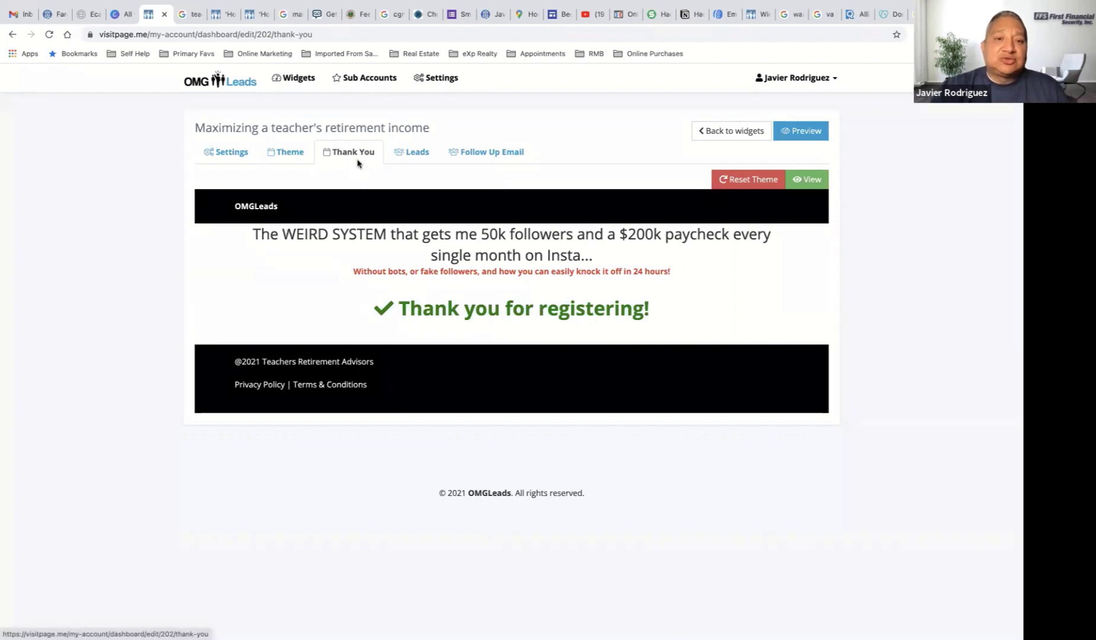
Review the widget's leads list, theme and thank-you page, and view the live thank-you page.
{"action": "left_click", "coordinate": [413, 155]}
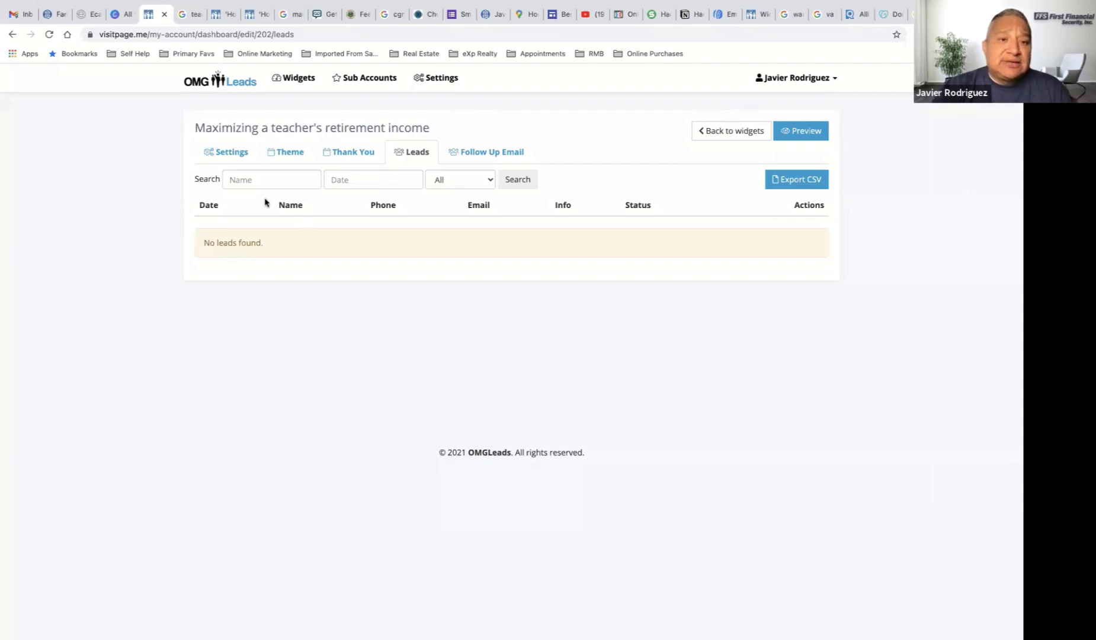
{"action": "left_click", "coordinate": [236, 156]}
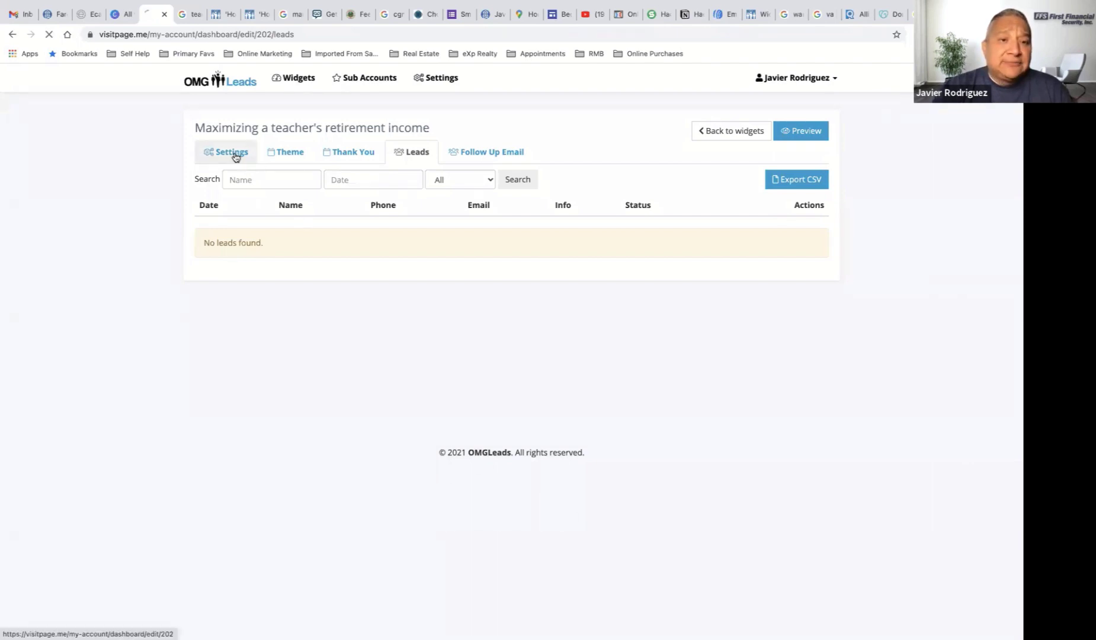
{"action": "left_click", "coordinate": [281, 155]}
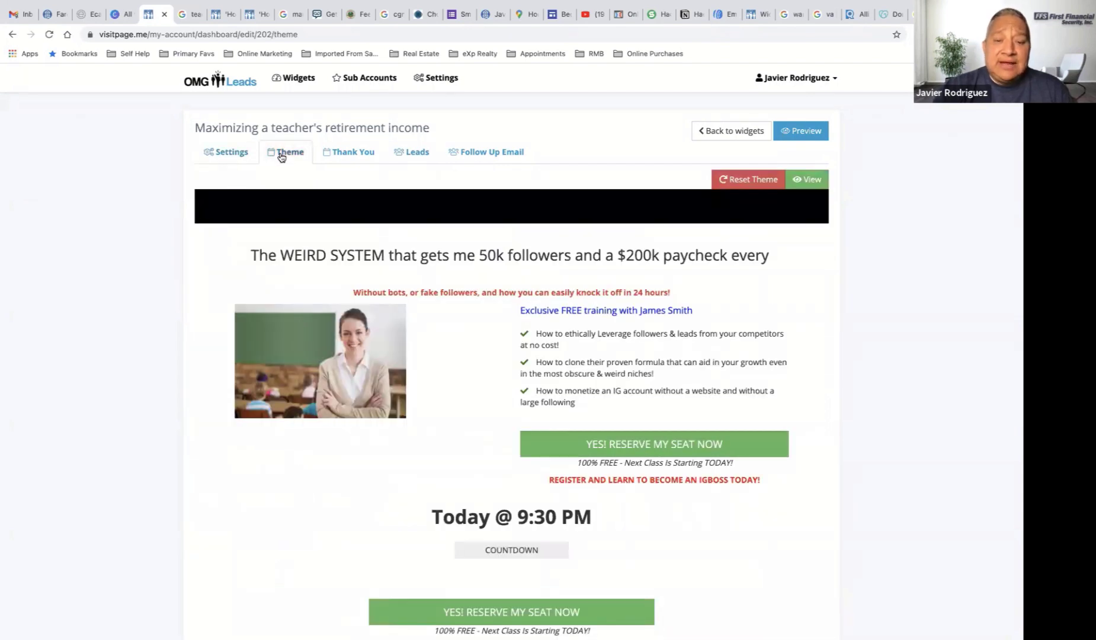
{"action": "left_click", "coordinate": [341, 153]}
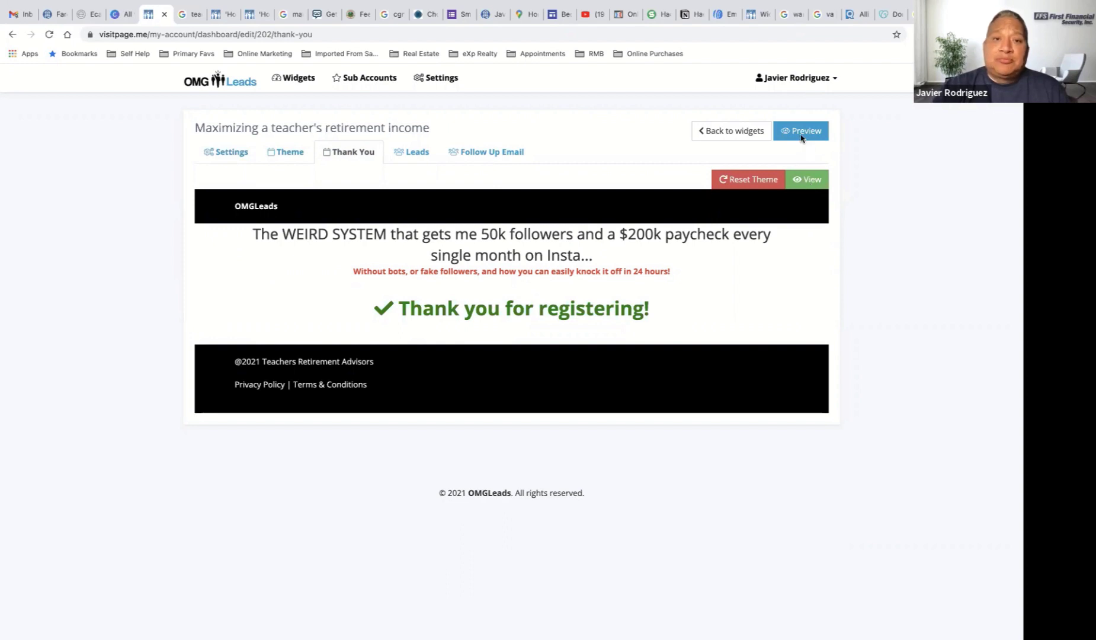
{"action": "left_click", "coordinate": [805, 180]}
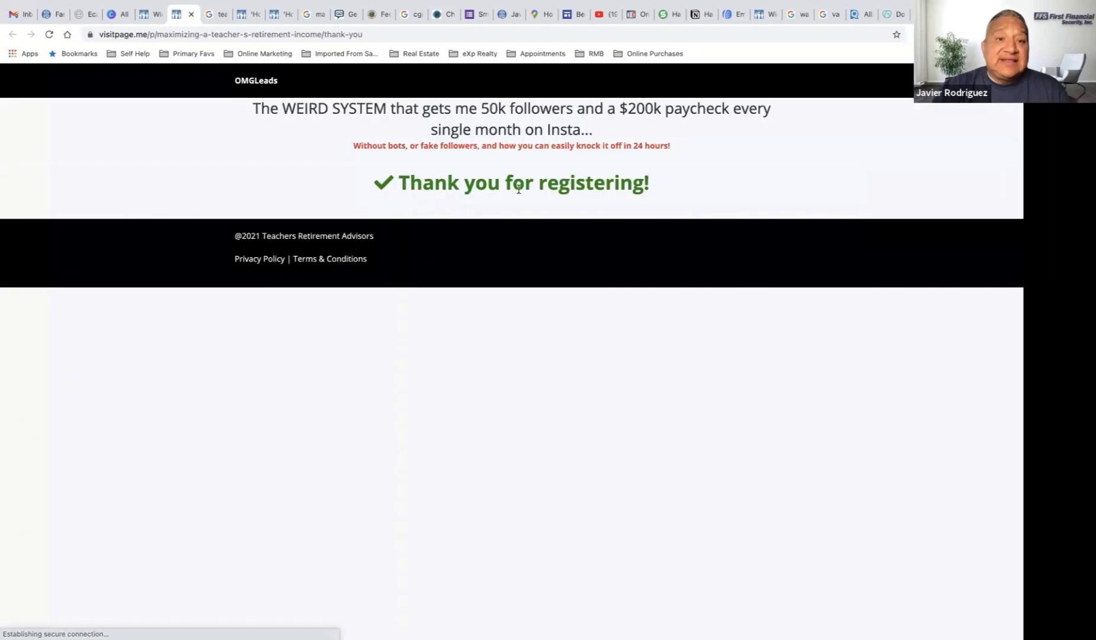
{"action": "left_click", "coordinate": [152, 14]}
View the live landing page from the theme editor, and check the registration form behind the upper "YES! RESERVE MY SEAT NOW" button.
{"action": "left_click", "coordinate": [287, 153]}
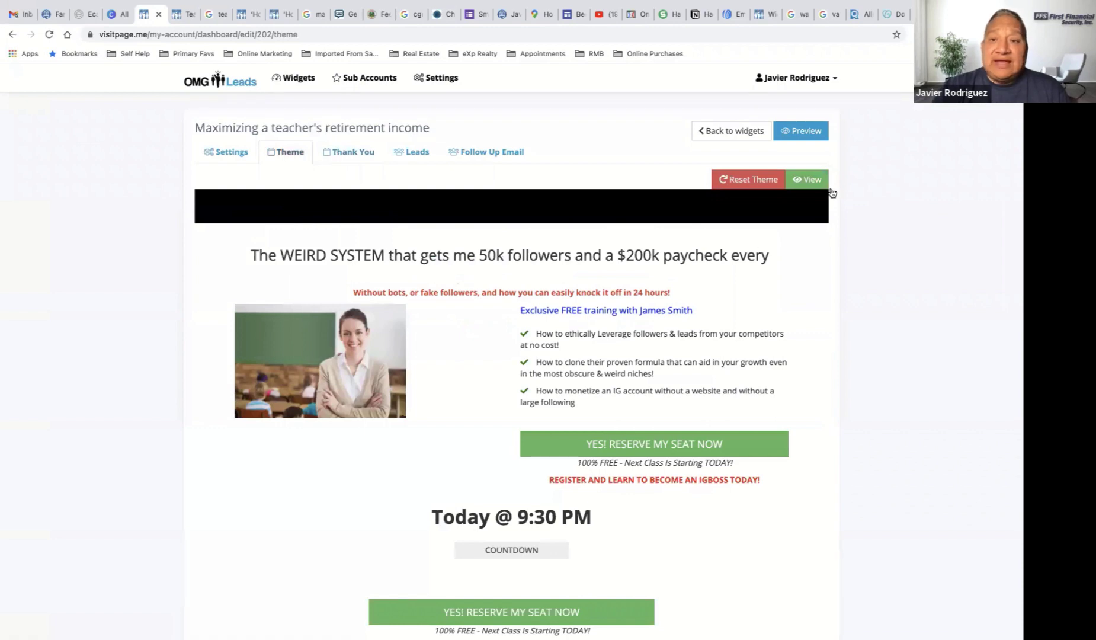
{"action": "left_click", "coordinate": [809, 179]}
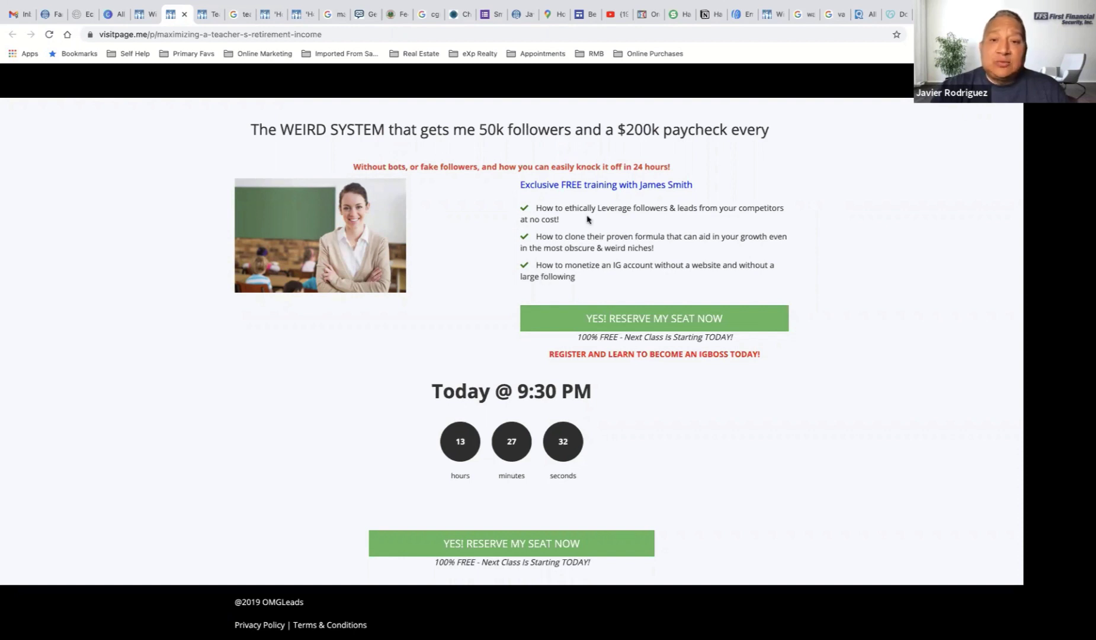
{"action": "left_click", "coordinate": [662, 321]}
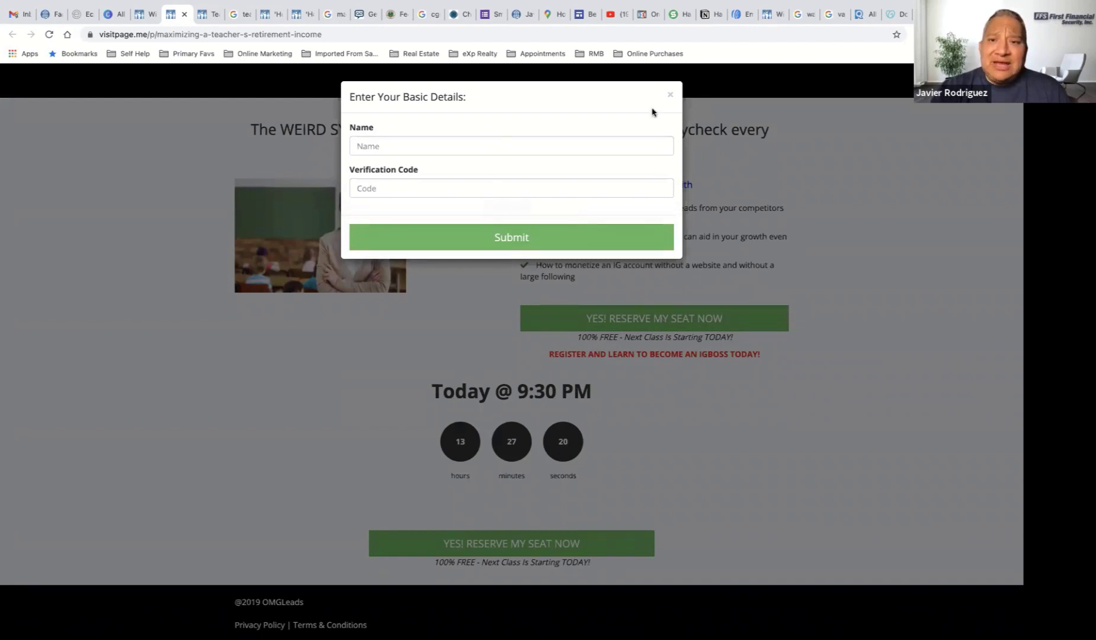
{"action": "left_click", "coordinate": [669, 100]}
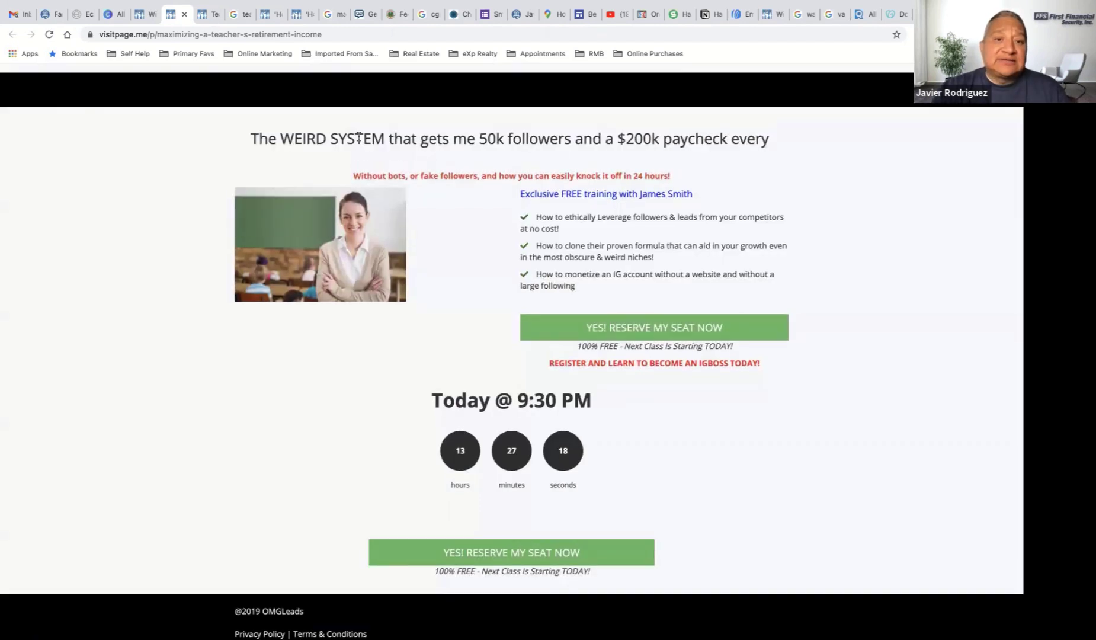
Show the Phone field in the widget's lead collection settings, save, and check the registration form on the previewed landing page.
{"action": "left_click", "coordinate": [145, 15]}
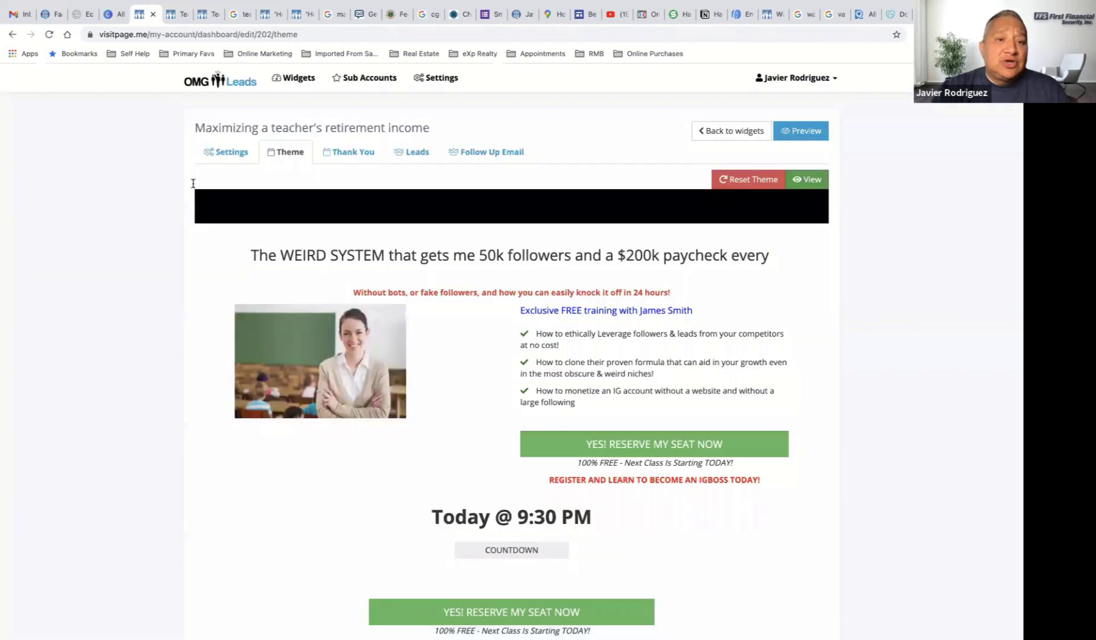
{"action": "left_click", "coordinate": [224, 154]}
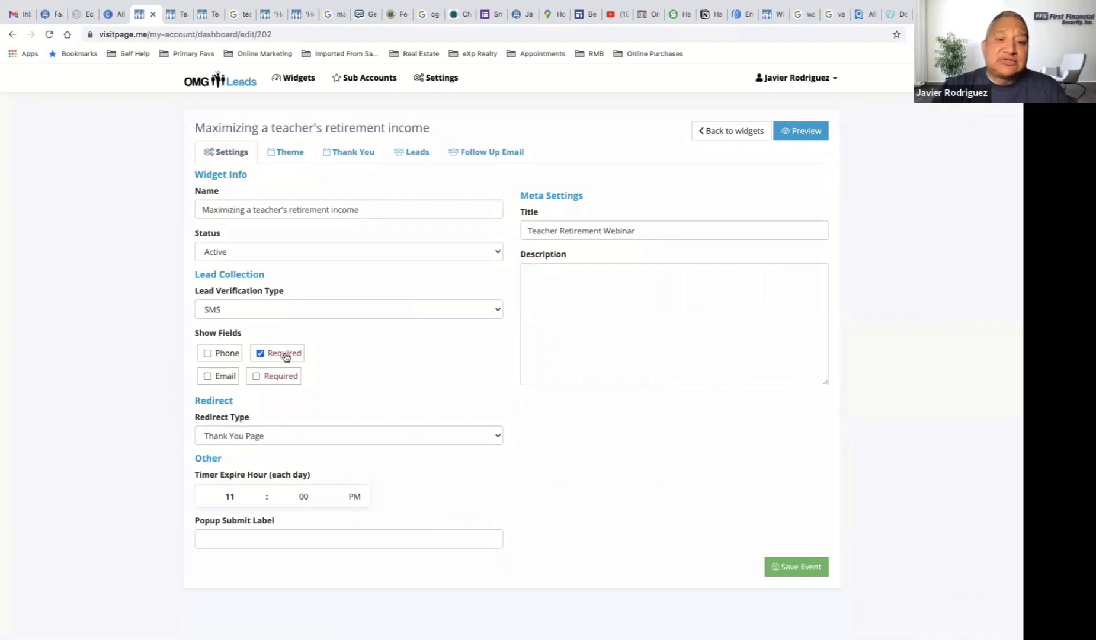
{"action": "left_click", "coordinate": [207, 354]}
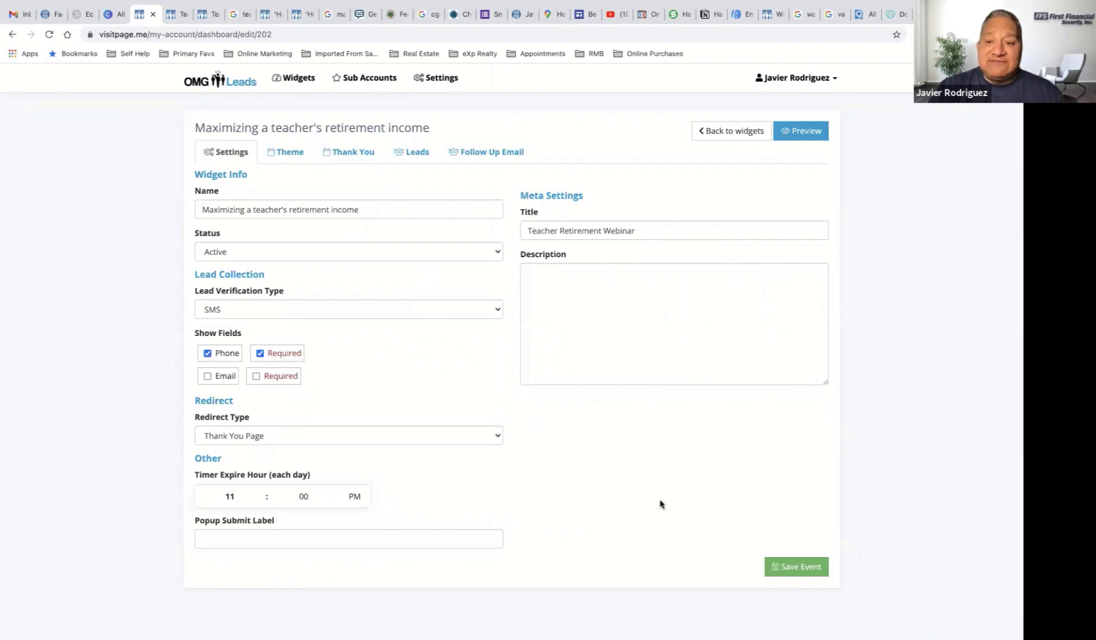
{"action": "left_click", "coordinate": [791, 566]}
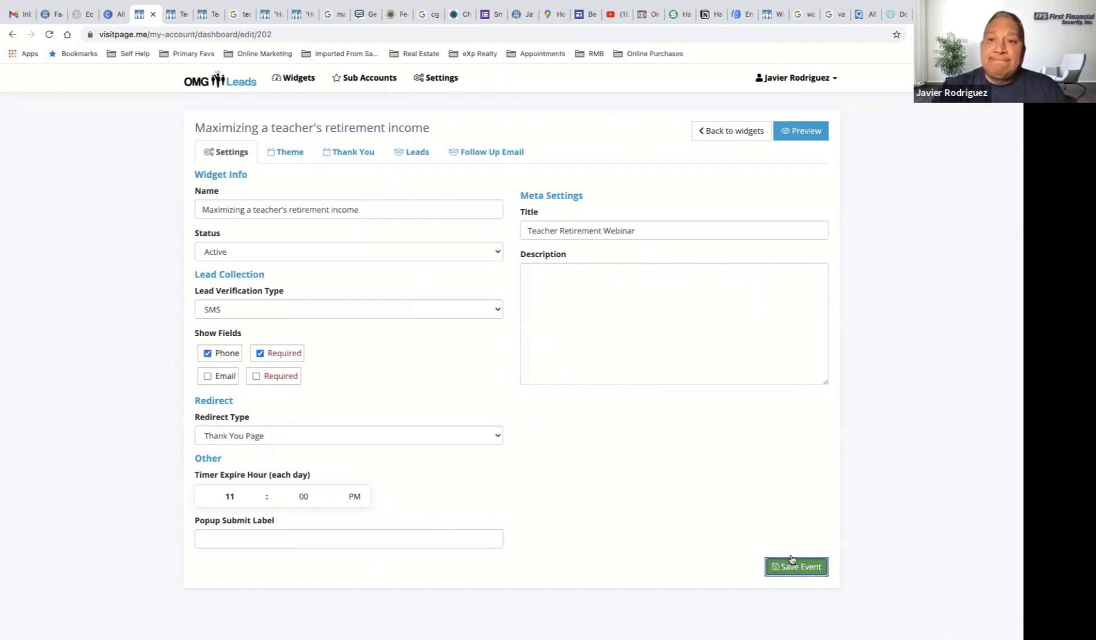
{"action": "left_click", "coordinate": [802, 134]}
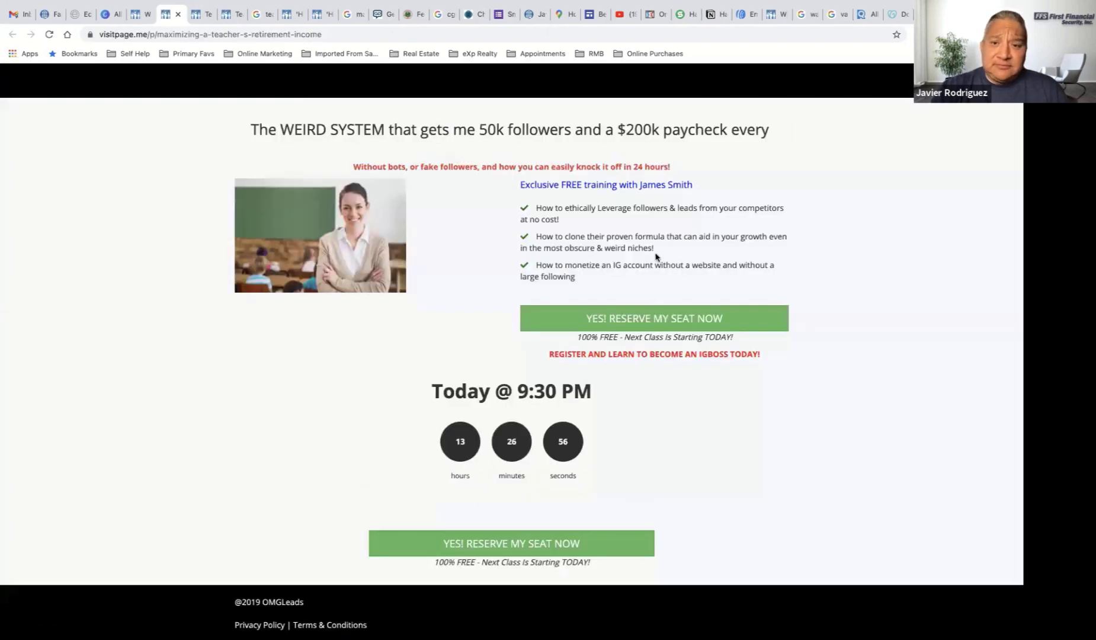
{"action": "left_click", "coordinate": [648, 319]}
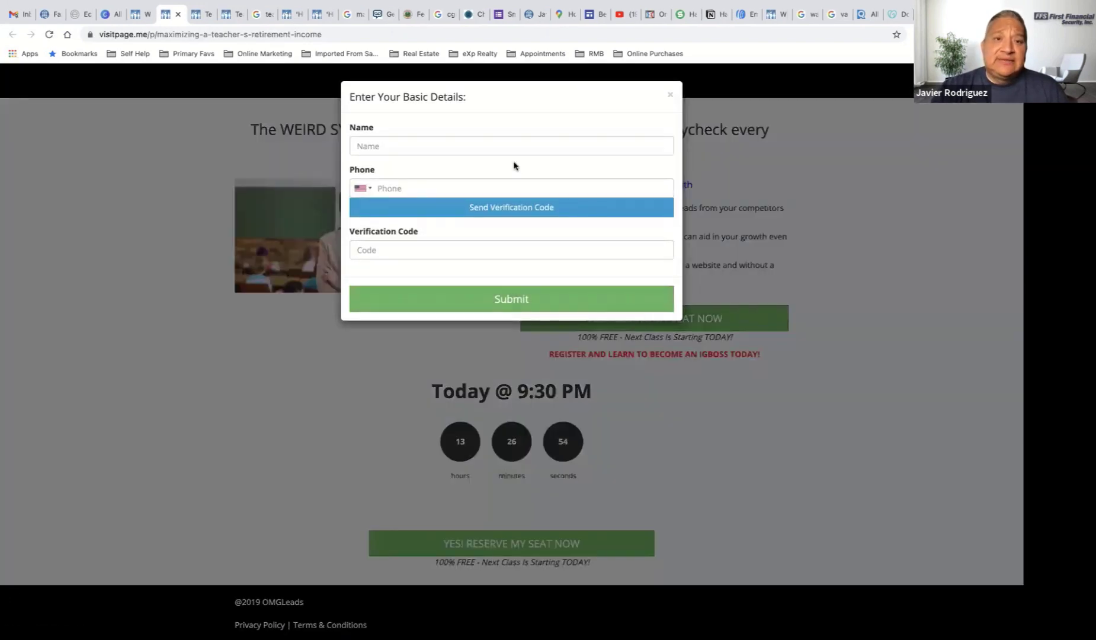
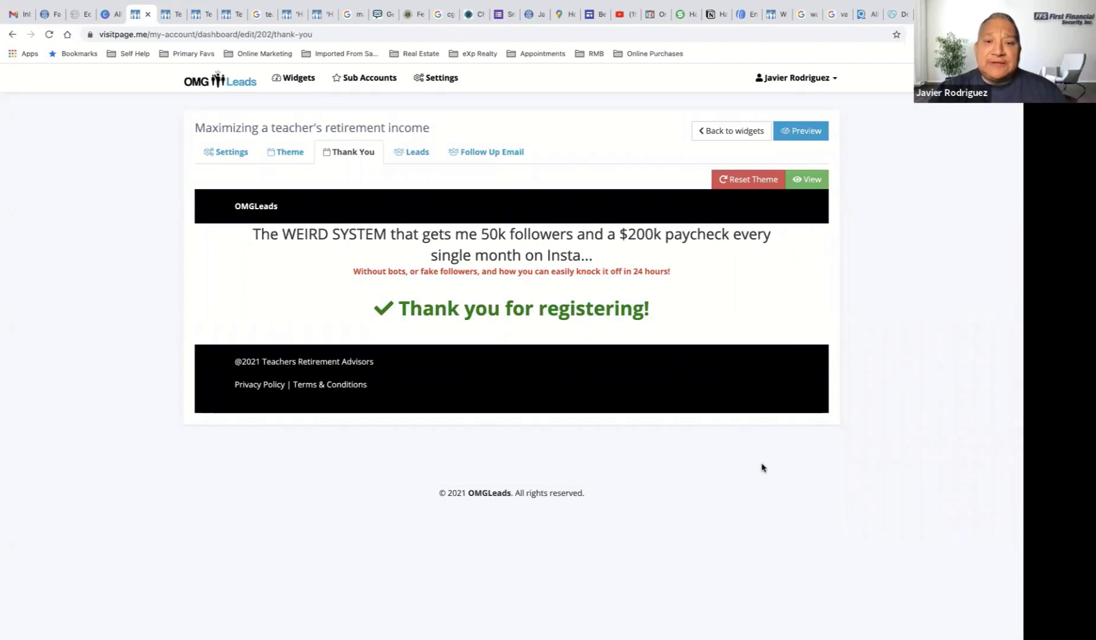
Review the widget's settings, theme, thank-you page and leads list.
{"action": "left_click", "coordinate": [238, 155]}
{"action": "left_click", "coordinate": [289, 154]}
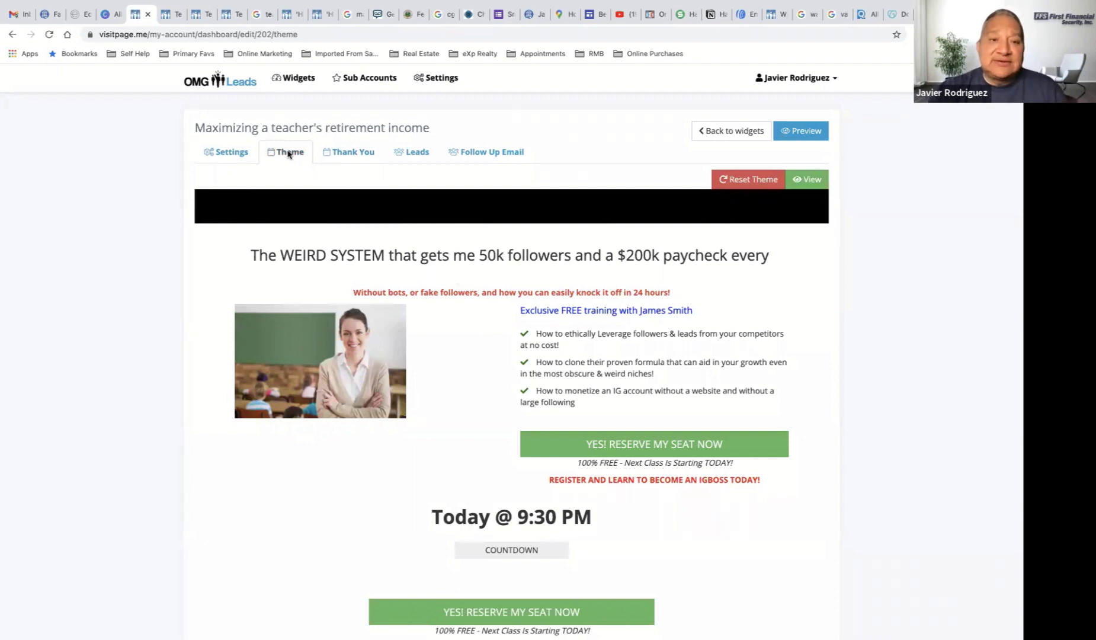
{"action": "left_click", "coordinate": [342, 153]}
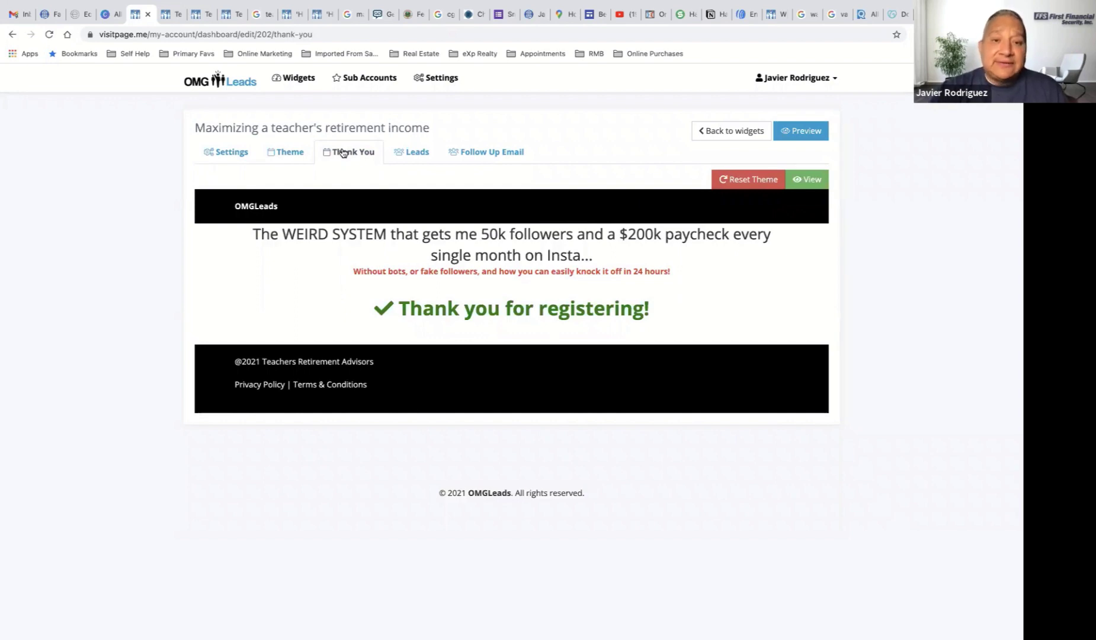
{"action": "left_click", "coordinate": [413, 153]}
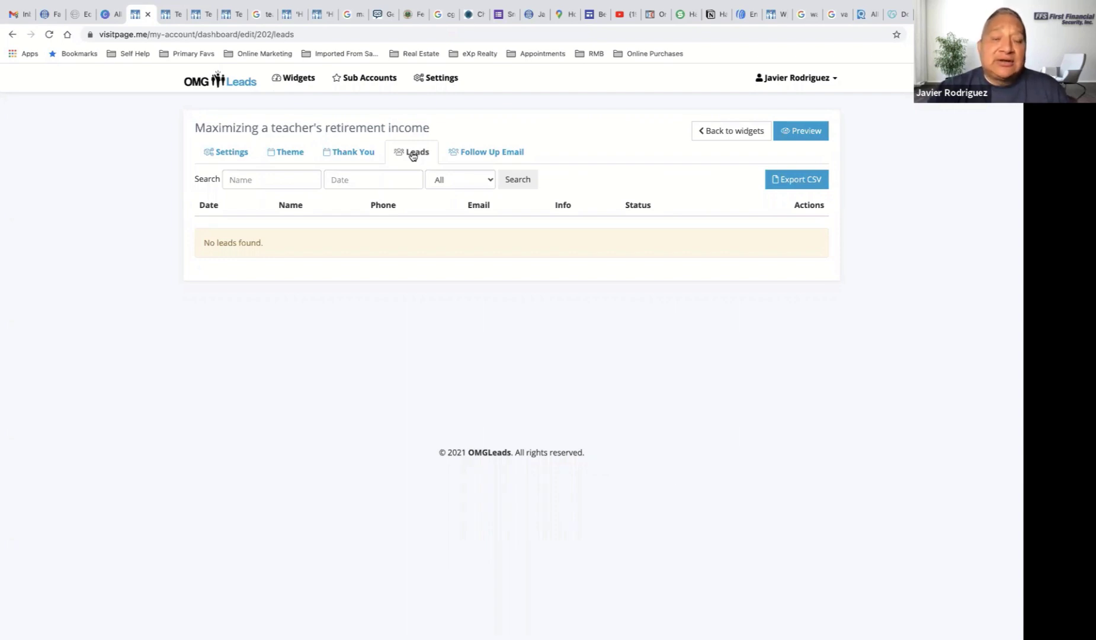
Create a first follow-up email for the widget with the subject "Reminder".
{"action": "left_click", "coordinate": [498, 159]}
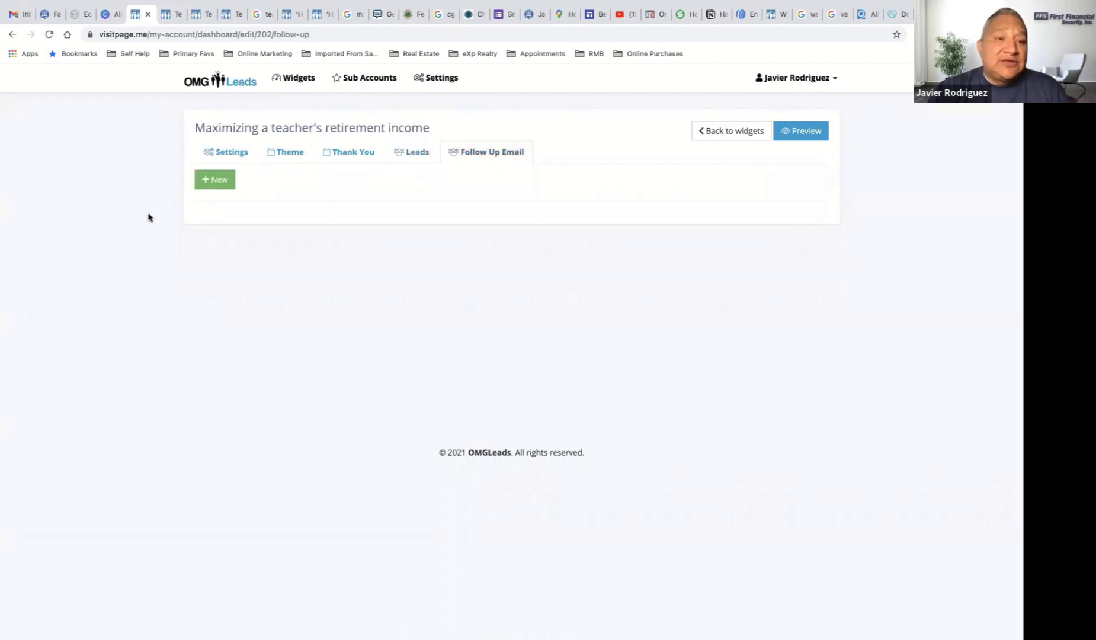
{"action": "left_click", "coordinate": [209, 186]}
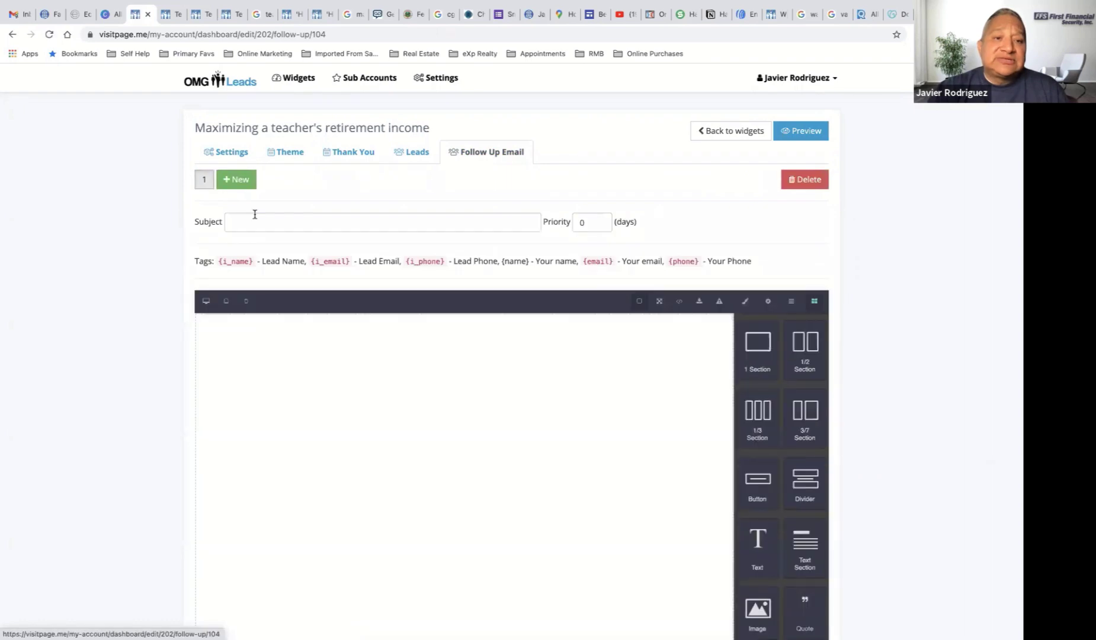
{"action": "left_click", "coordinate": [255, 219]}
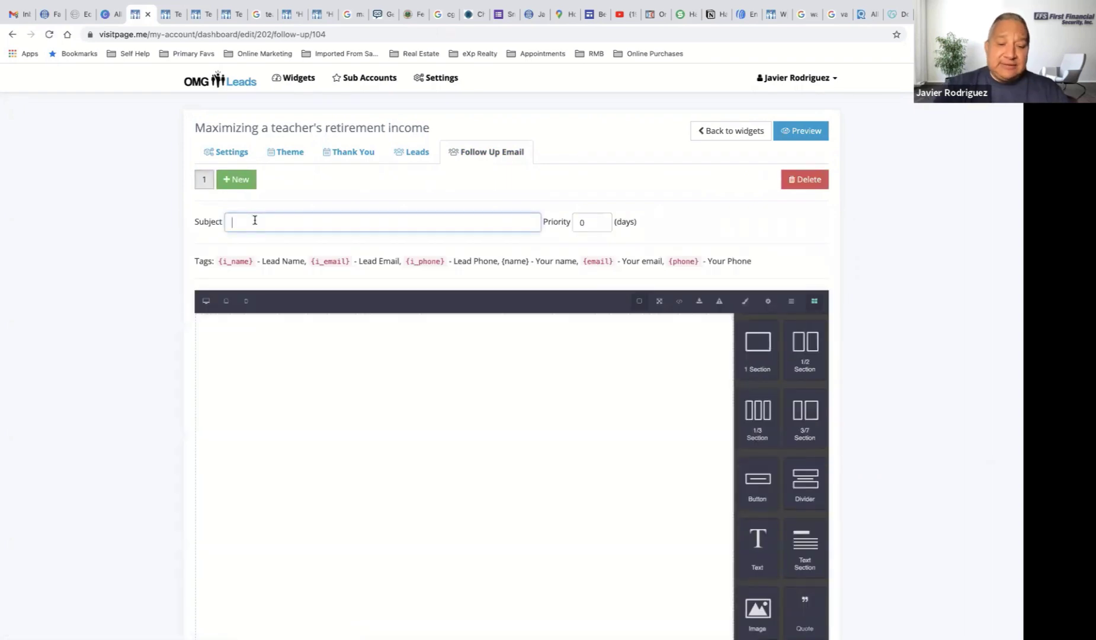
{"action": "type", "text": "Reminder"}
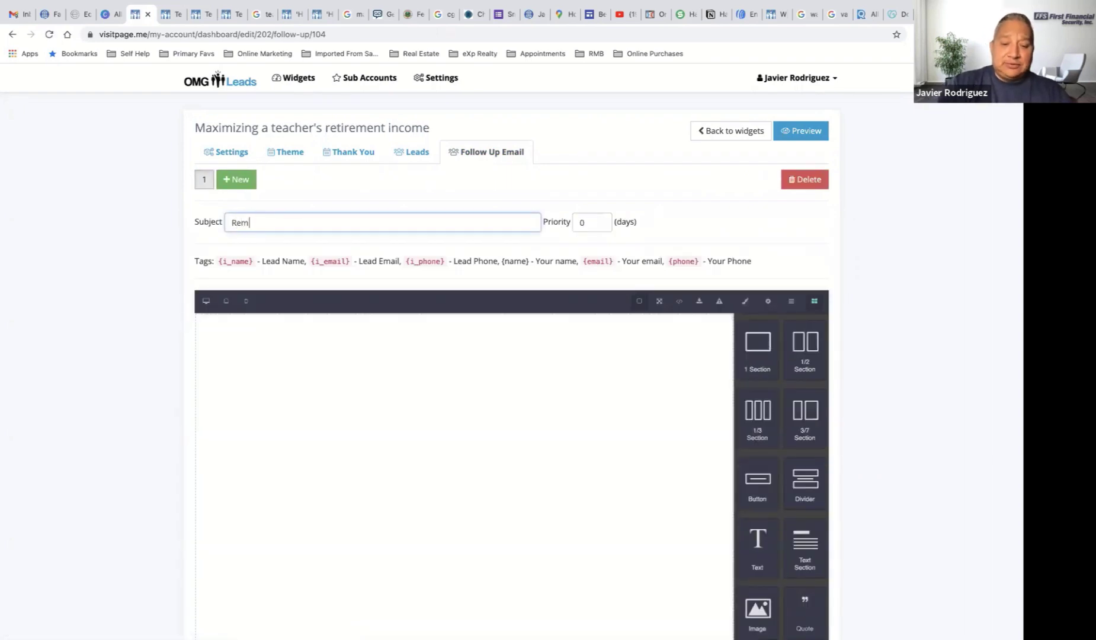
{"action": "left_click", "coordinate": [46, 303]}
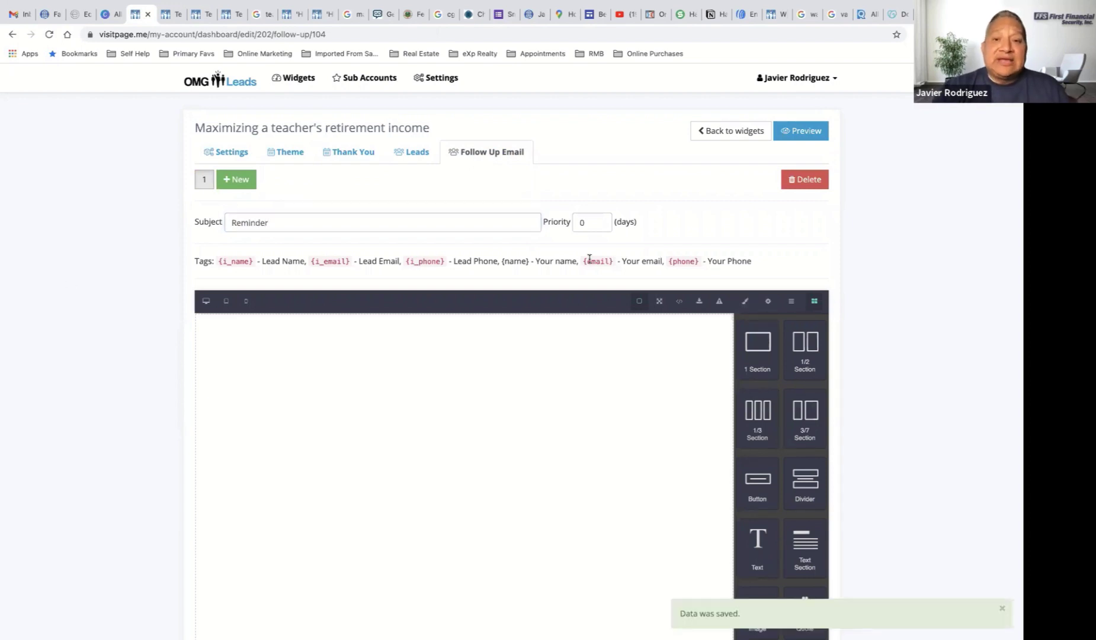
{"action": "left_click", "coordinate": [596, 220]}
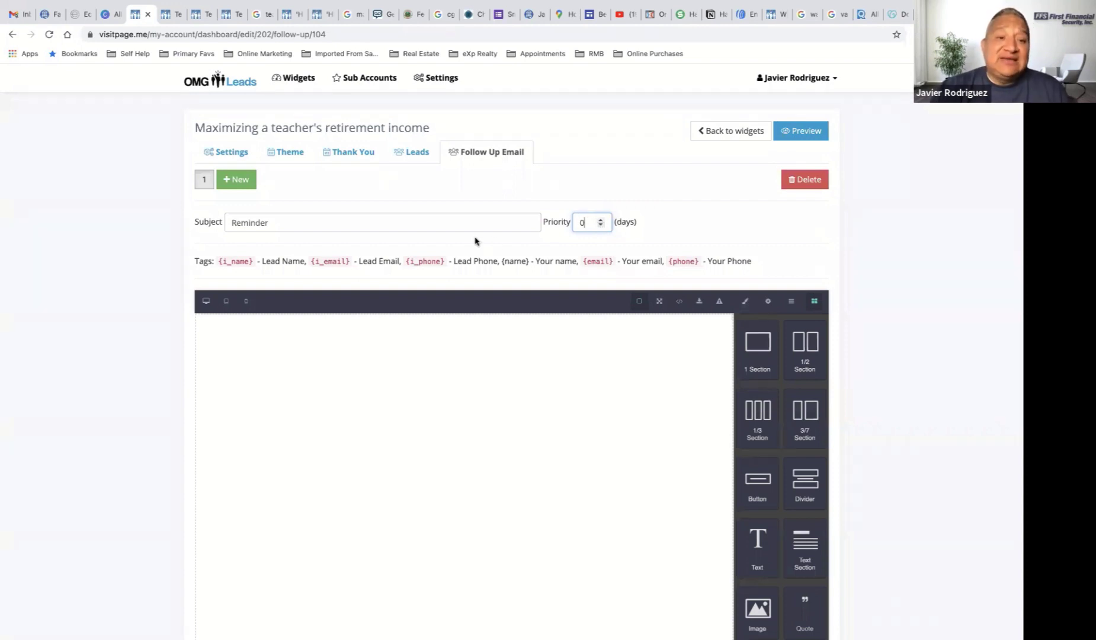
Add two more blank follow-up emails and look over the third one's content editor.
{"action": "left_click", "coordinate": [240, 186]}
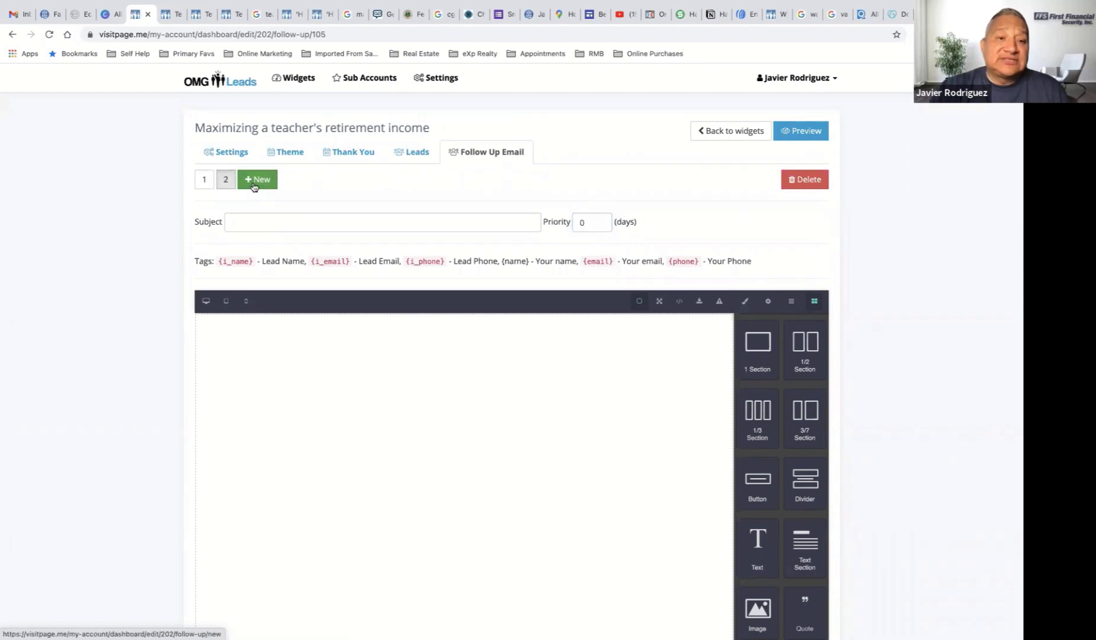
{"action": "left_click", "coordinate": [254, 185]}
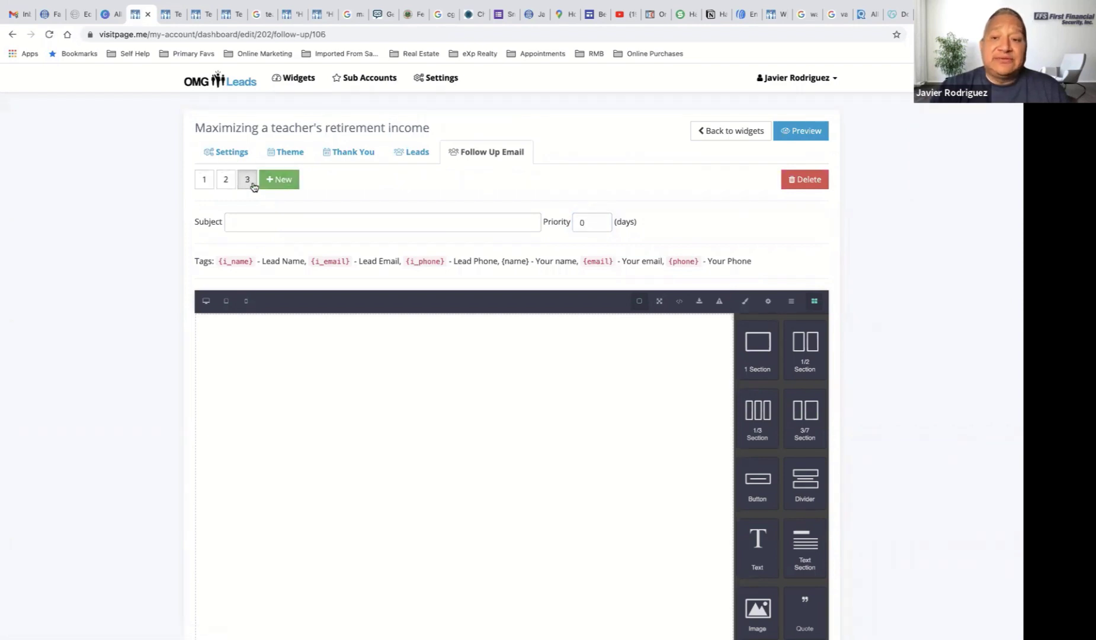
{"action": "scroll", "coordinate": [347, 395], "scroll_direction": "down", "scroll_amount": 3}
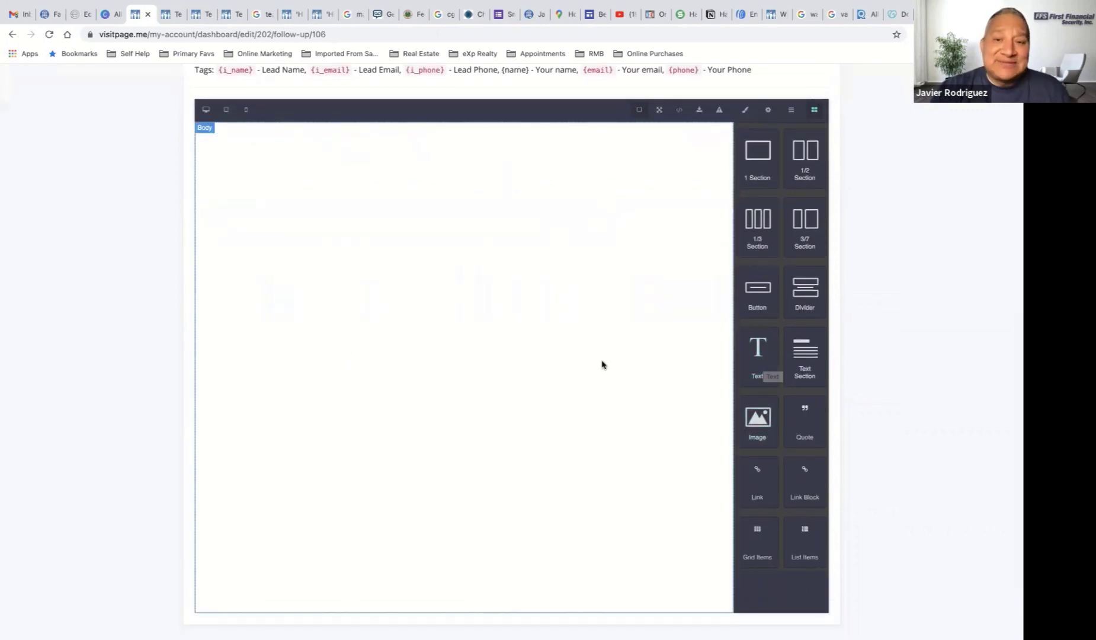
{"action": "scroll", "coordinate": [602, 365], "scroll_direction": "up", "scroll_amount": 2}
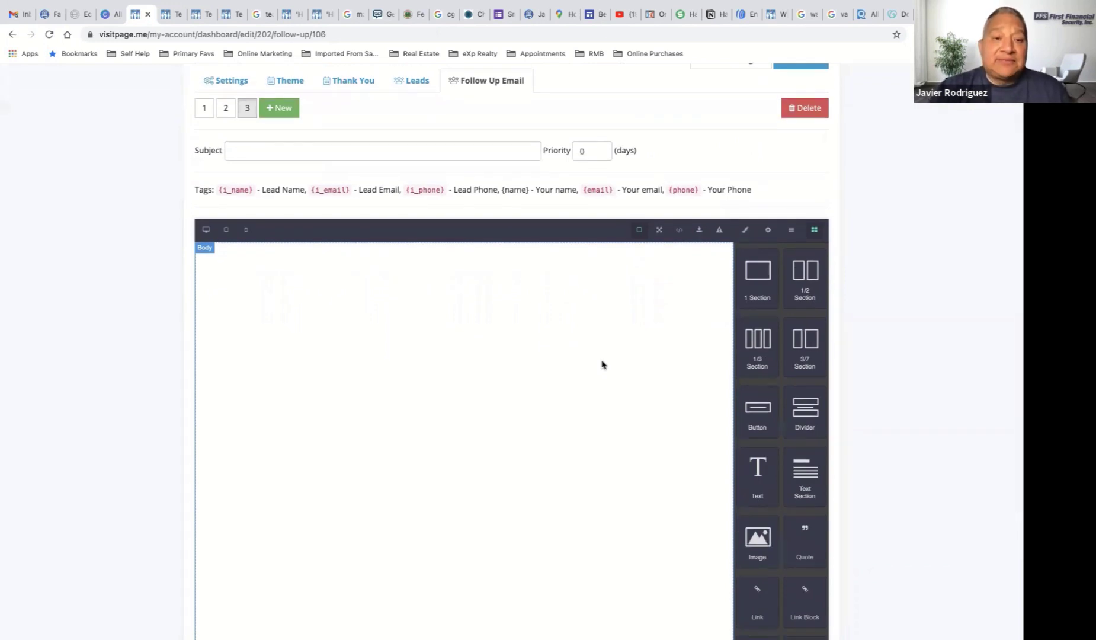
{"action": "scroll", "coordinate": [601, 364], "scroll_direction": "up", "scroll_amount": 1}
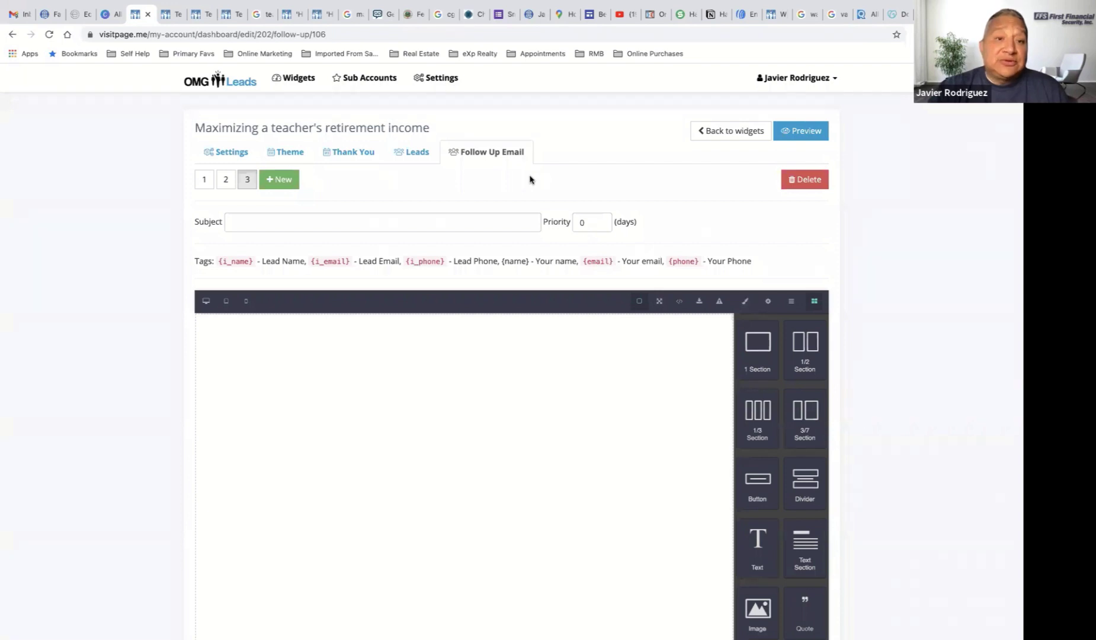
Preview the widget's live landing page and copy its web address.
{"action": "left_click", "coordinate": [806, 132]}
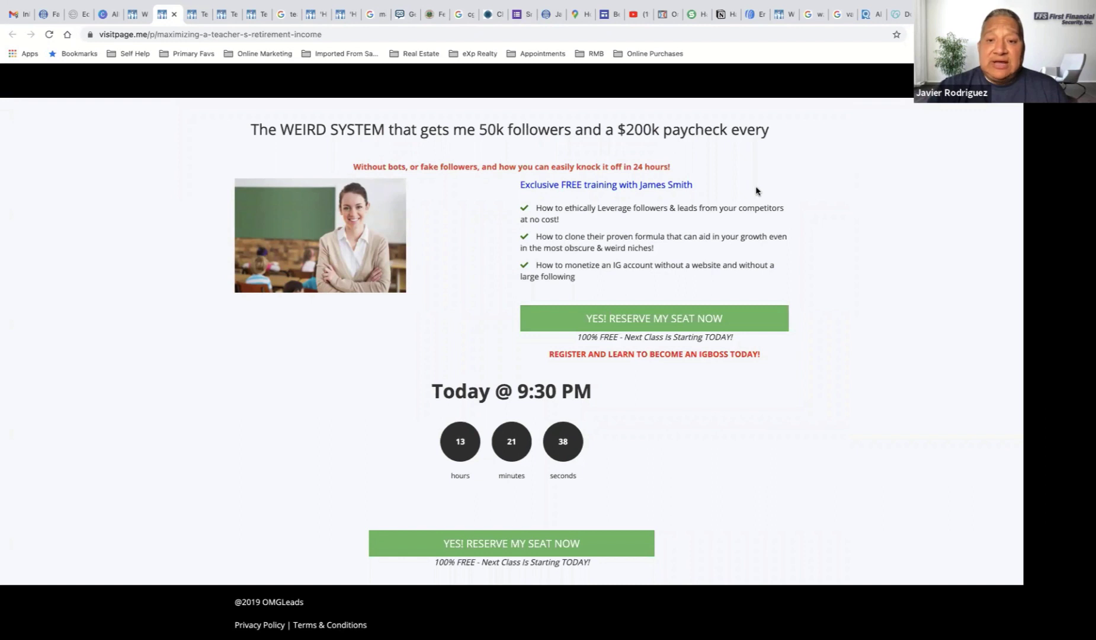
{"action": "left_click", "coordinate": [250, 37]}
{"action": "key", "text": "super+c"}
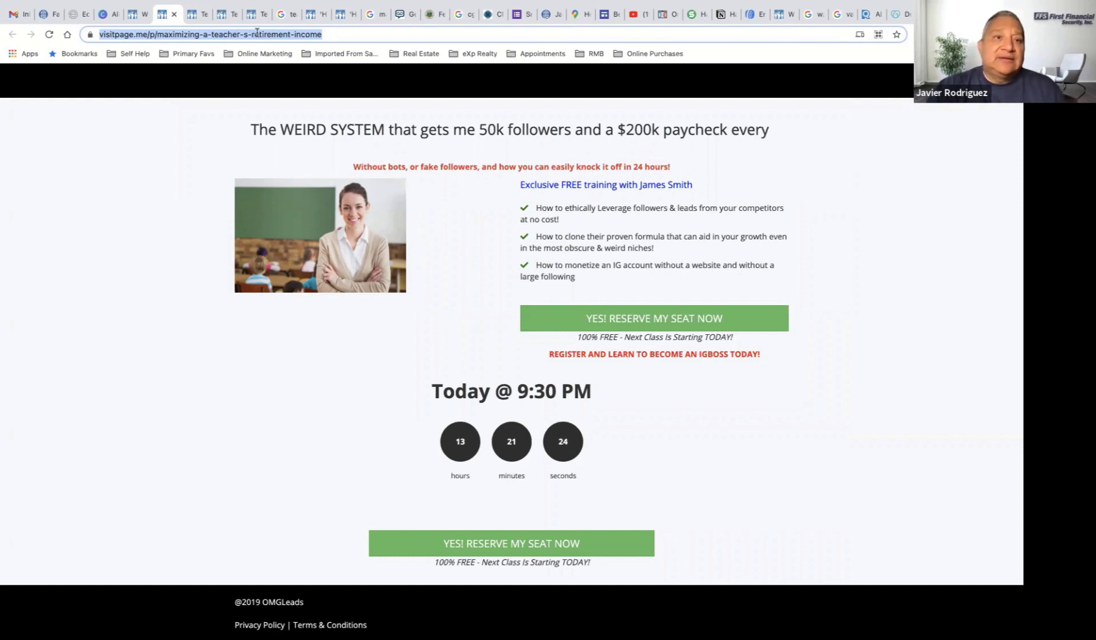
Switch to Gmail and start a new message in the enlarged compose window with the subject "Link to webinar".
{"action": "left_click", "coordinate": [18, 14]}
{"action": "left_click", "coordinate": [65, 142]}
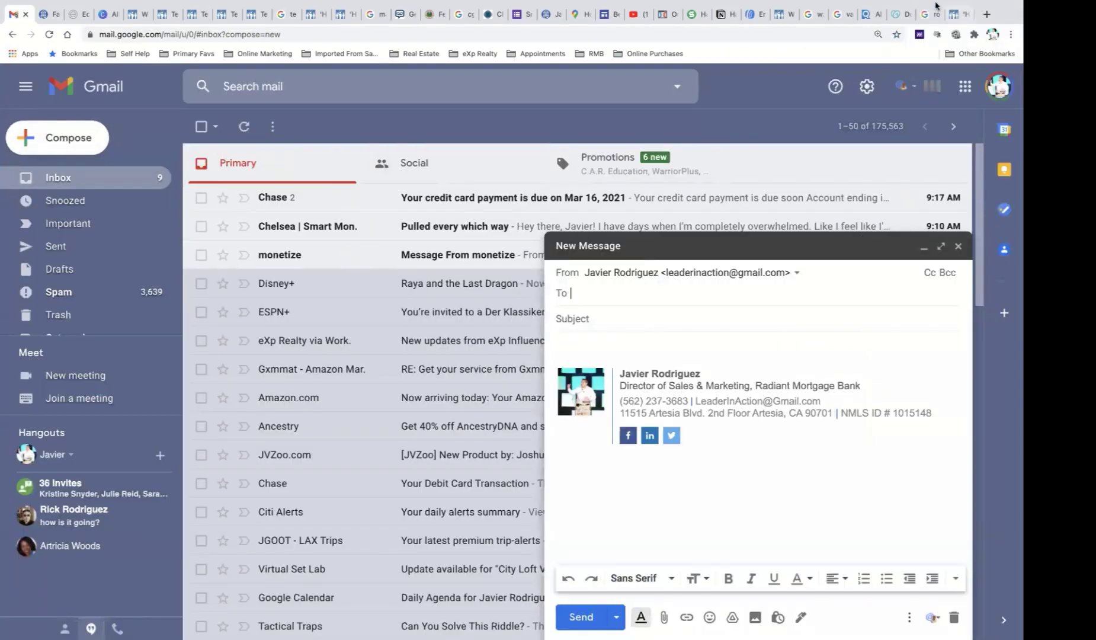
{"action": "mouse_move", "coordinate": [875, 44]}
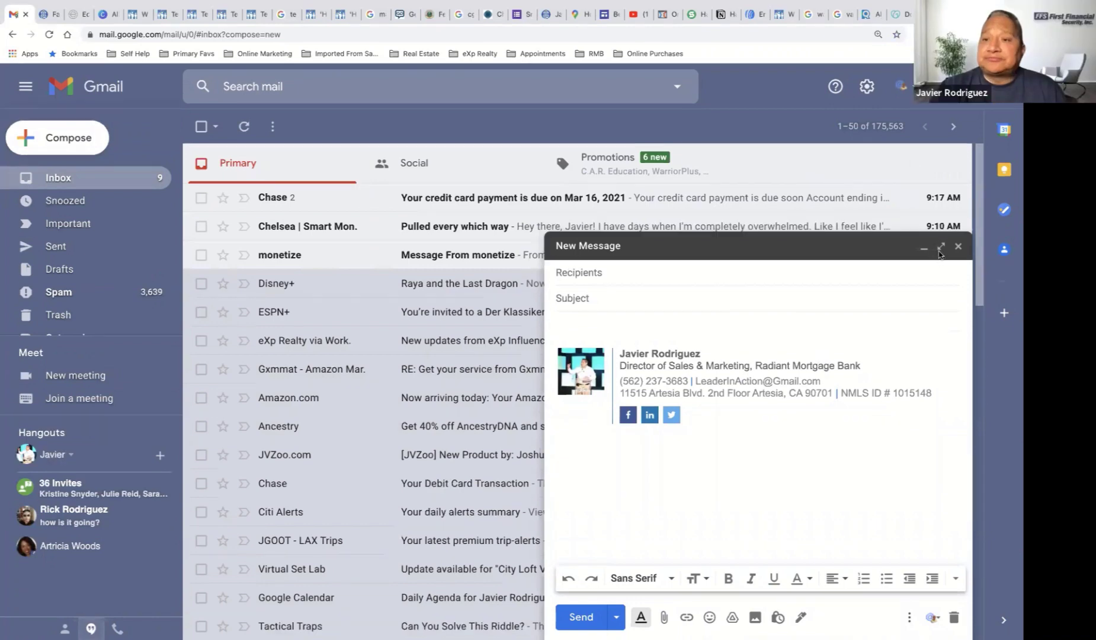
{"action": "left_click", "coordinate": [941, 238]}
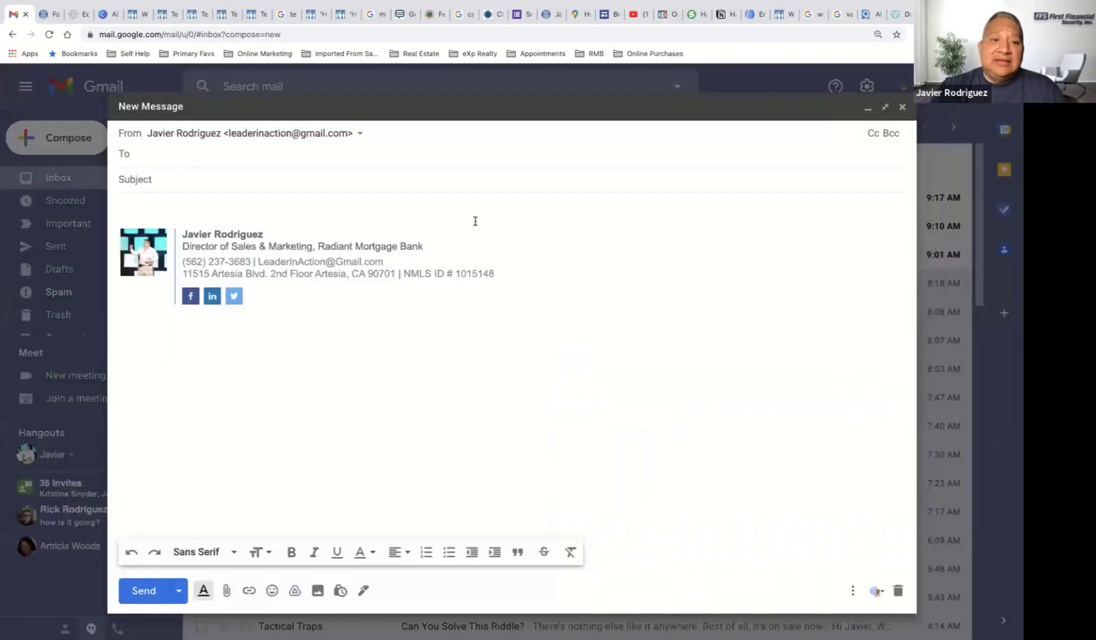
{"action": "left_click", "coordinate": [404, 181]}
{"action": "type", "text": "Link "}
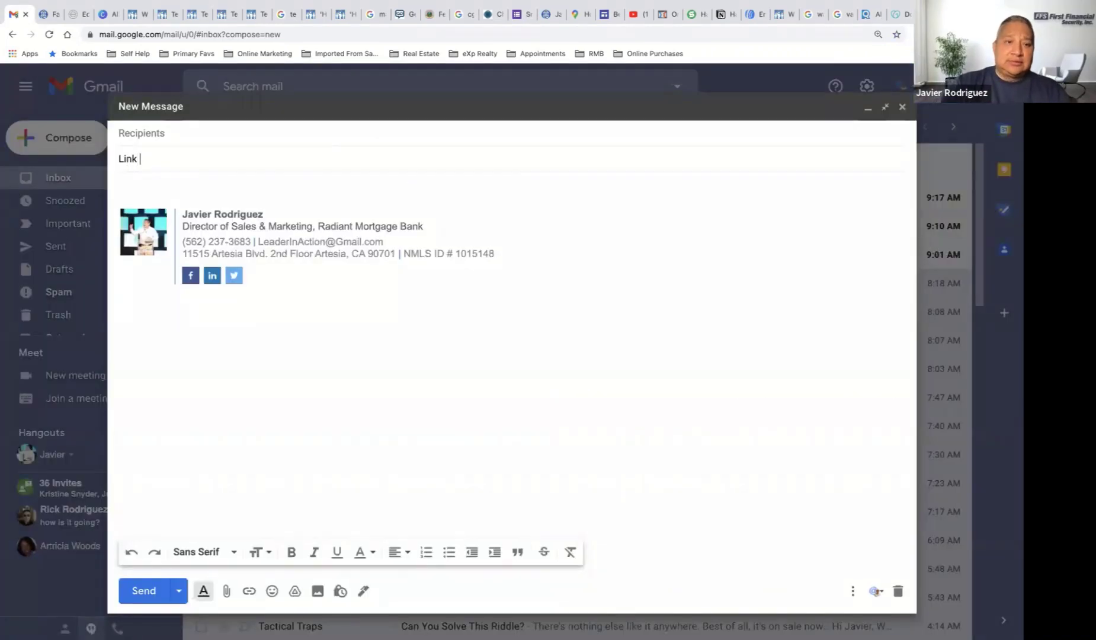
{"action": "type", "text": "to "}
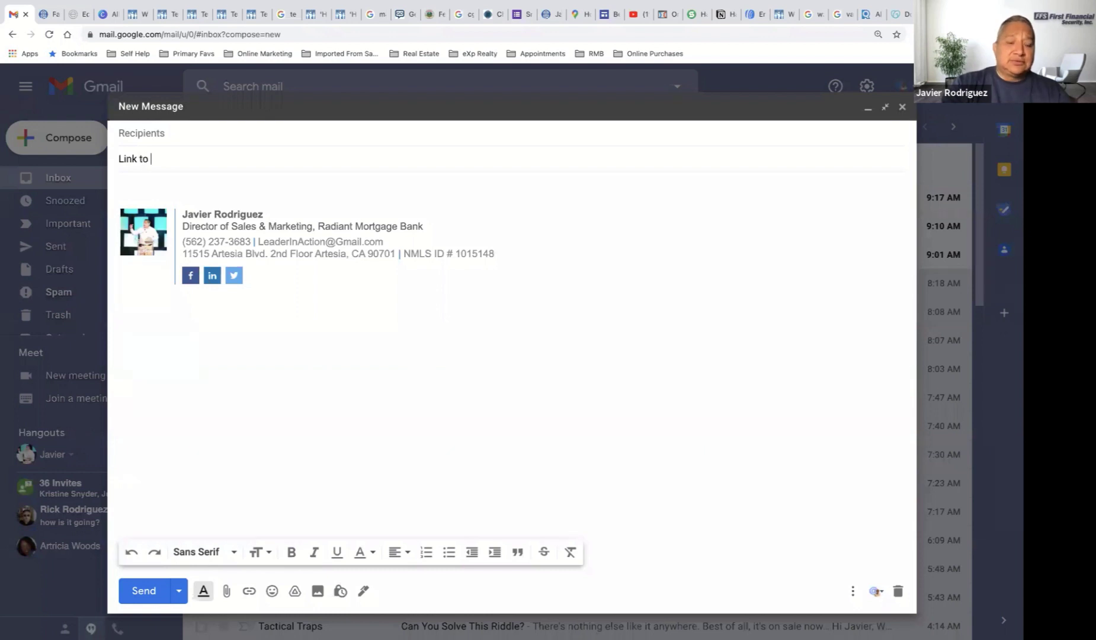
{"action": "type", "text": "webinar"}
Write "Click HERE to join the webinar on January 1st." in the message body, with blank lines above the signature.
{"action": "left_click", "coordinate": [403, 183]}
{"action": "key", "text": "Return"}
{"action": "key", "text": "Return"}
{"action": "key", "text": "Return"}
{"action": "key", "text": "Return"}
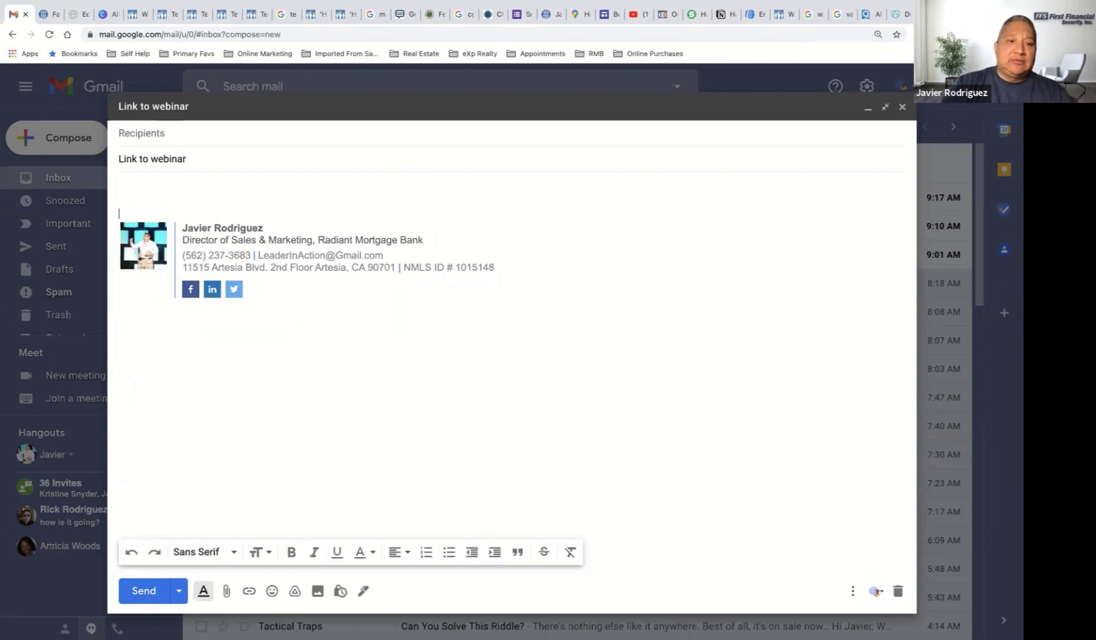
{"action": "type", "text": "Click HERE to join the we"}
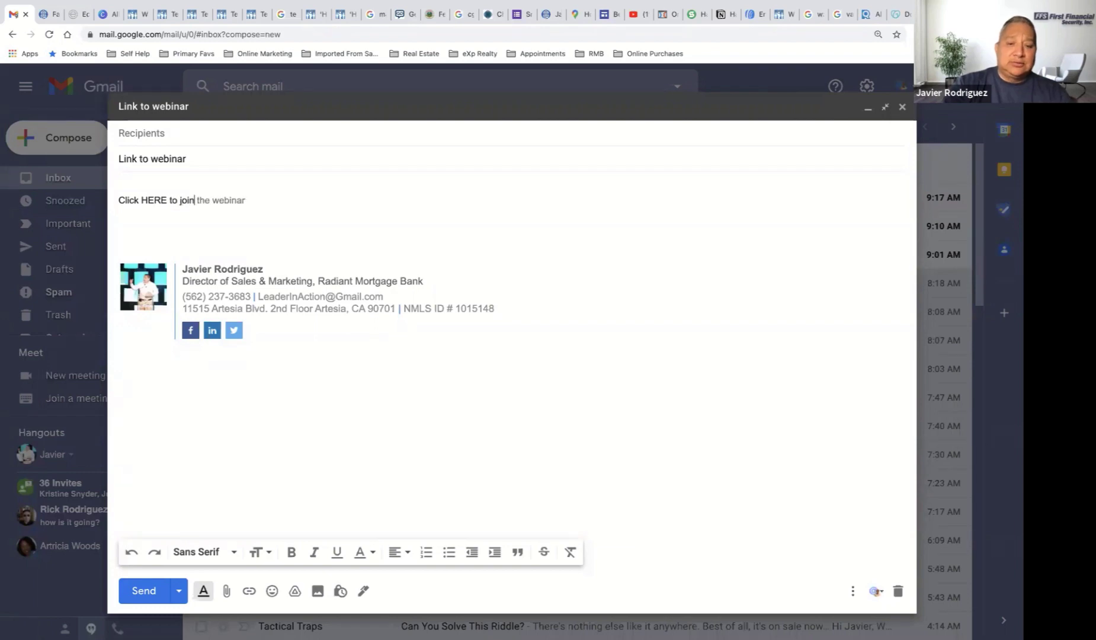
{"action": "type", "text": "o"}
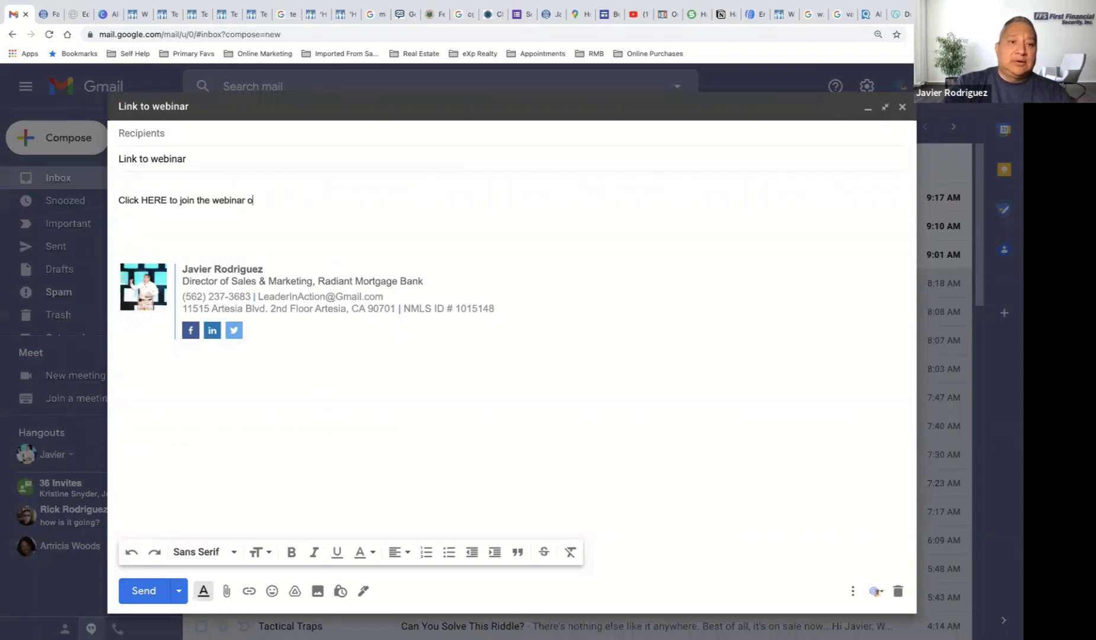
{"action": "type", "text": "n Janua"}
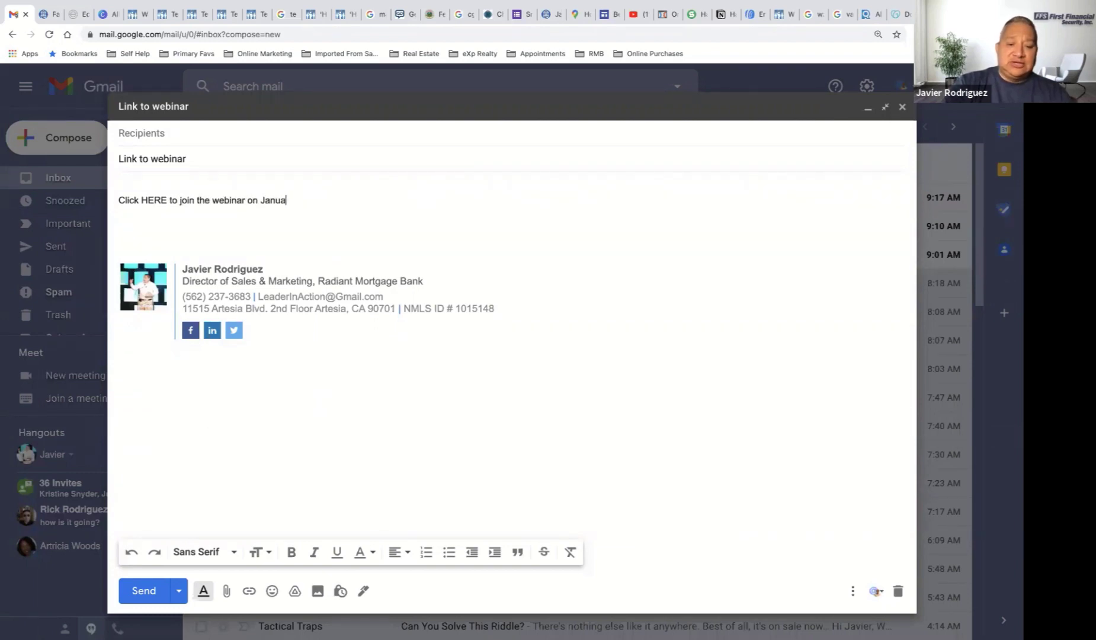
{"action": "type", "text": "ry 1st"}
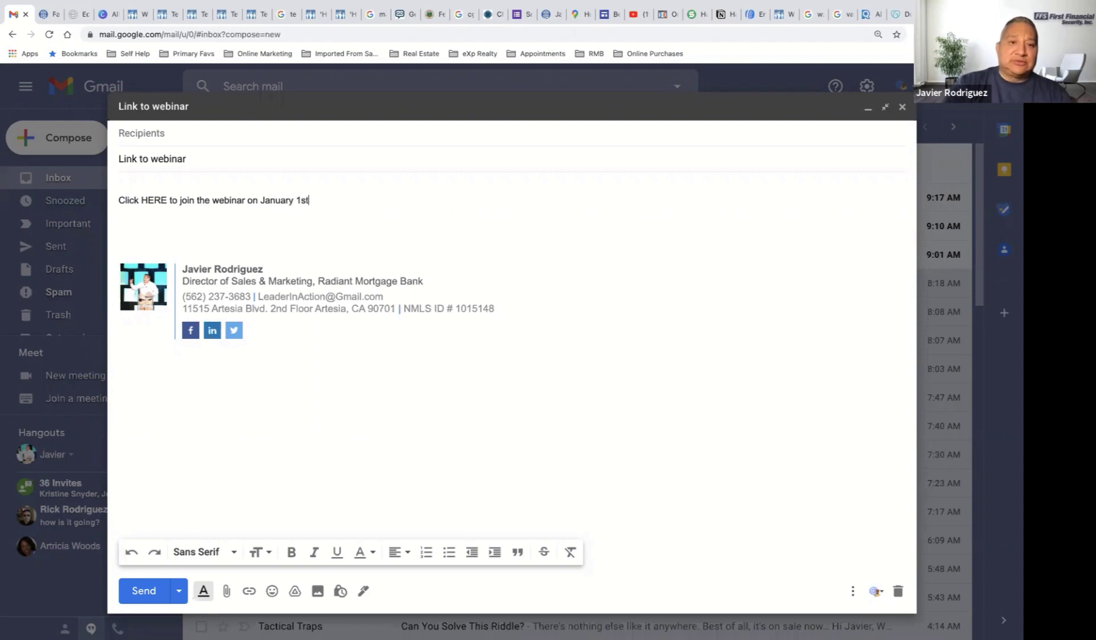
{"action": "type", "text": "."}
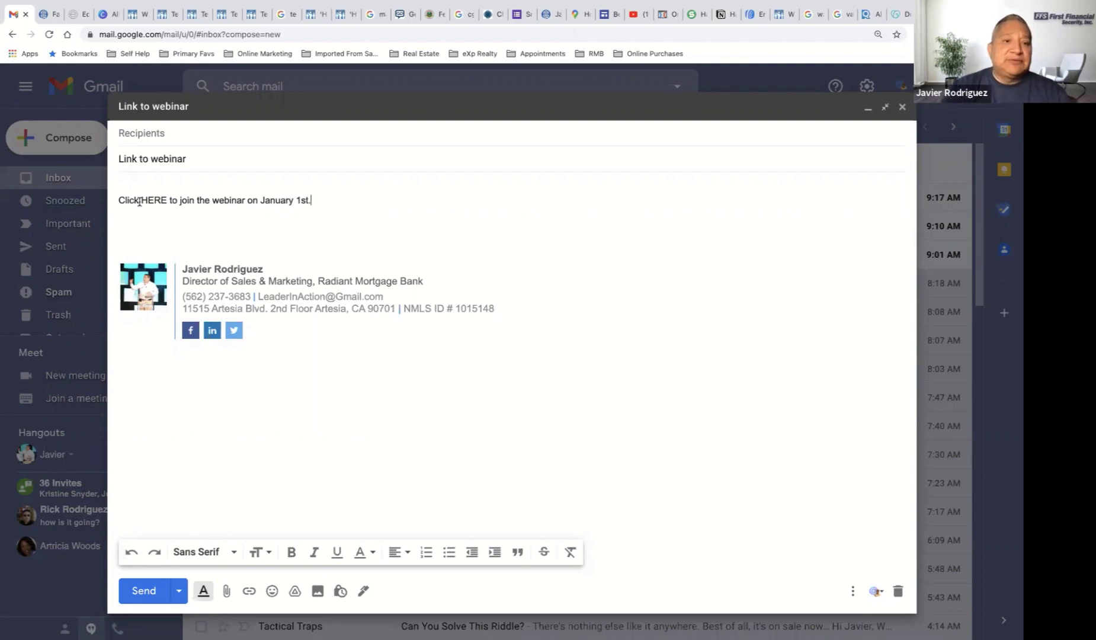
{"action": "left_click_drag", "start_coordinate": [141, 200], "coordinate": [166, 198]}
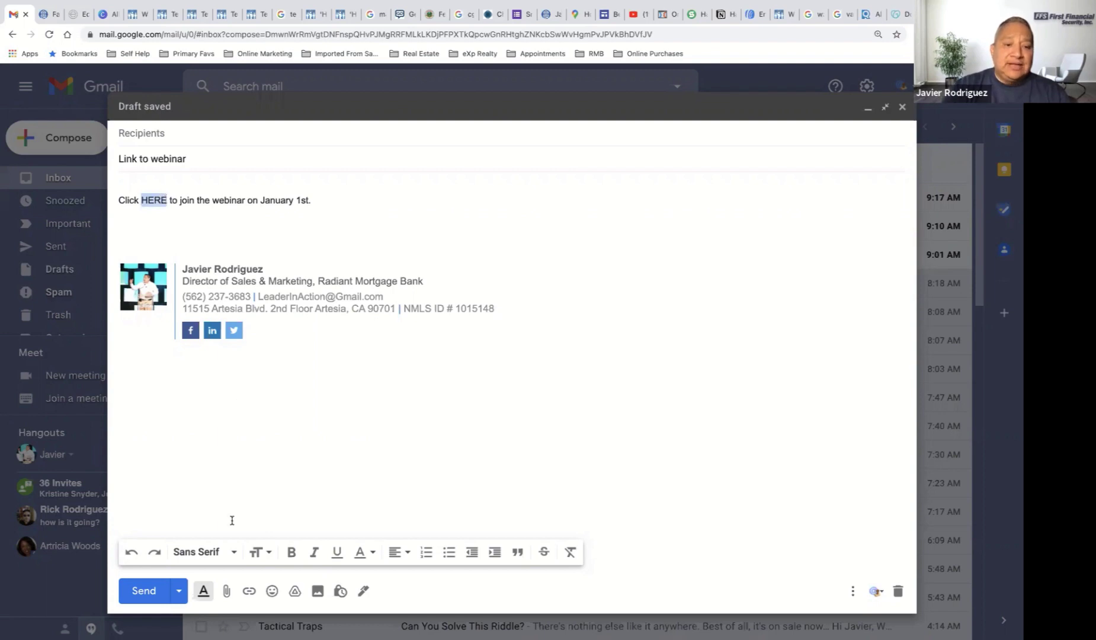
{"action": "left_click", "coordinate": [249, 591]}
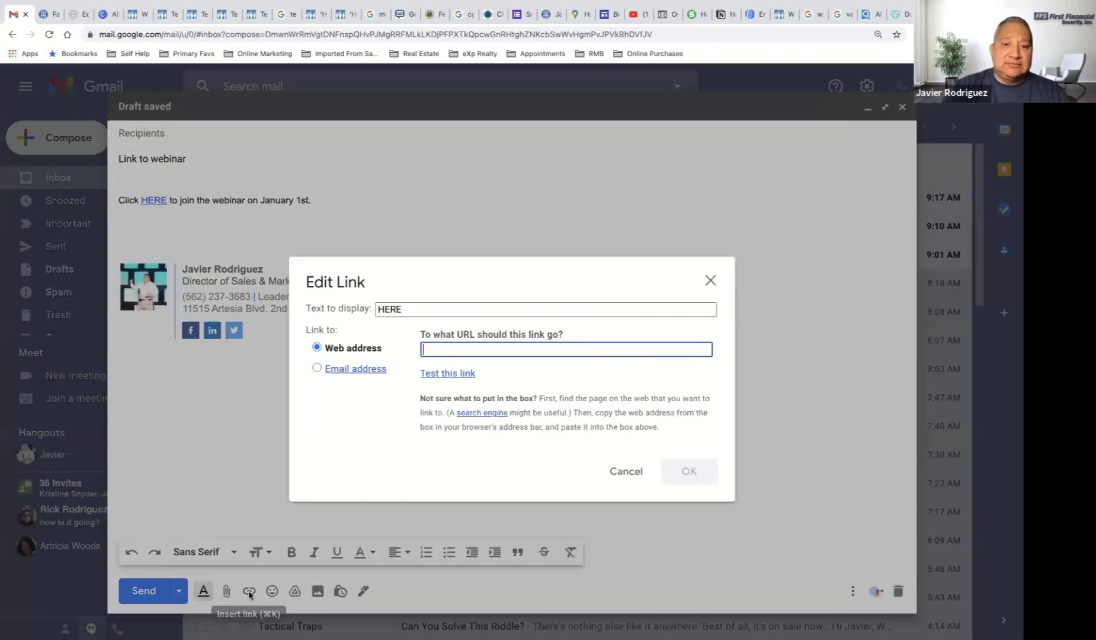
{"action": "key", "text": "super+v"}
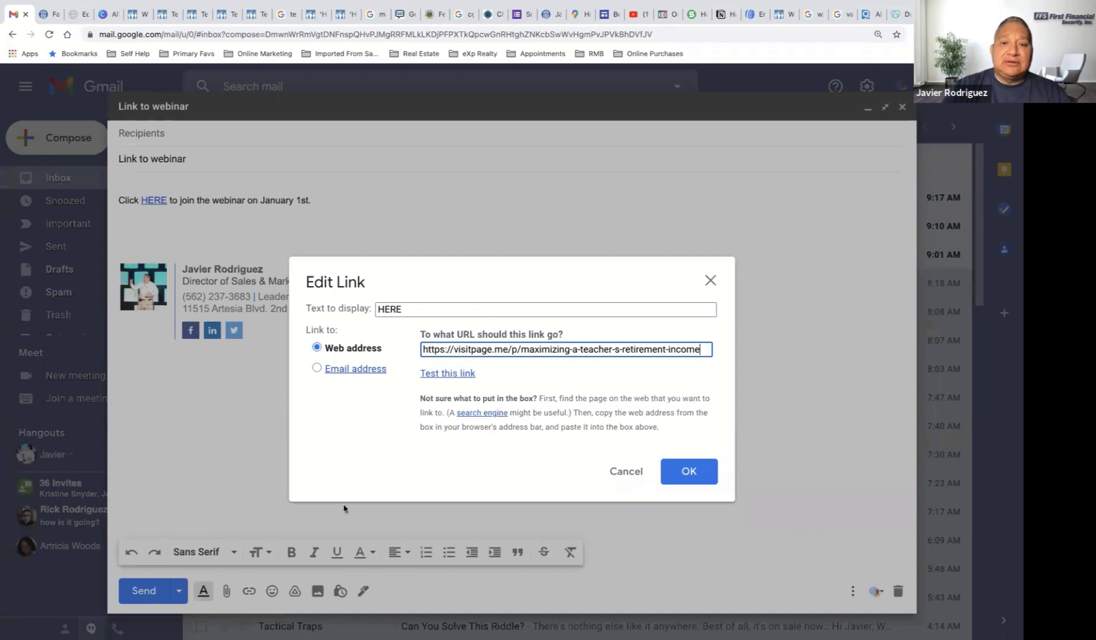
{"action": "left_click", "coordinate": [689, 471]}
{"action": "left_click", "coordinate": [334, 386]}
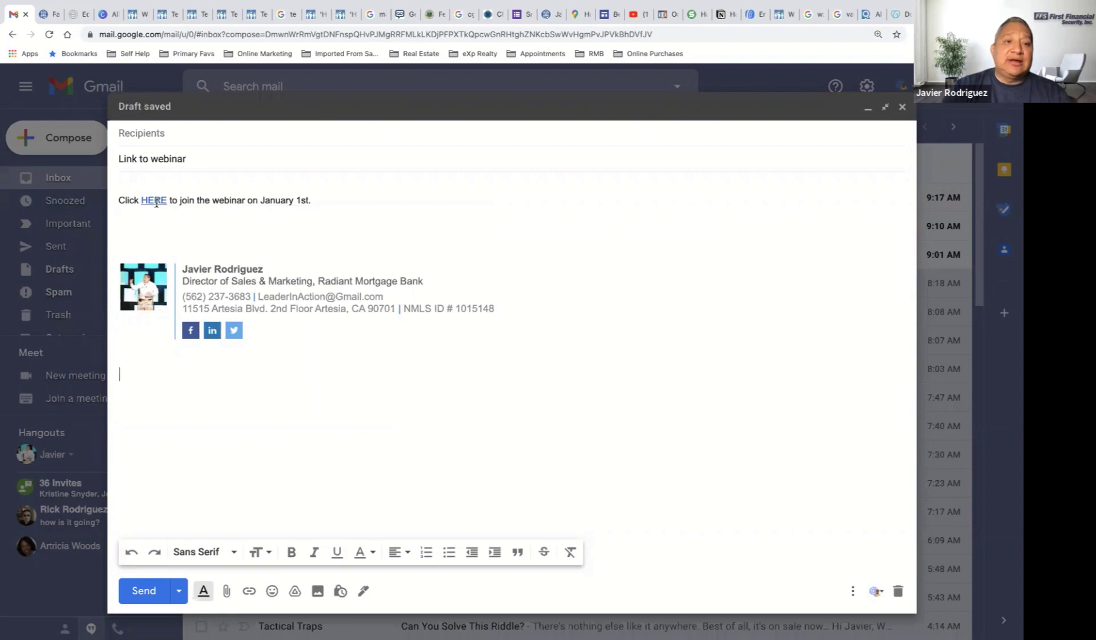
Make the linked word HERE in the message body bold.
{"action": "left_click_drag", "start_coordinate": [142, 202], "coordinate": [167, 202]}
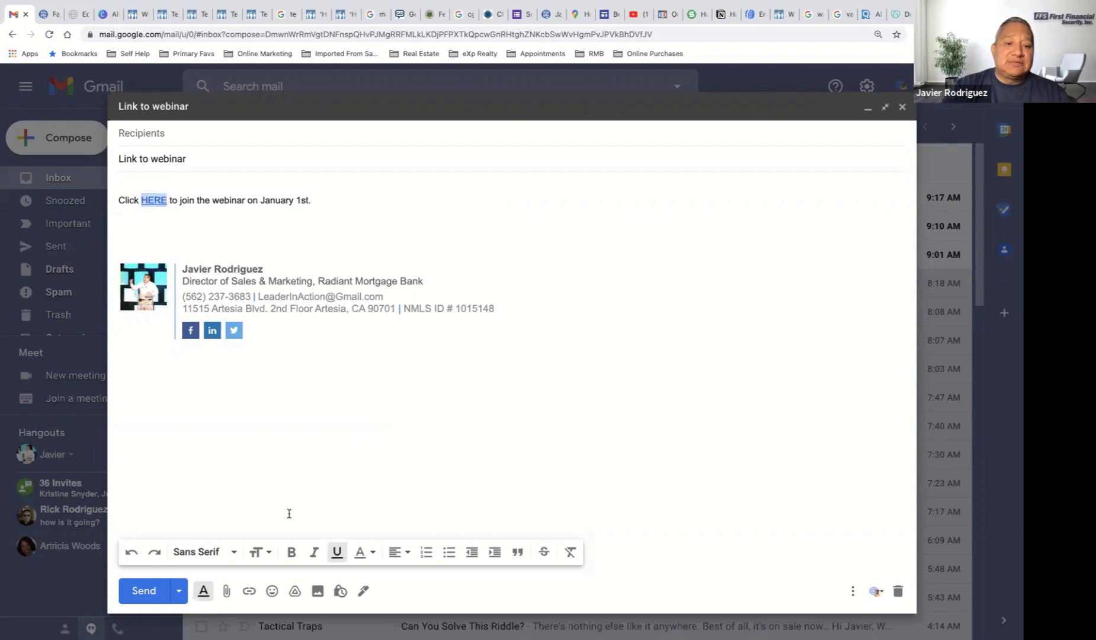
{"action": "left_click", "coordinate": [292, 553]}
{"action": "left_click", "coordinate": [293, 421]}
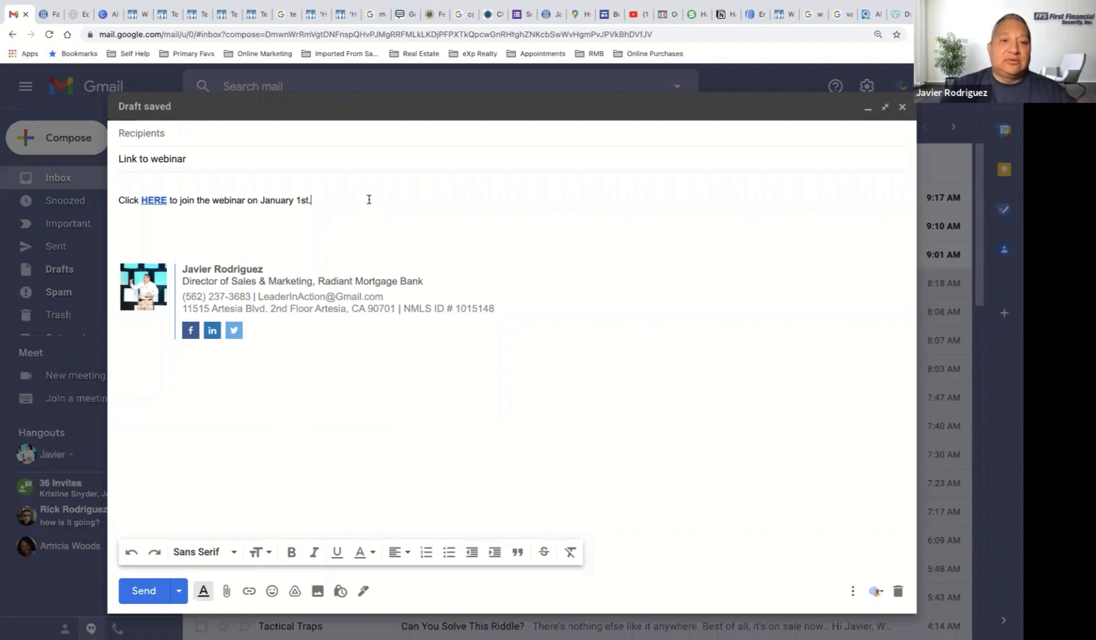
{"action": "left_click", "coordinate": [312, 200]}
{"action": "key", "text": "Return"}
{"action": "key", "text": "Return"}
{"action": "type", "text": "Cli"}
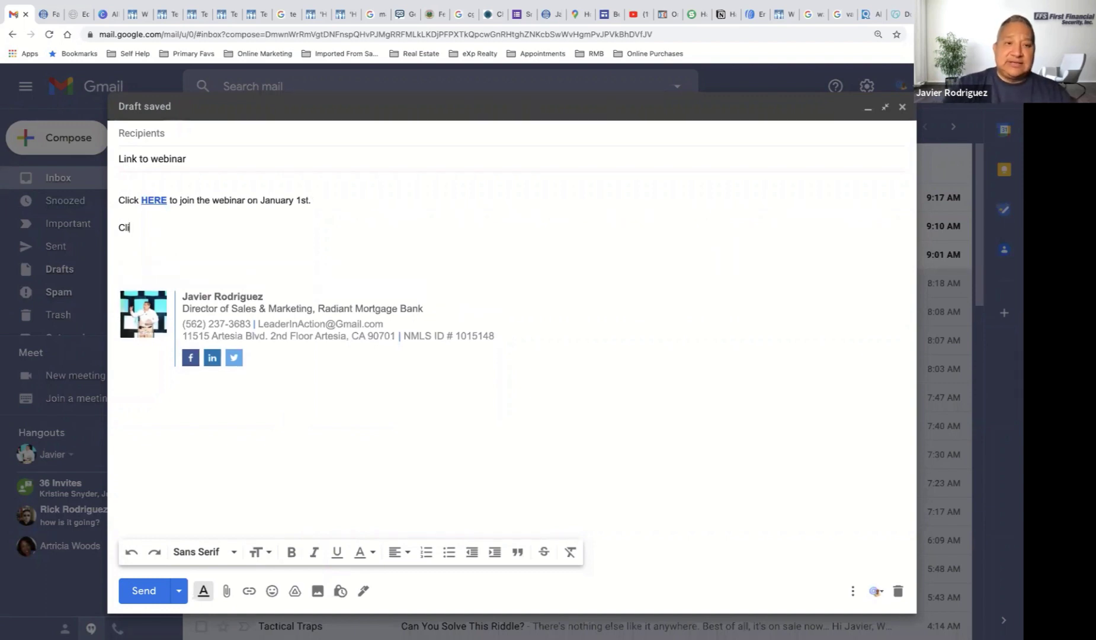
{"action": "type", "text": "ck here:"}
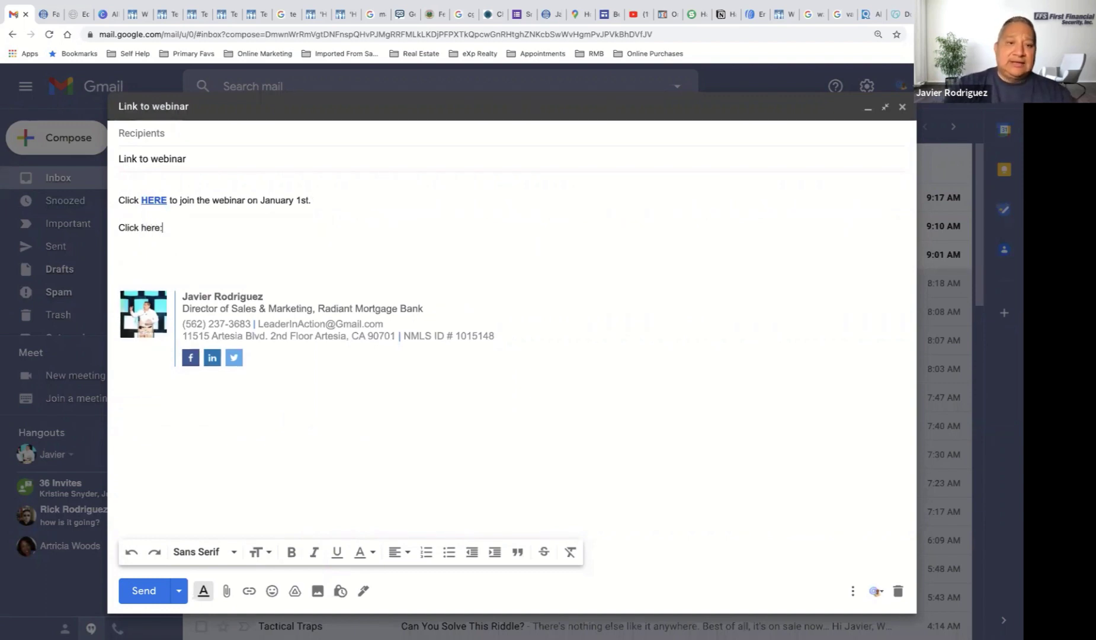
{"action": "key", "text": "Return"}
{"action": "key", "text": "Return"}
{"action": "key", "text": "ctrl+v"}
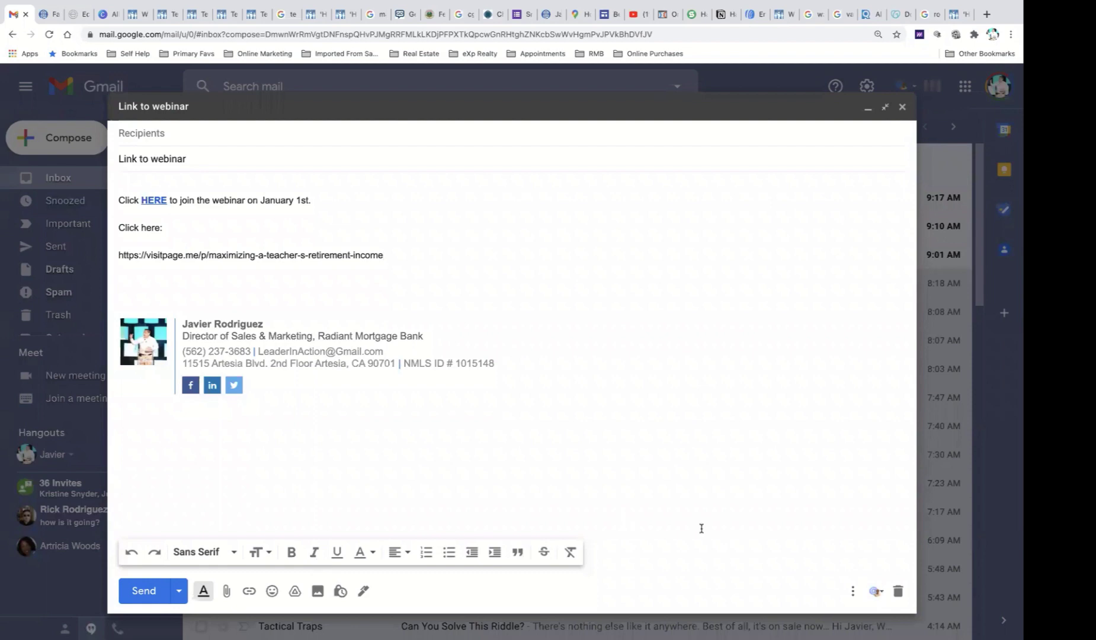
Discard the webinar draft and start a new message in the enlarged compose window with the FFS signature.
{"action": "left_click", "coordinate": [899, 592]}
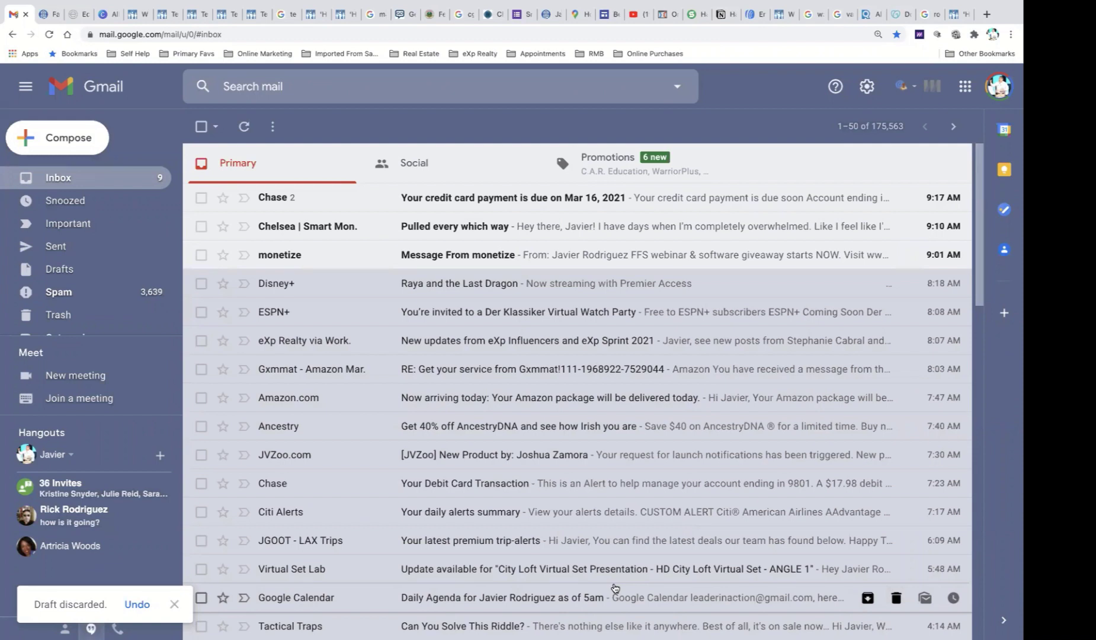
{"action": "left_click", "coordinate": [68, 146]}
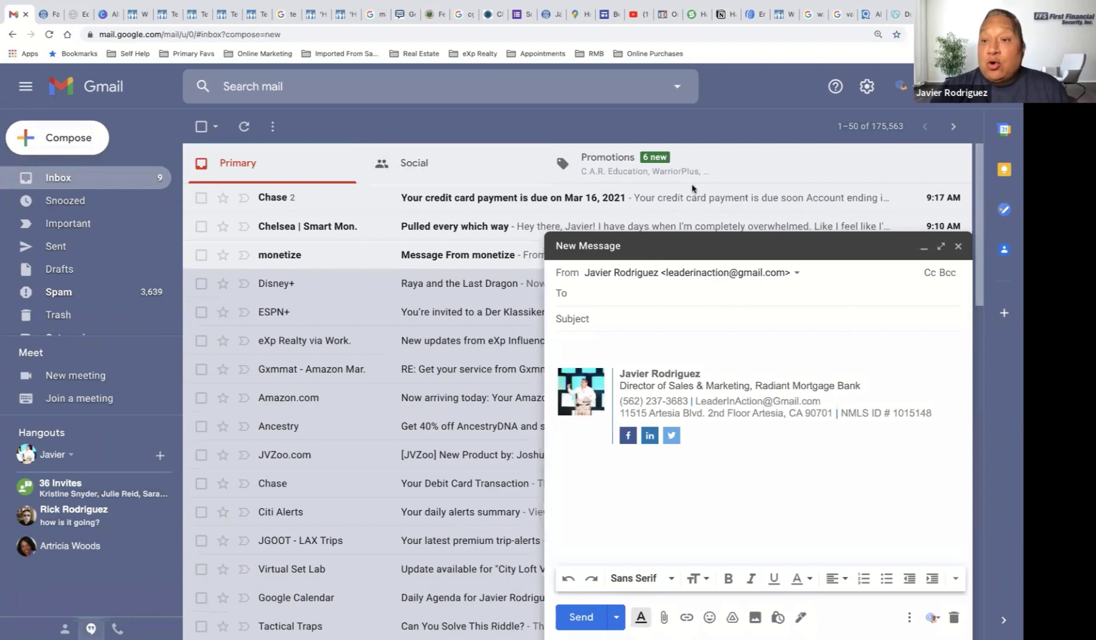
{"action": "left_click", "coordinate": [940, 246]}
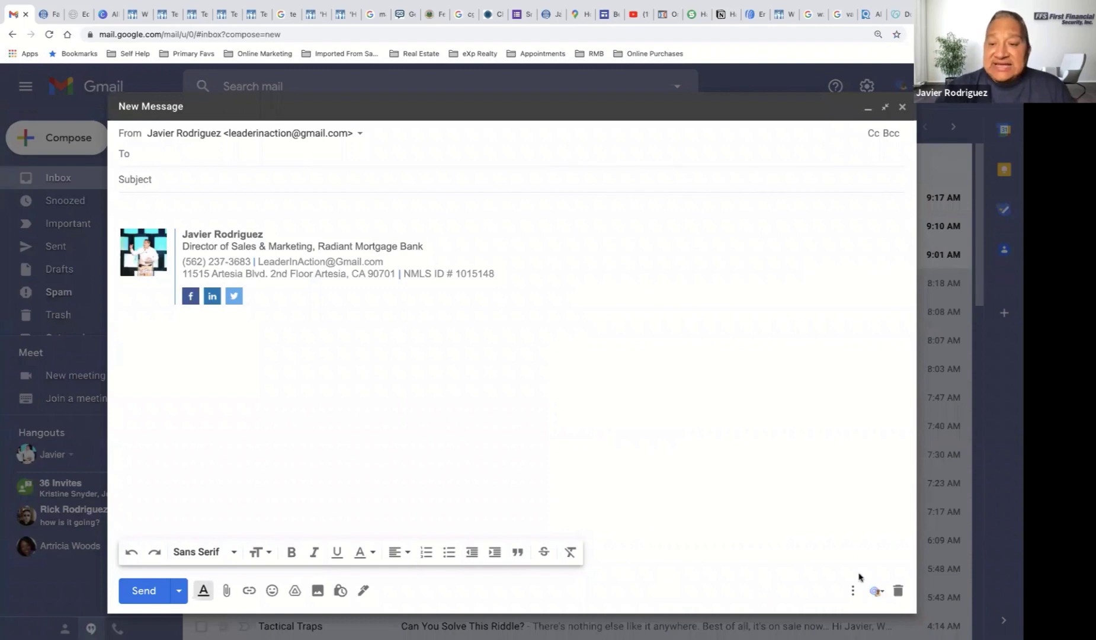
{"action": "left_click", "coordinate": [876, 592]}
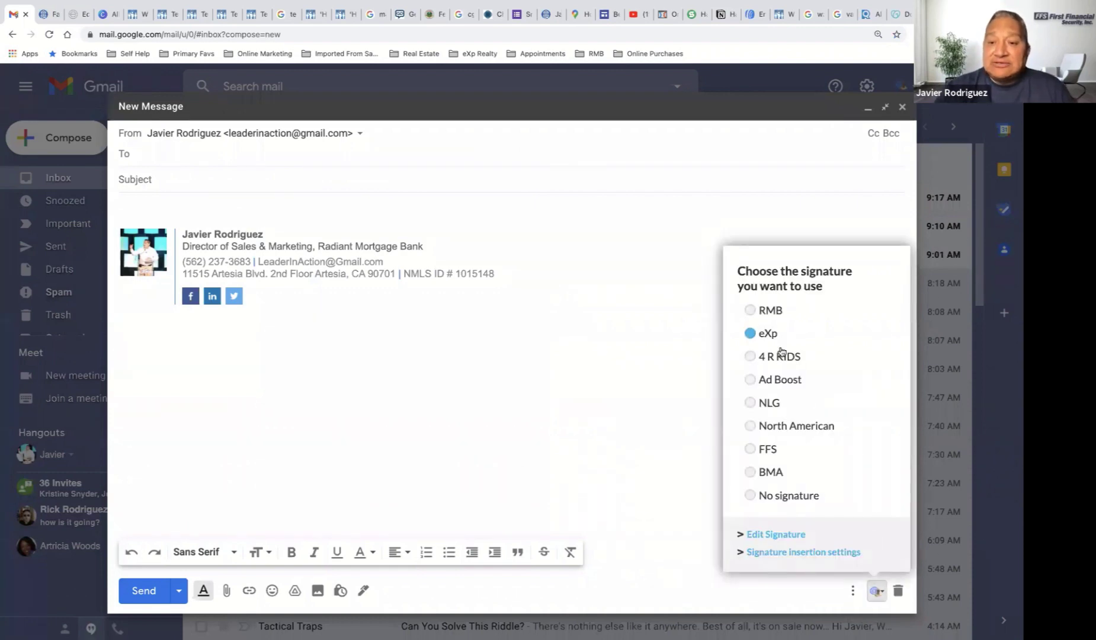
{"action": "left_click", "coordinate": [771, 446]}
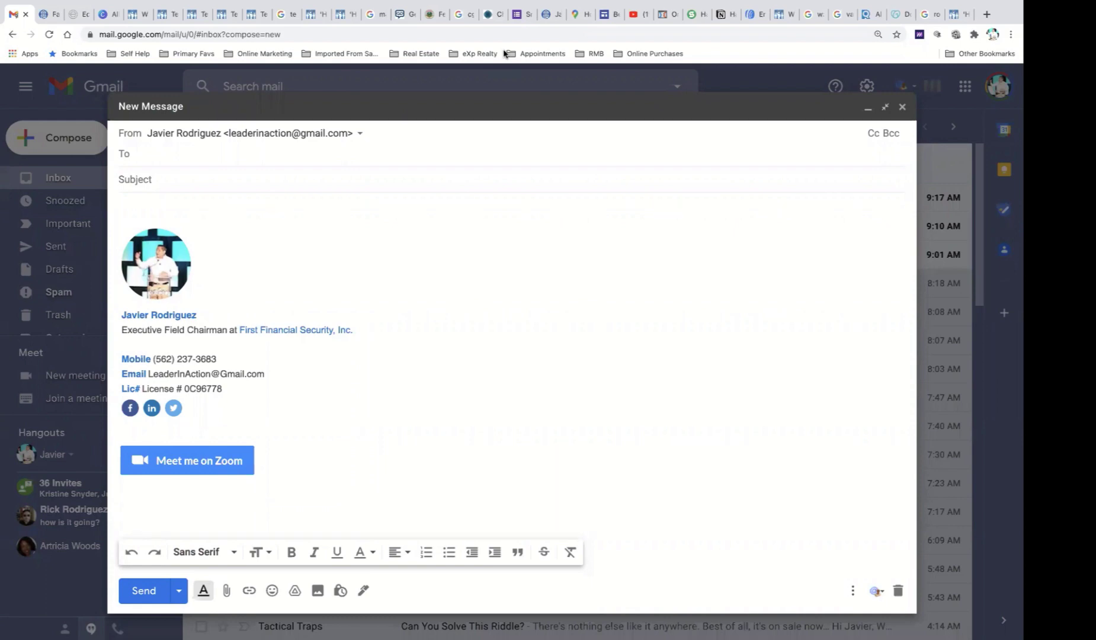
Switch to the PowerPoint deck, start the slideshow from slide 7 and view the sample registration slides through to the free lifetime access account slide.
{"action": "key", "text": "super+Tab"}
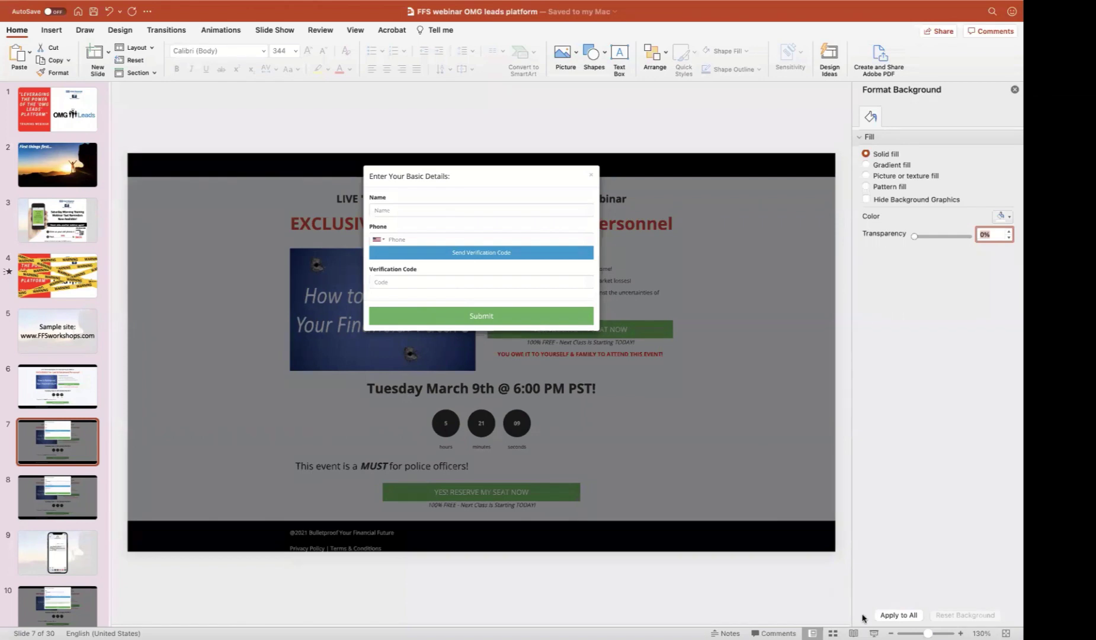
{"action": "left_click", "coordinate": [873, 633]}
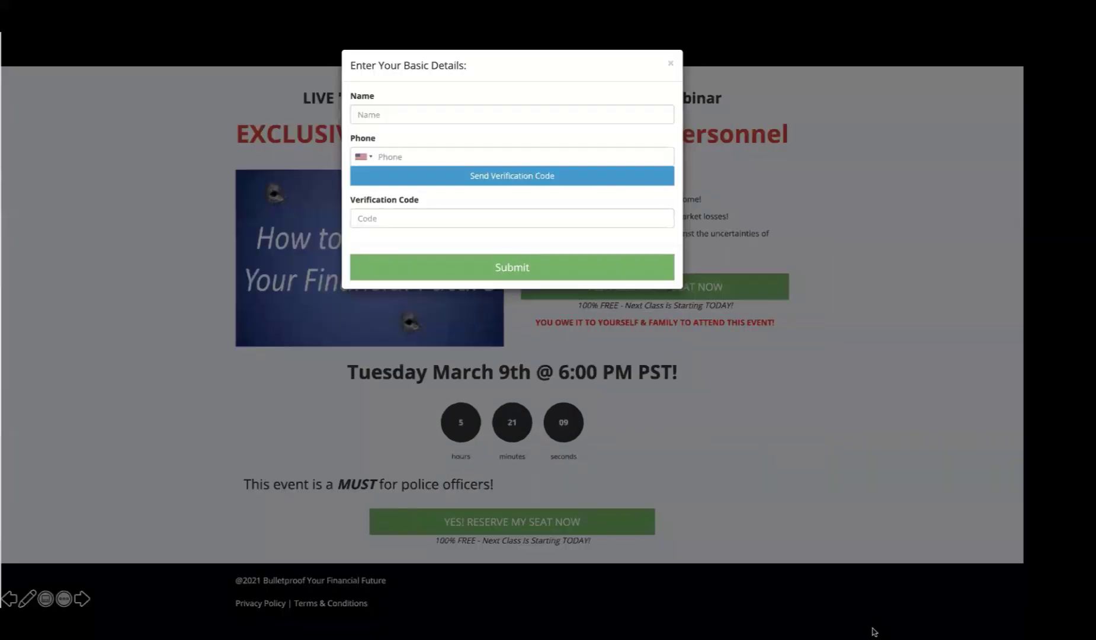
{"action": "left_click", "coordinate": [873, 633]}
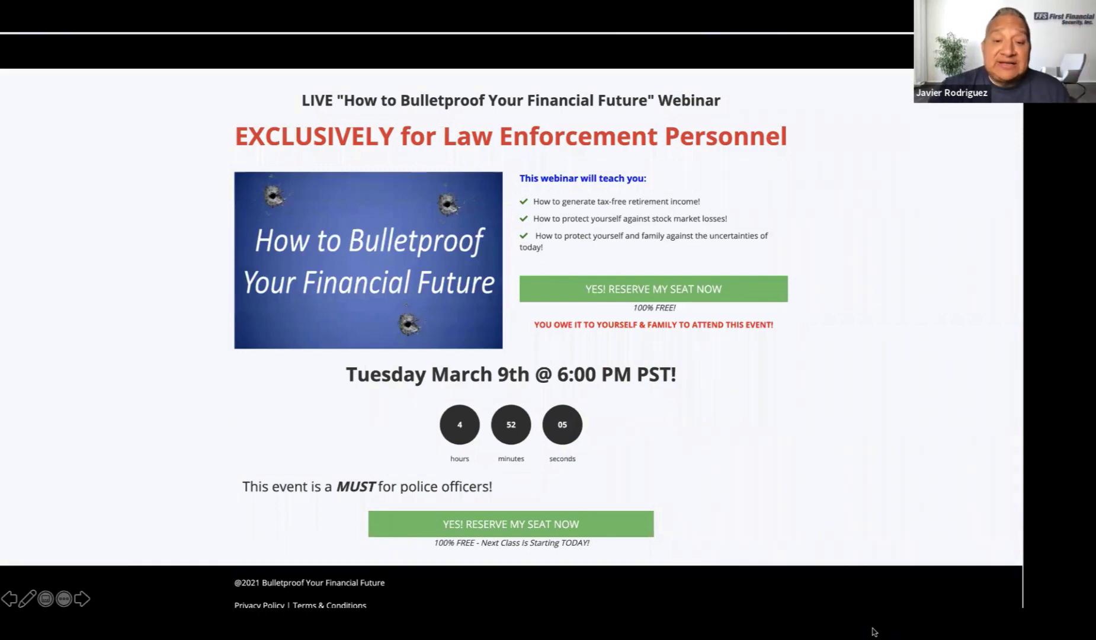
{"action": "key", "text": "Left"}
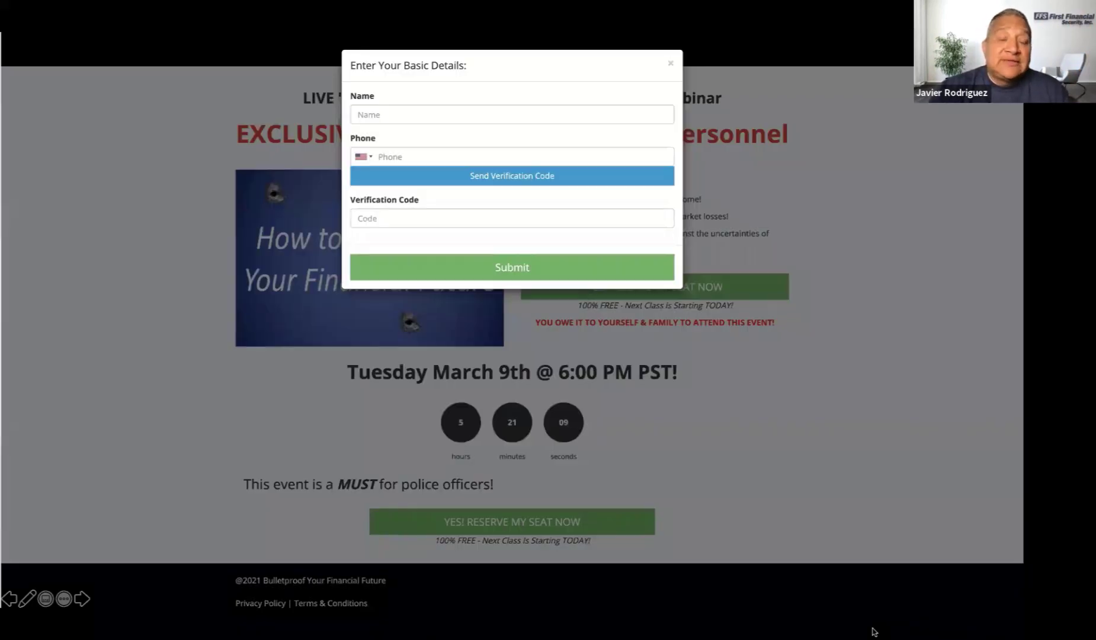
{"action": "left_click", "coordinate": [873, 632]}
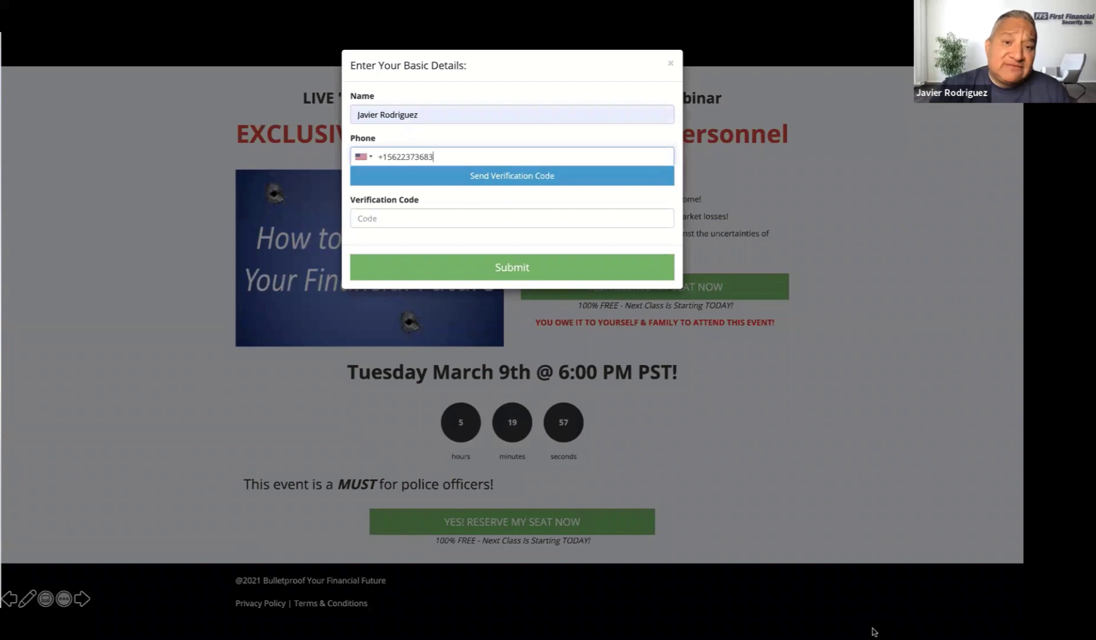
{"action": "left_click", "coordinate": [873, 631]}
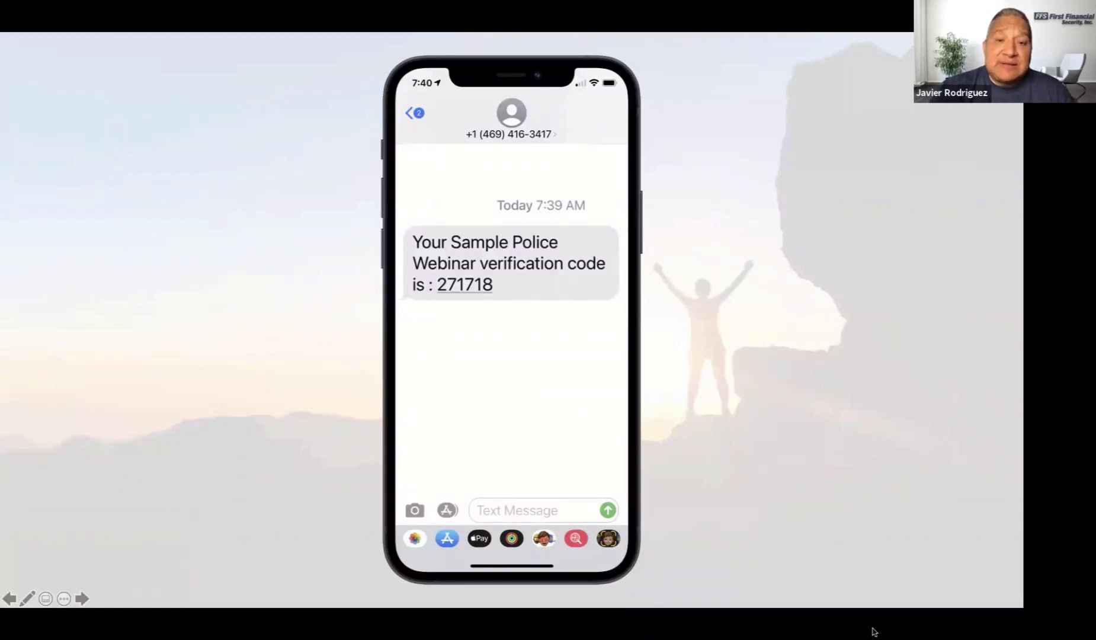
{"action": "key", "text": "Right"}
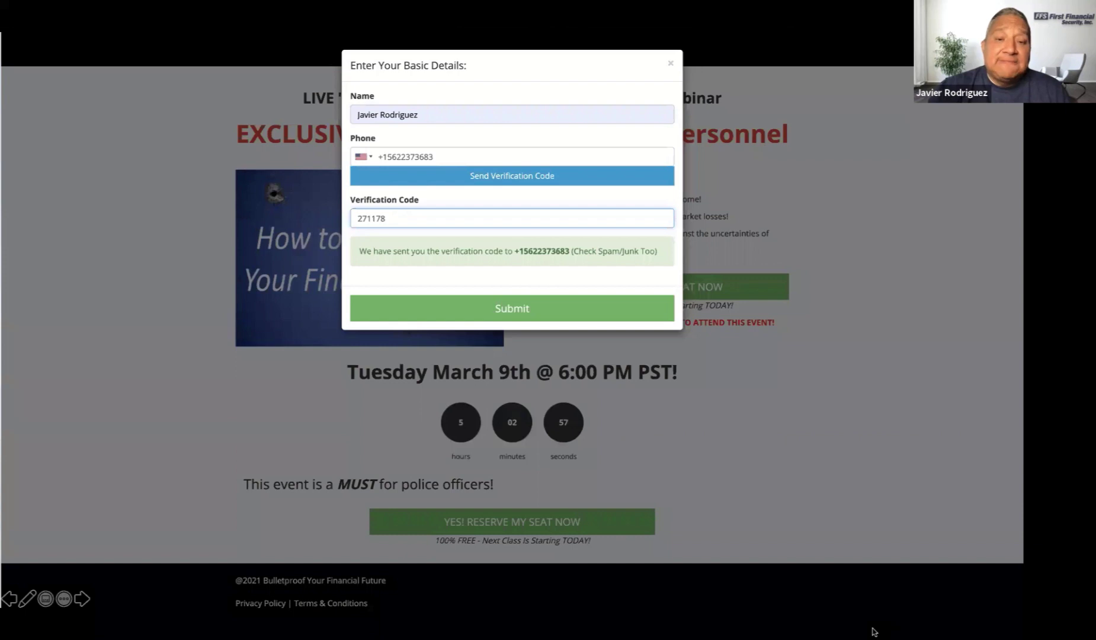
{"action": "key", "text": "Right"}
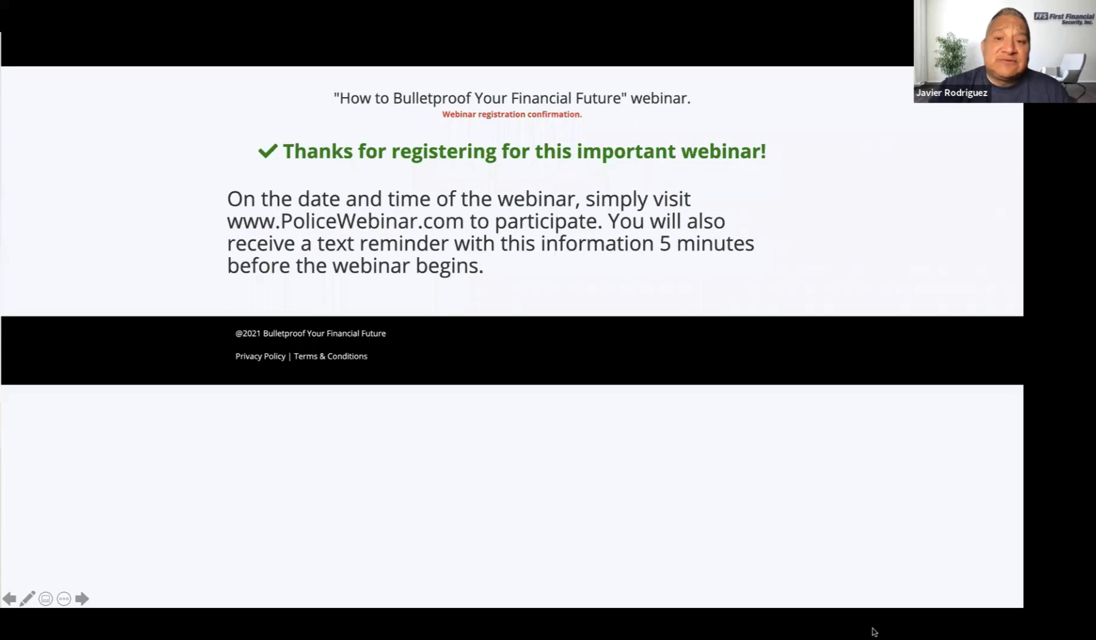
{"action": "key", "text": "Right"}
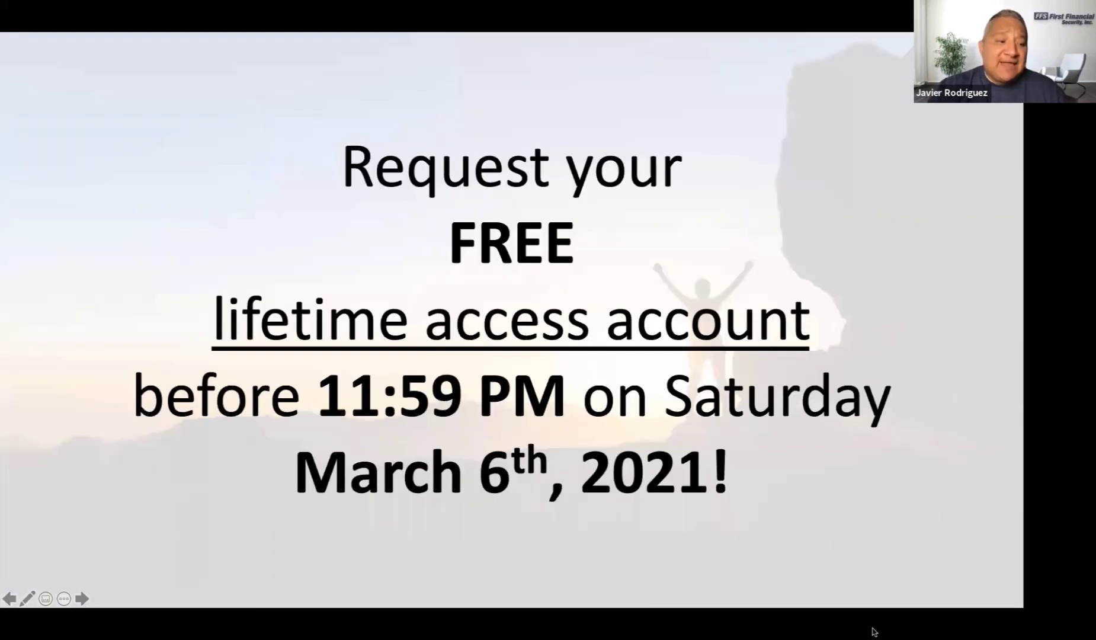